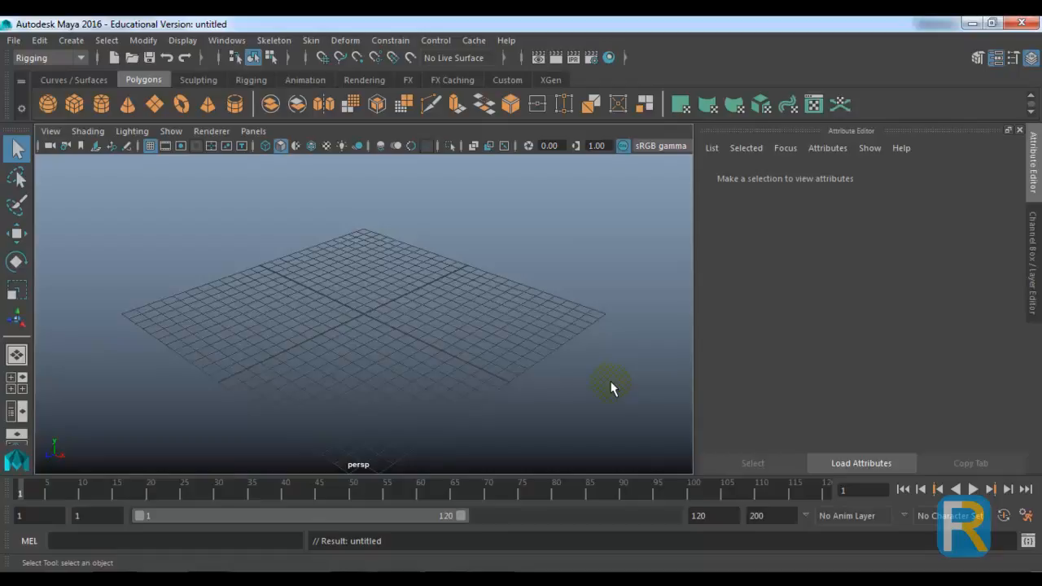
- Open the scene file sdk.mb and dismiss the scene-reading error message
click(132, 59)
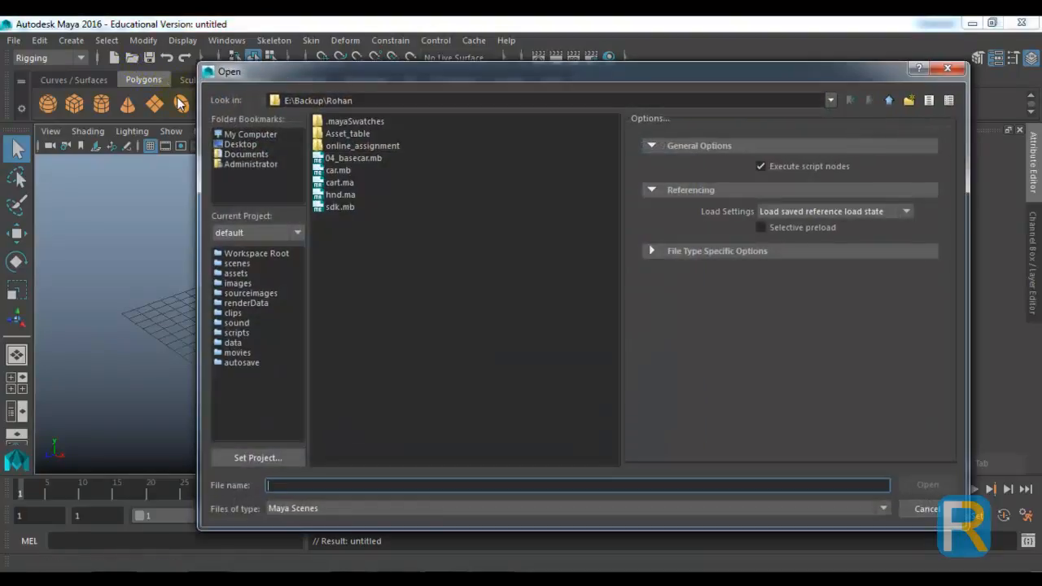
double_click(336, 208)
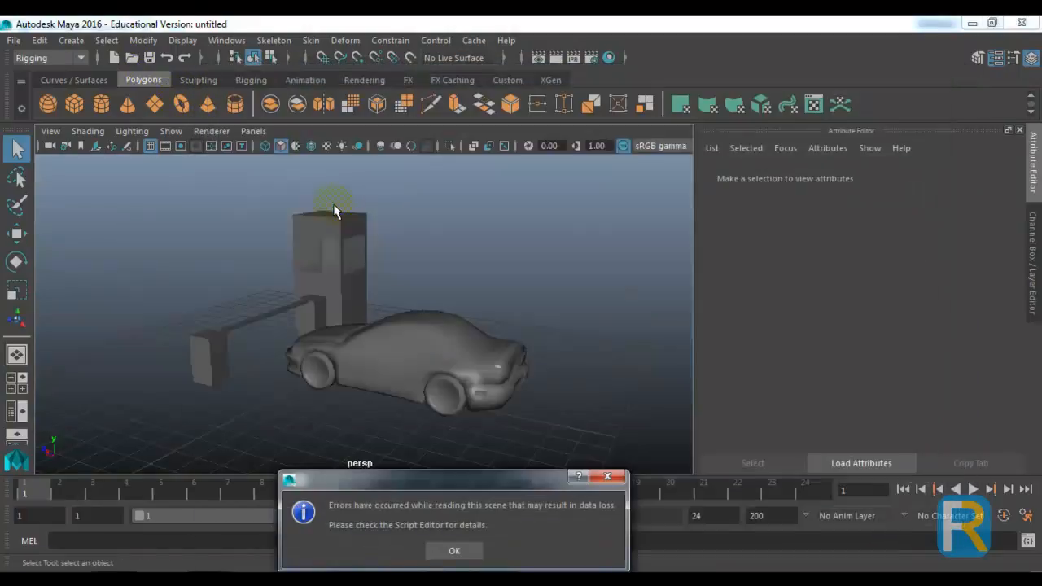
click(454, 551)
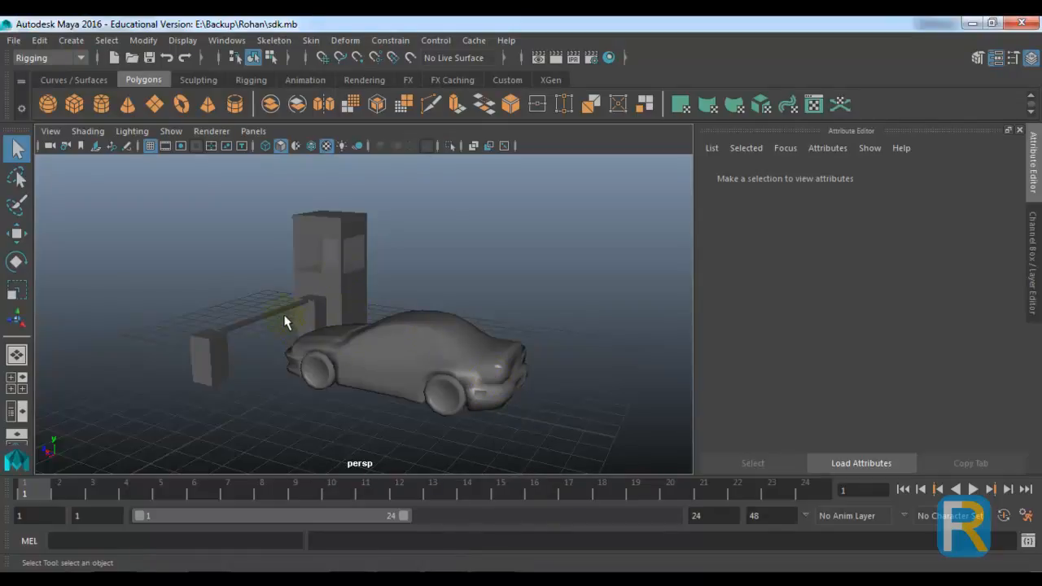
- Group the car body and its wheels, and center the group's pivot
click(284, 322)
mouse_move(304, 363)
alt+mouse_down()
mouse_move(420, 415)
mouse_move(462, 361)
mouse_move(478, 379)
mouse_move(297, 368)
alt+mouse_up()
click(481, 372)
mouse_move(483, 376)
alt+mouse_down()
mouse_move(404, 371)
mouse_move(344, 293)
mouse_move(555, 411)
alt+mouse_up()
click(433, 288)
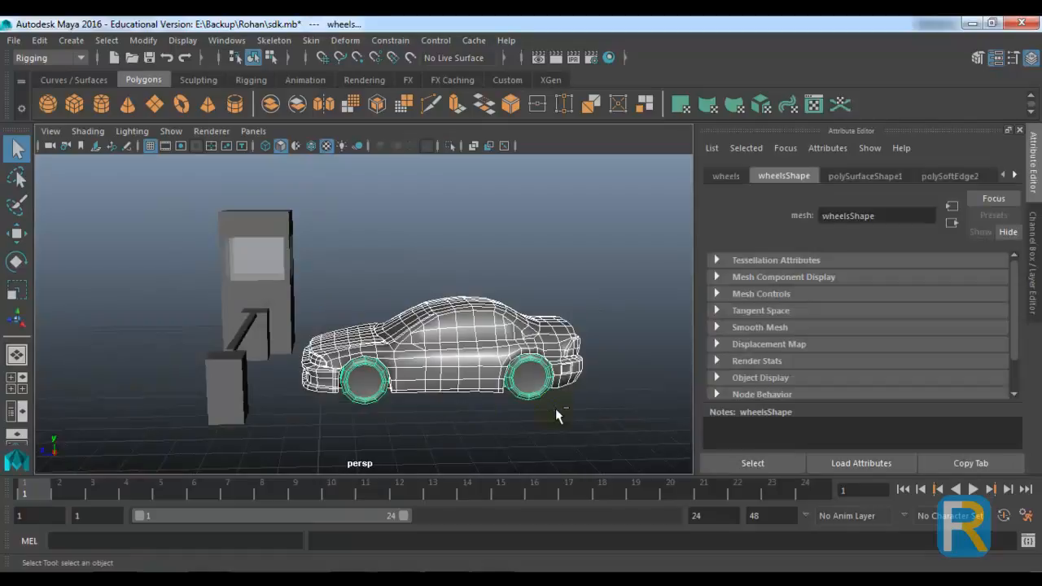
key(ctrl+g)
click(143, 40)
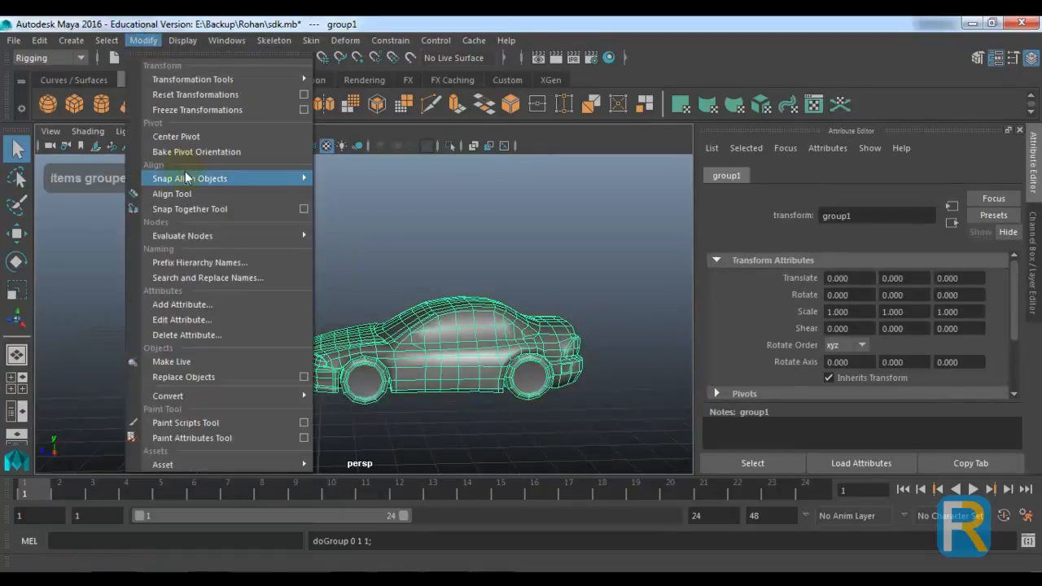
click(181, 138)
- Move the car group about 3.16 units along Z up to the barrier and swing the barrier arm upward
alt+drag(356, 302, 333, 310)
key(w)
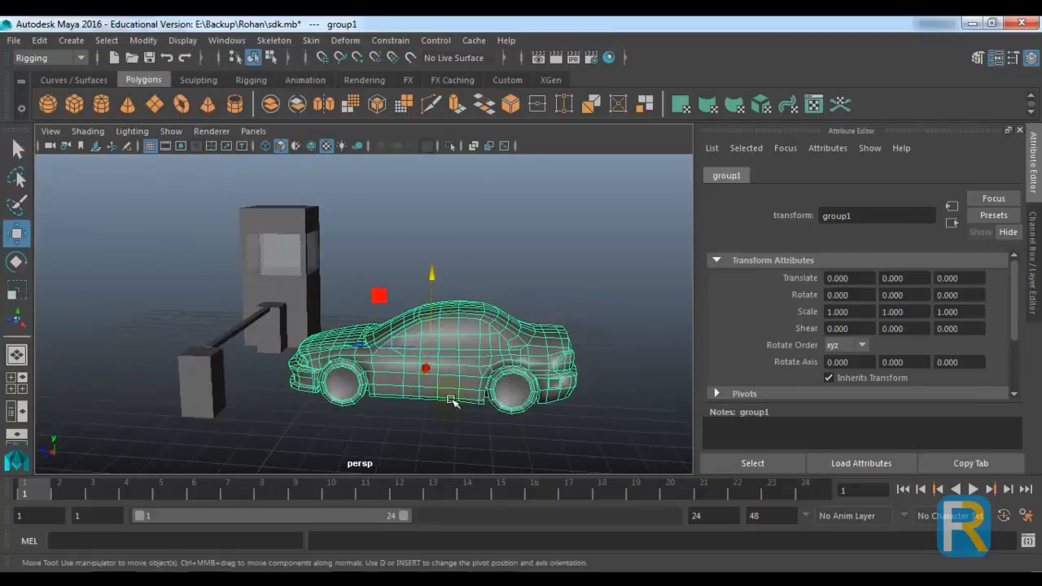
middle_drag(363, 346, 219, 338)
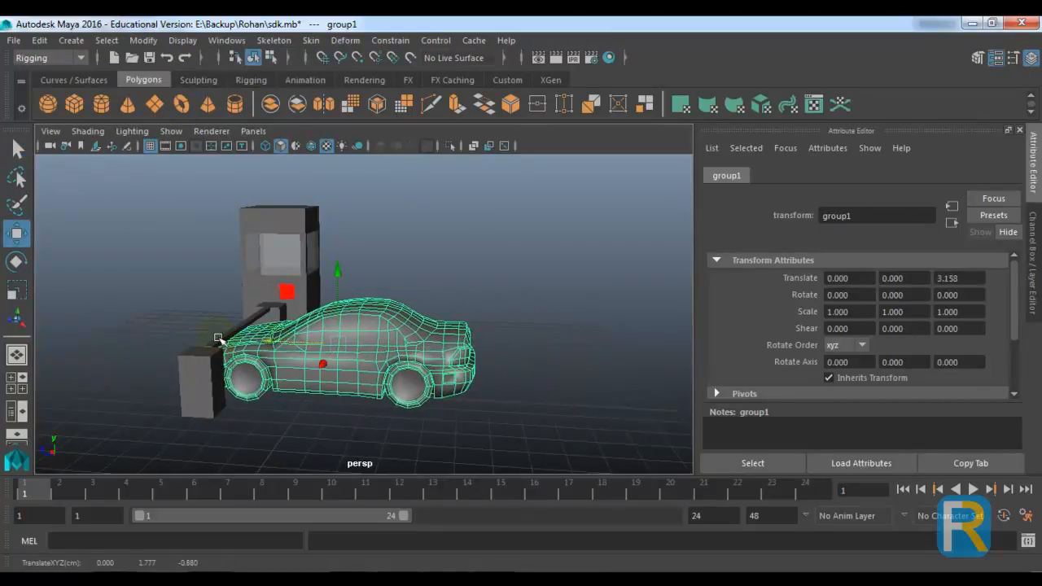
click(219, 337)
key(e)
drag(246, 279, 280, 236)
- Move the whole car group past the raised barrier to a Translate Z of about 13.41
click(363, 333)
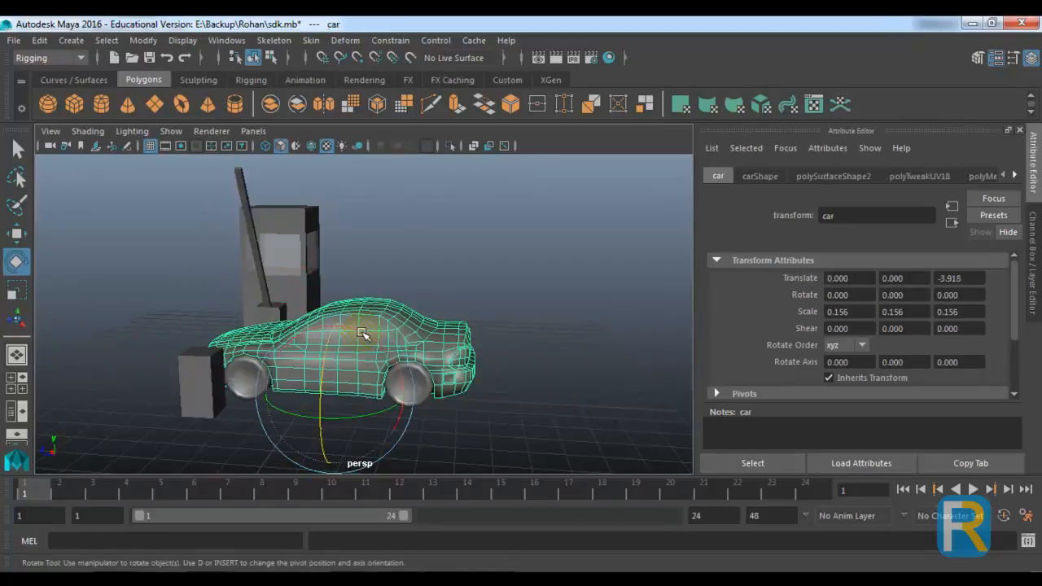
key(Up)
key(w)
drag(277, 345, 13, 325)
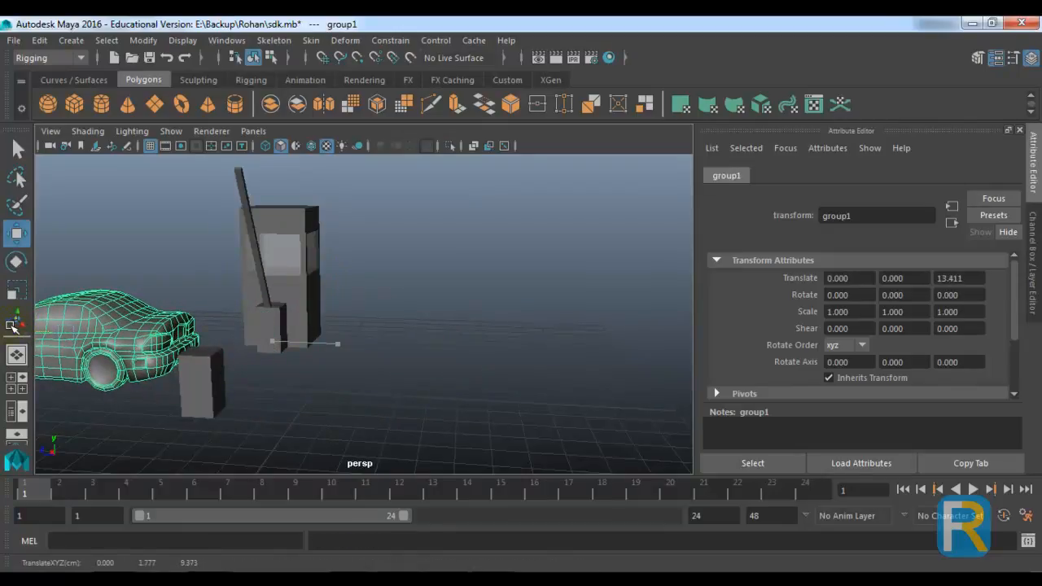
scroll(148, 389, down, 3)
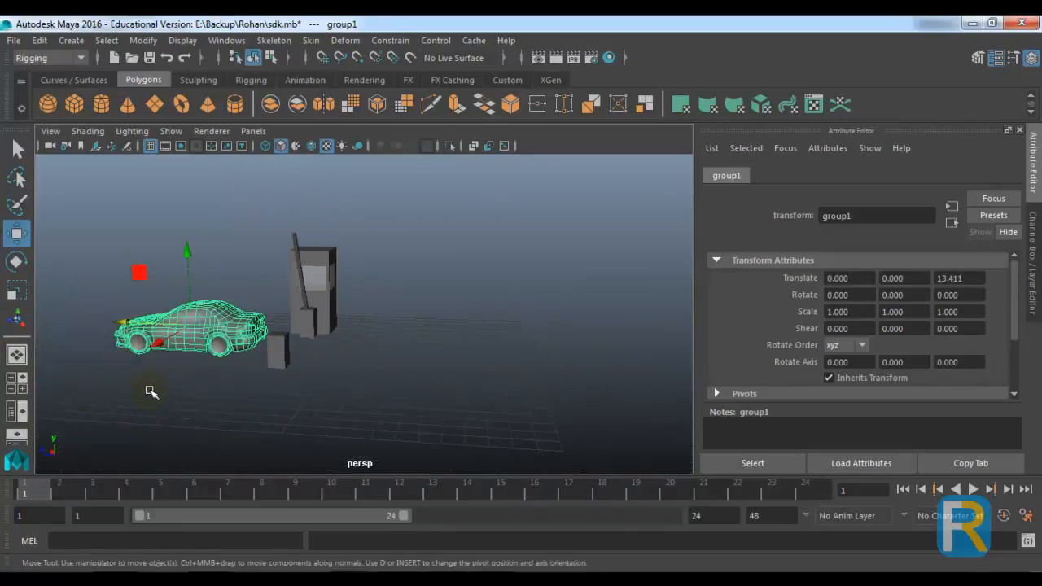
- Undo the trial car moves and the barrier arm rotation
key(ctrl+z)
key(ctrl+z)
key(ctrl+z)
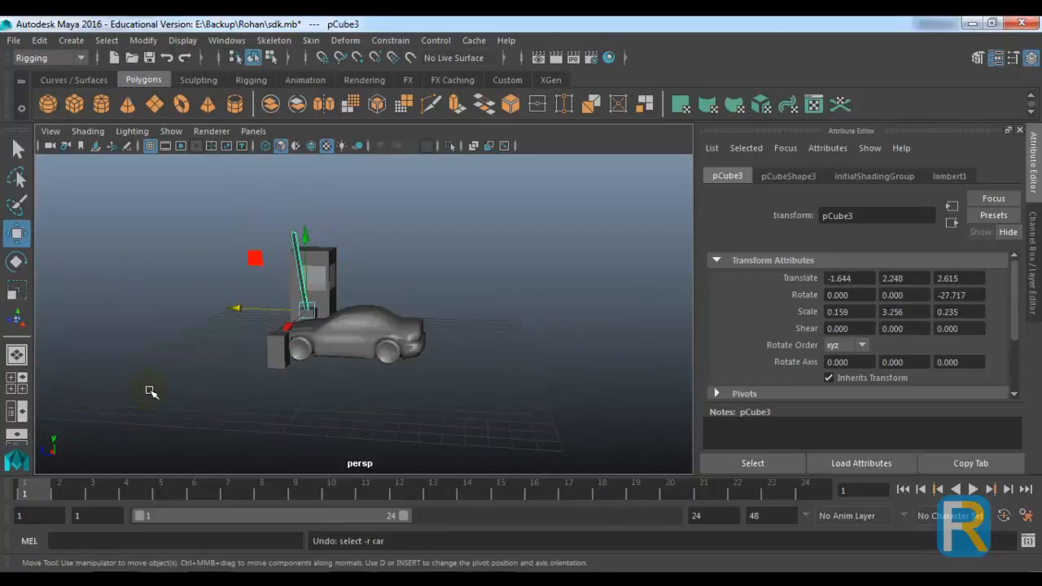
key(ctrl+z)
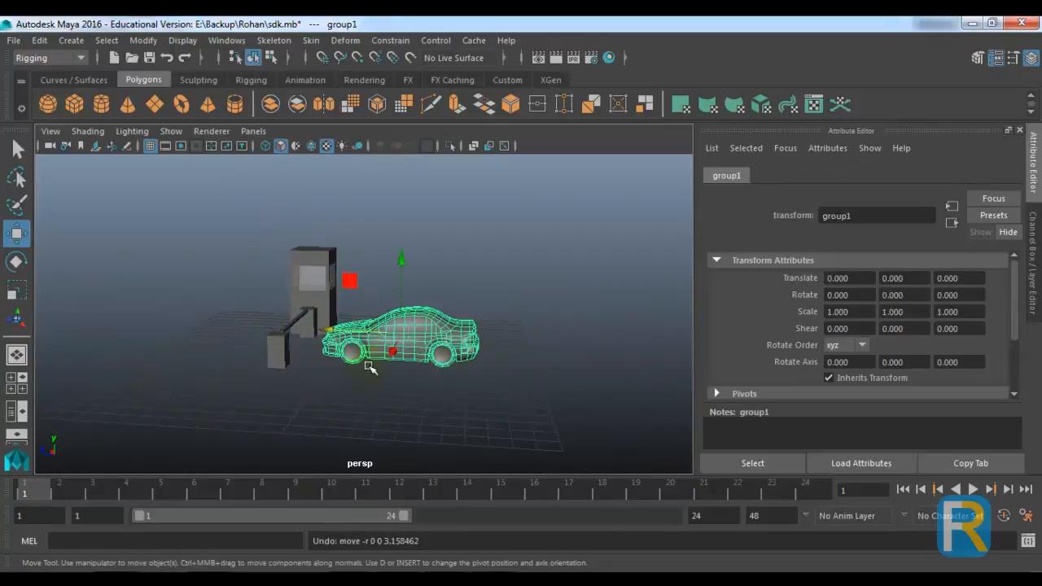
- Move the whole car group away from the barrier to a Translate Z of about -1.83 and show the Channel Box
click(340, 402)
click(337, 335)
key(Up)
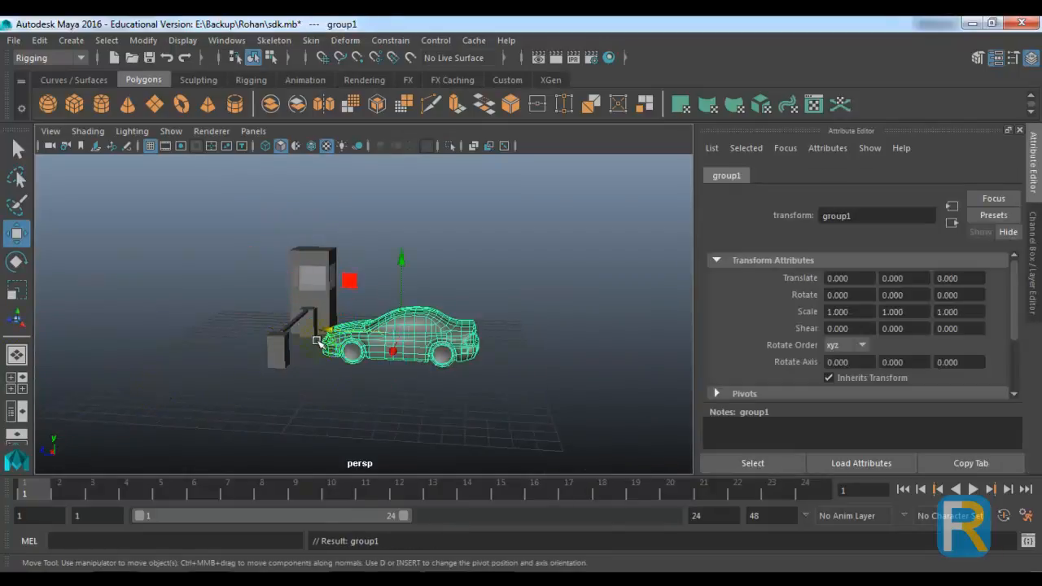
drag(327, 334, 358, 336)
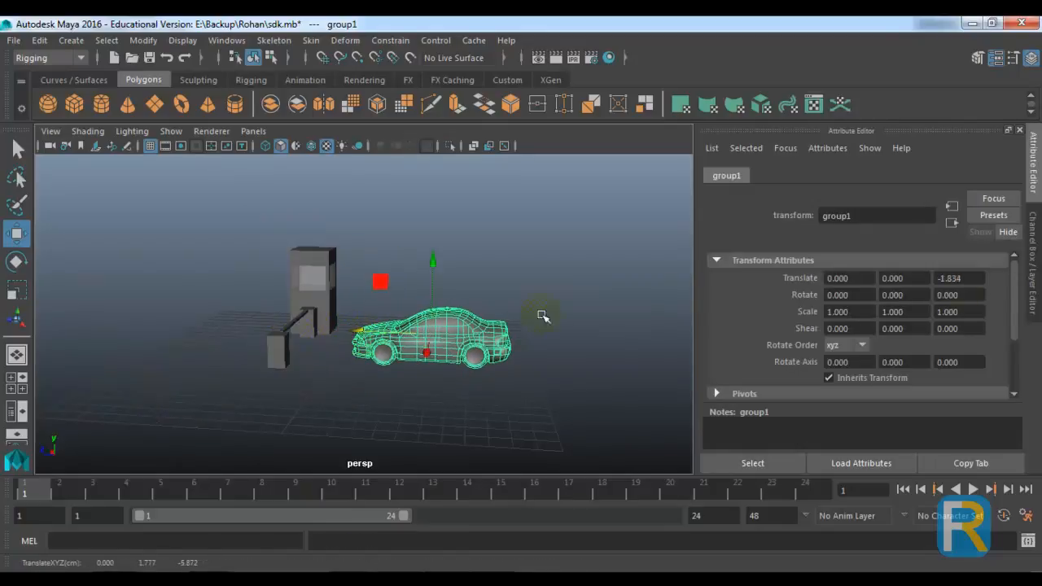
click(1030, 277)
alt+drag(568, 394, 538, 400)
alt+right_drag(537, 399, 552, 405)
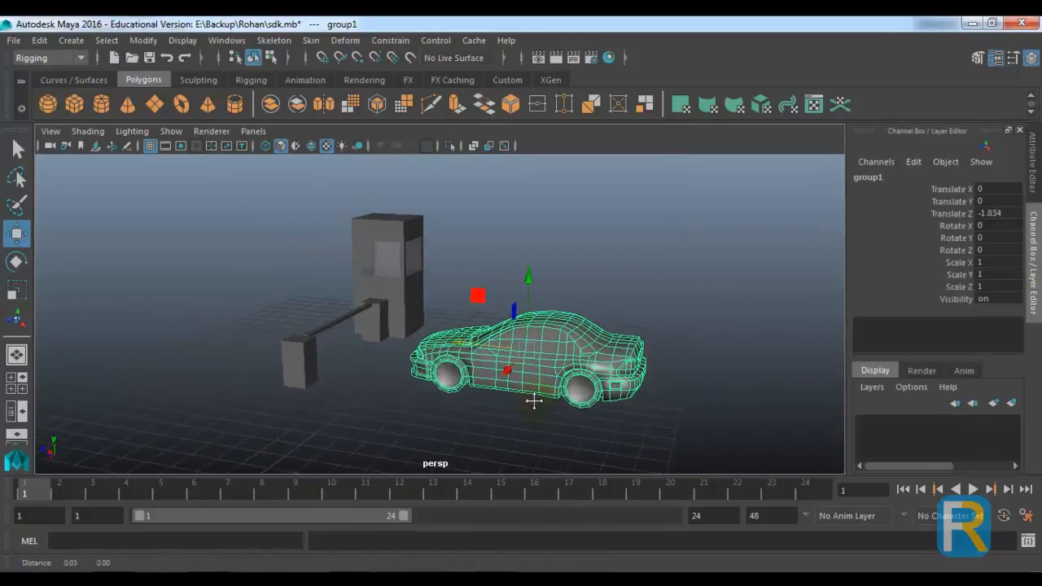
alt+drag(532, 400, 509, 400)
alt+right_drag(510, 399, 540, 424)
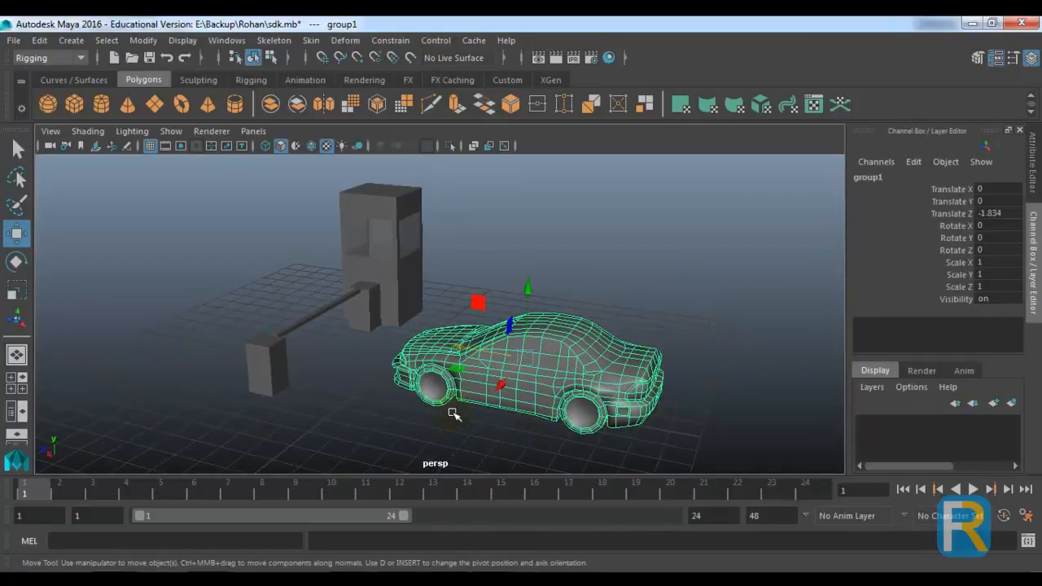
- Switch to the Animation menu set and open the Set Driven Key window, placing it clear of the barrier
click(588, 267)
click(31, 60)
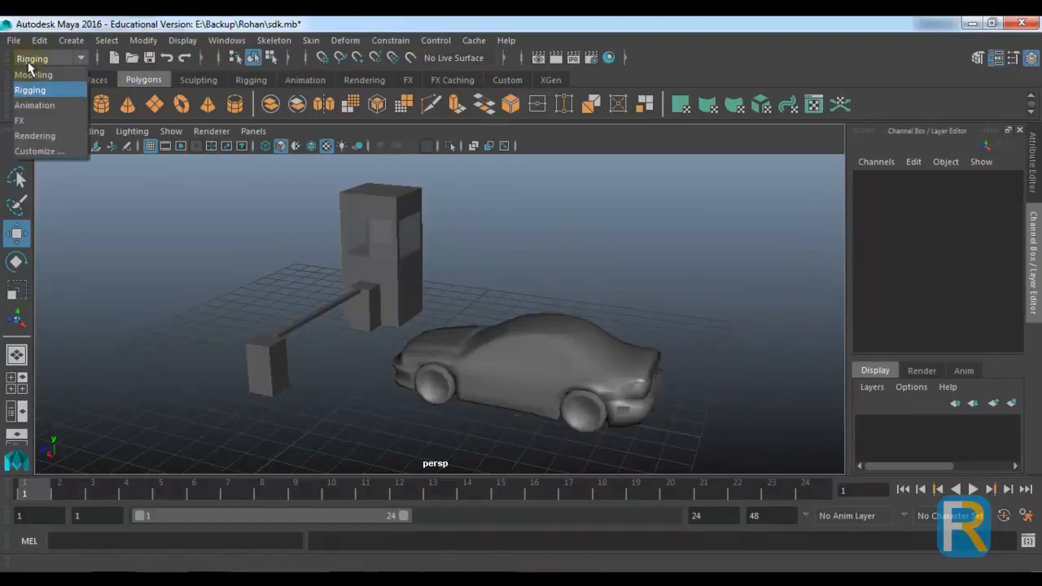
click(39, 105)
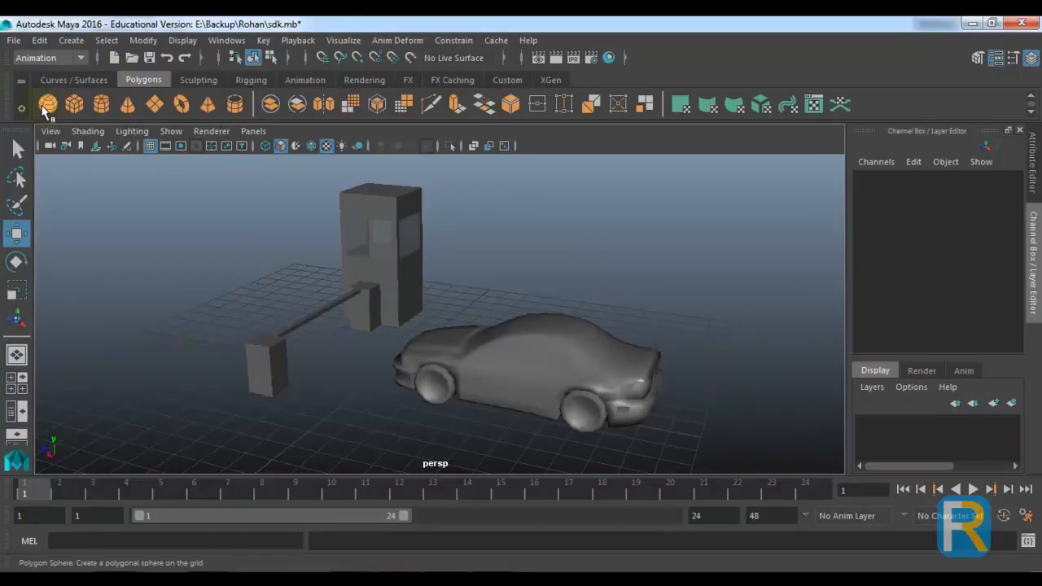
click(263, 40)
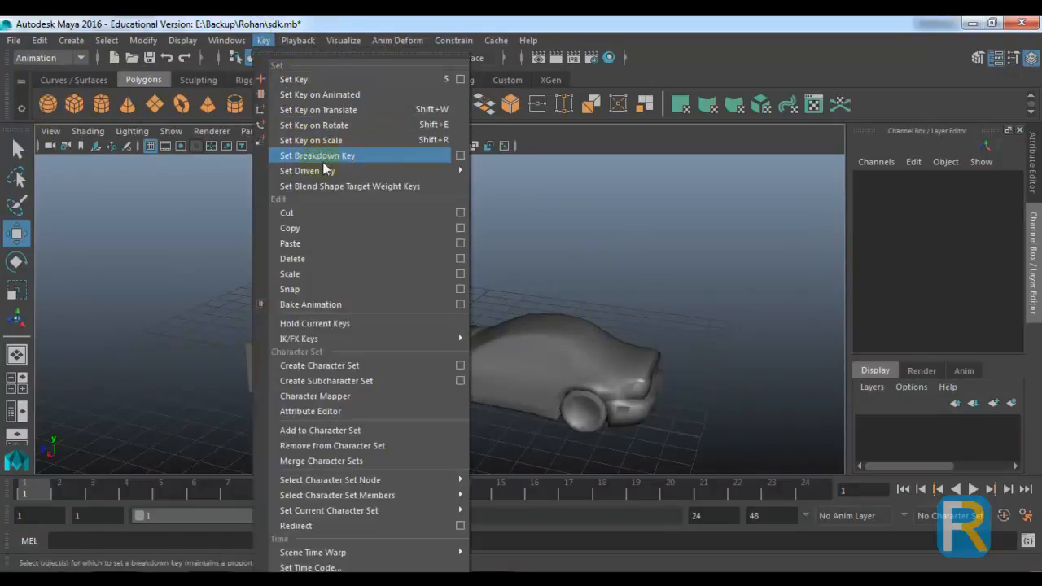
mouse_move(325, 170)
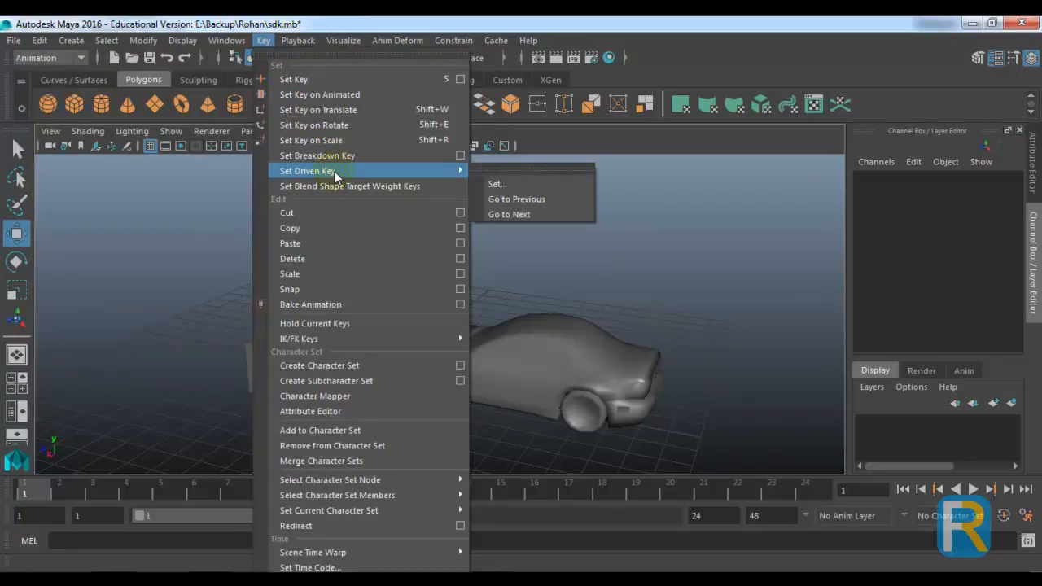
click(556, 184)
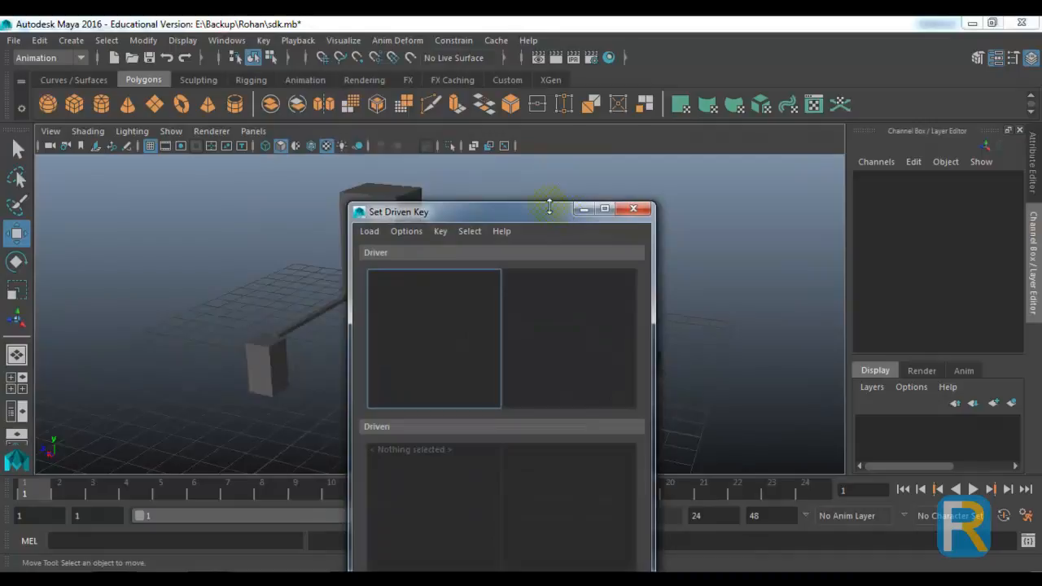
drag(549, 204, 590, 104)
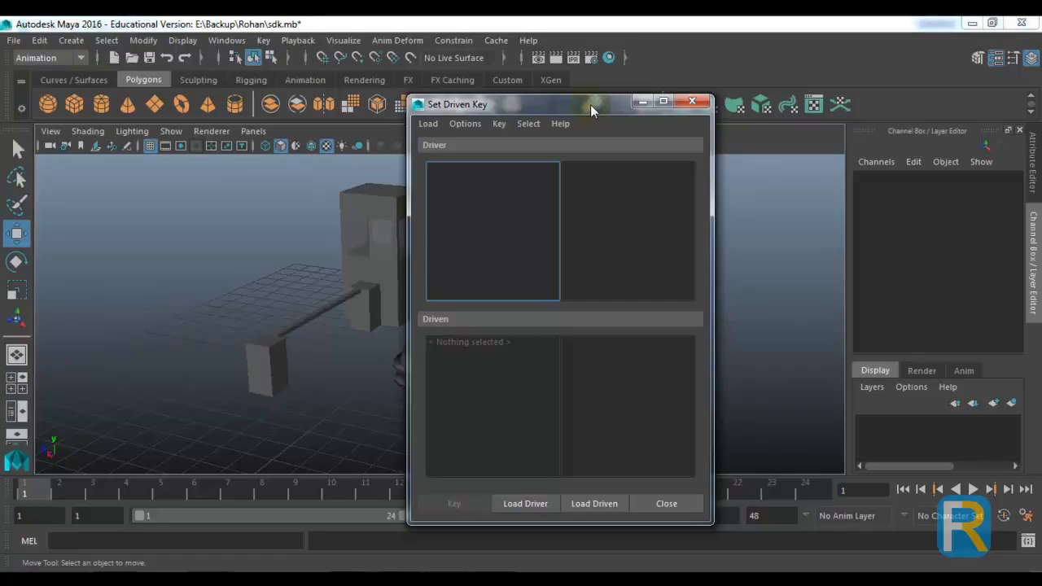
drag(521, 107, 750, 95)
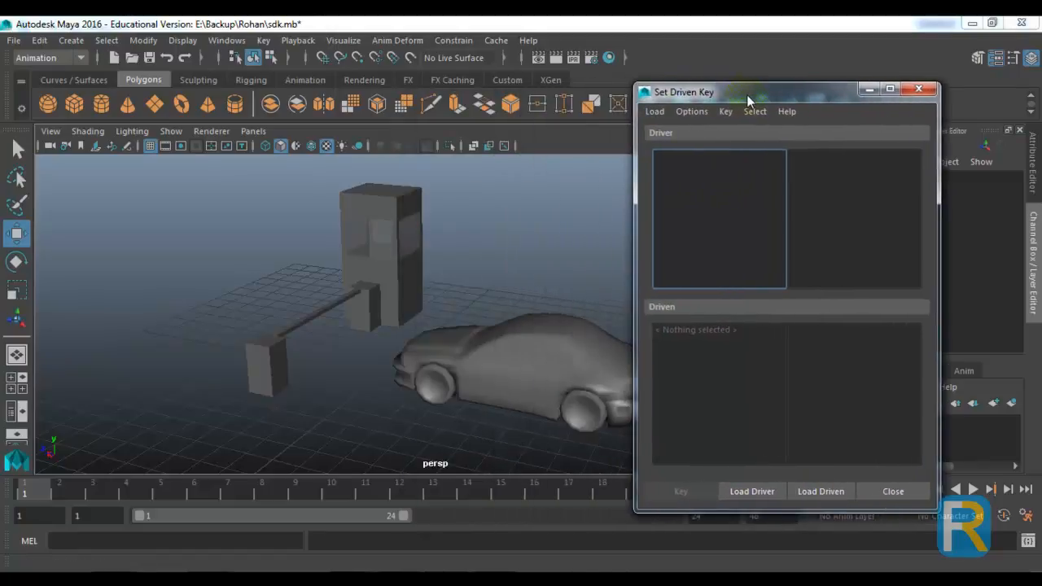
- Load the car group as the driver and the barrier arm as the driven object for the driven key
click(537, 324)
key(Up)
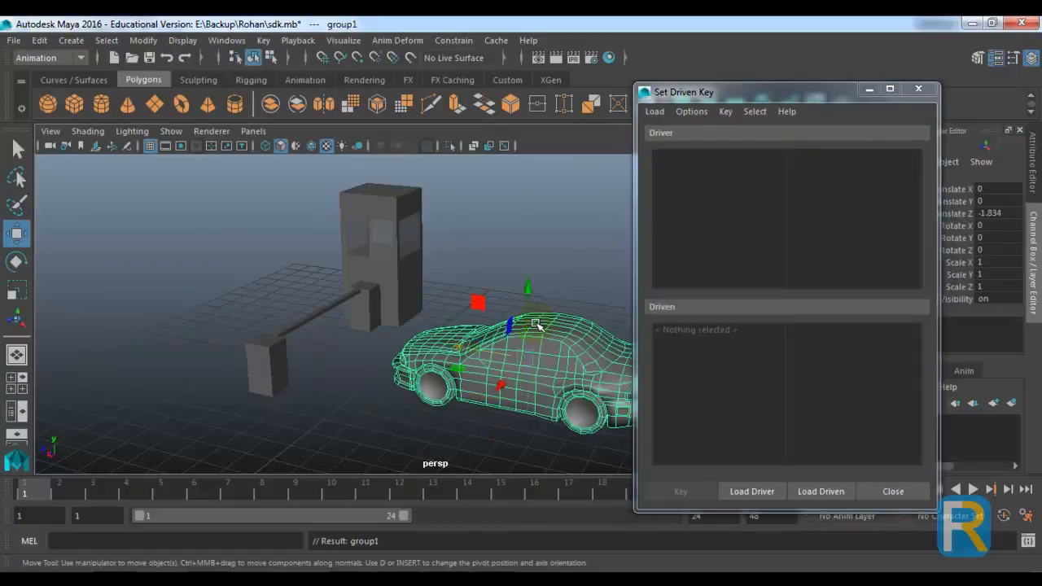
click(765, 495)
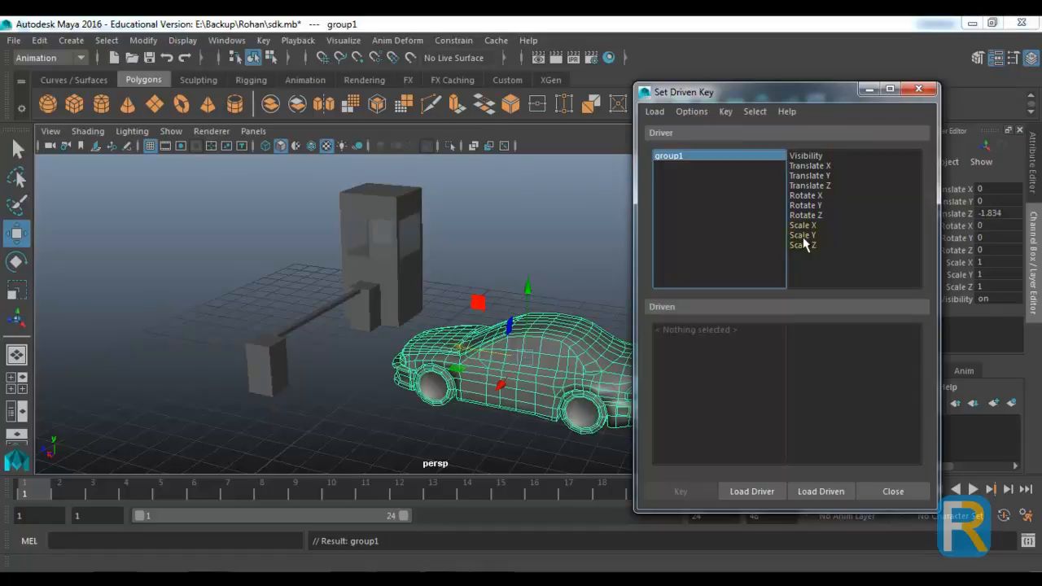
click(318, 316)
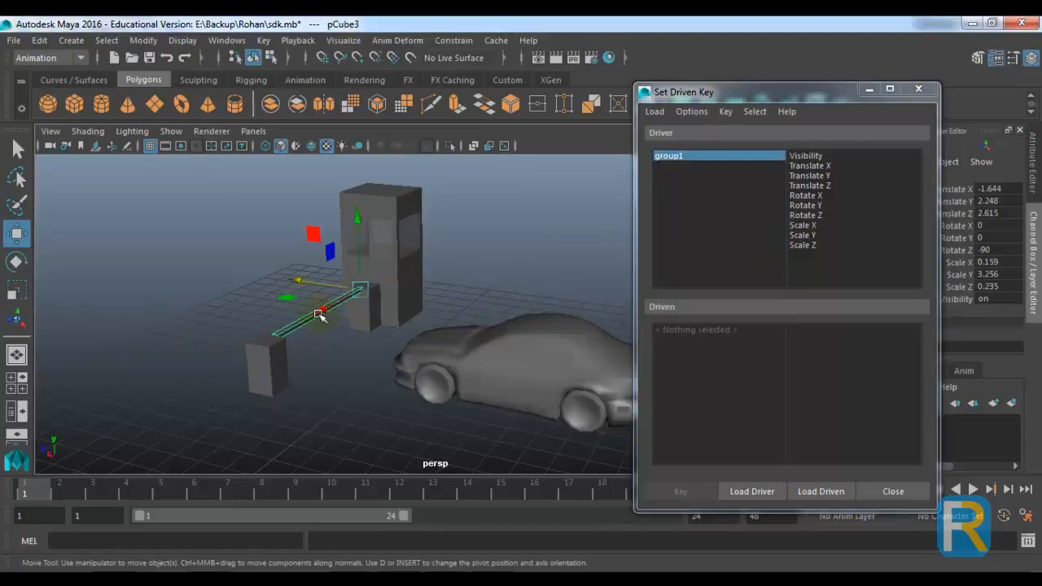
click(836, 491)
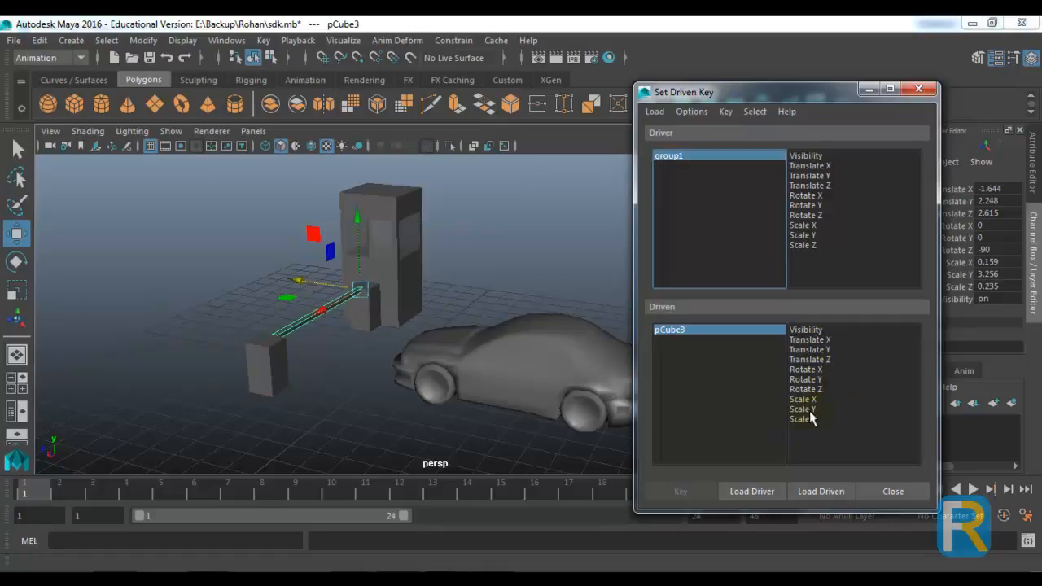
drag(809, 91, 825, 61)
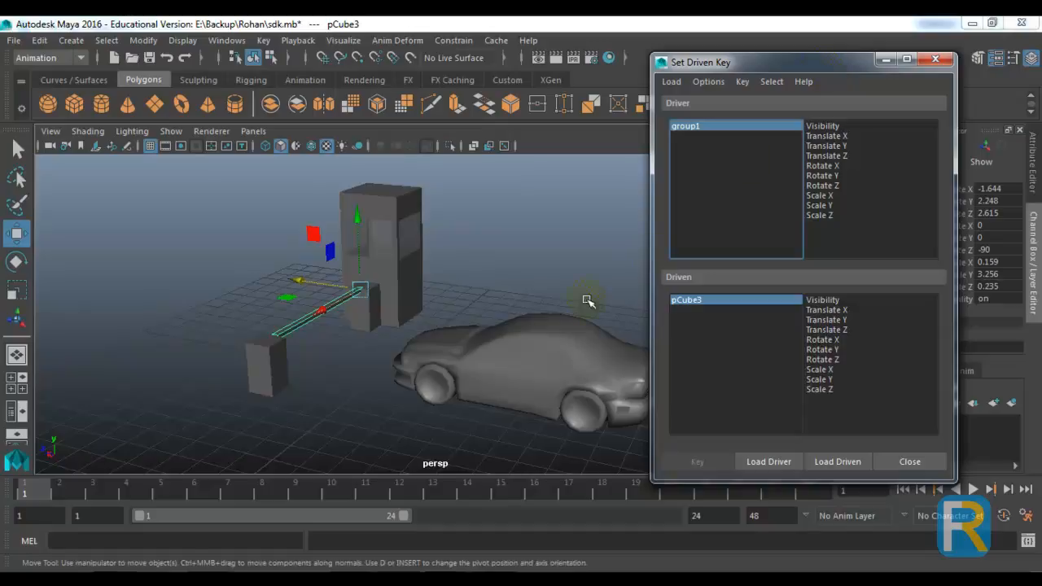
- Freeze the transformations of all scene objects and of the car group, with the Set Driven Key window minimized
click(534, 340)
click(885, 60)
click(632, 226)
drag(722, 198, 247, 405)
click(144, 40)
click(167, 110)
click(472, 328)
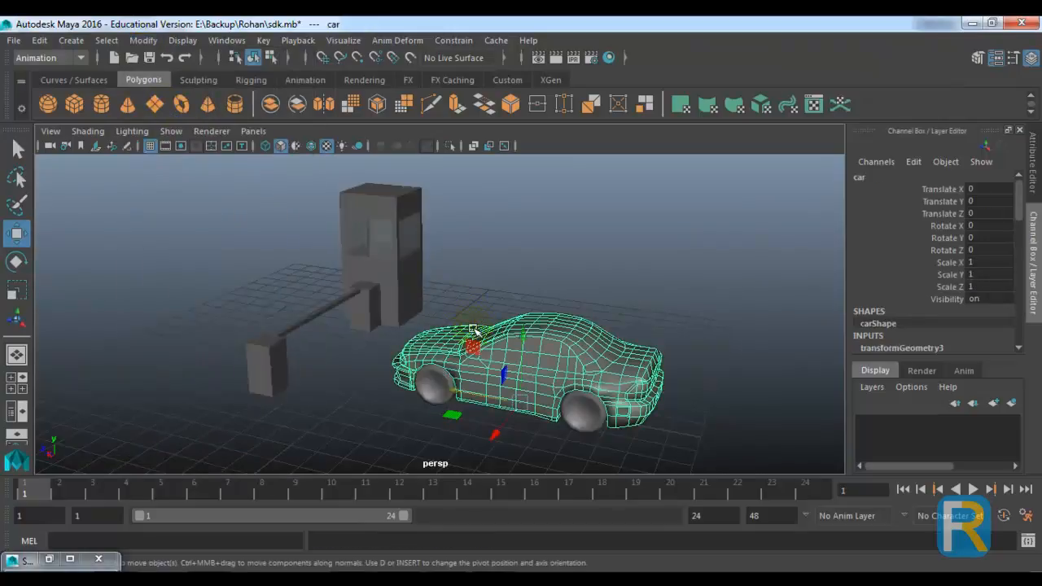
key(Up)
click(157, 43)
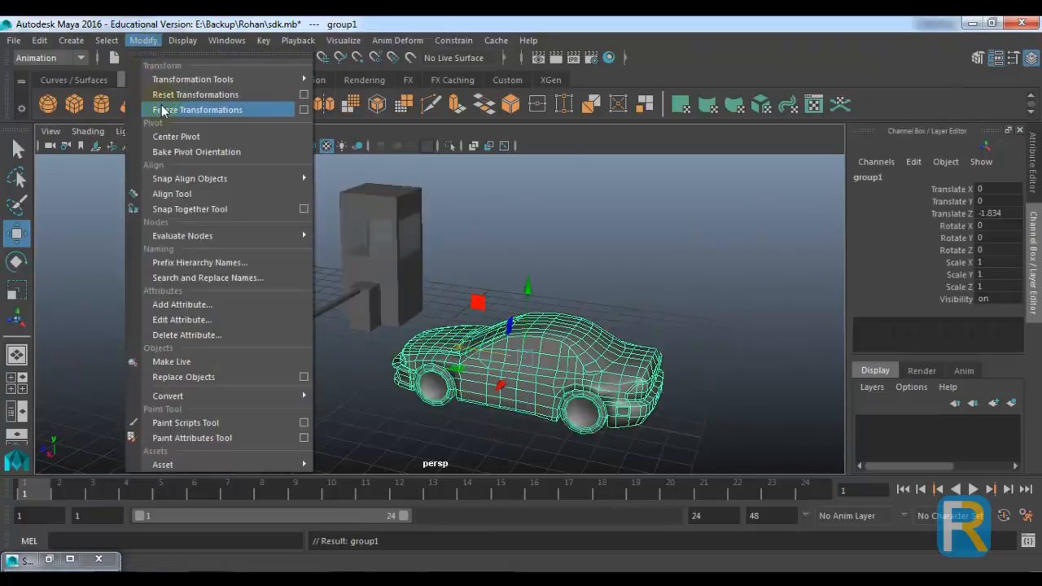
click(171, 109)
- Test moving the car group about 7.1 units along Z through the barrier, and undo the move
click(573, 263)
click(574, 334)
key(Up)
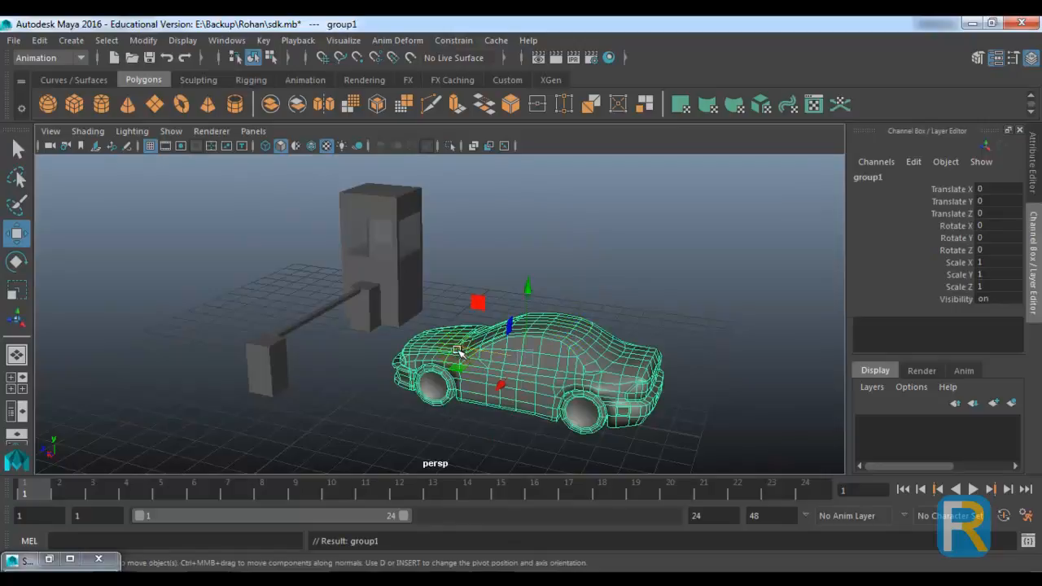
drag(460, 346, 273, 313)
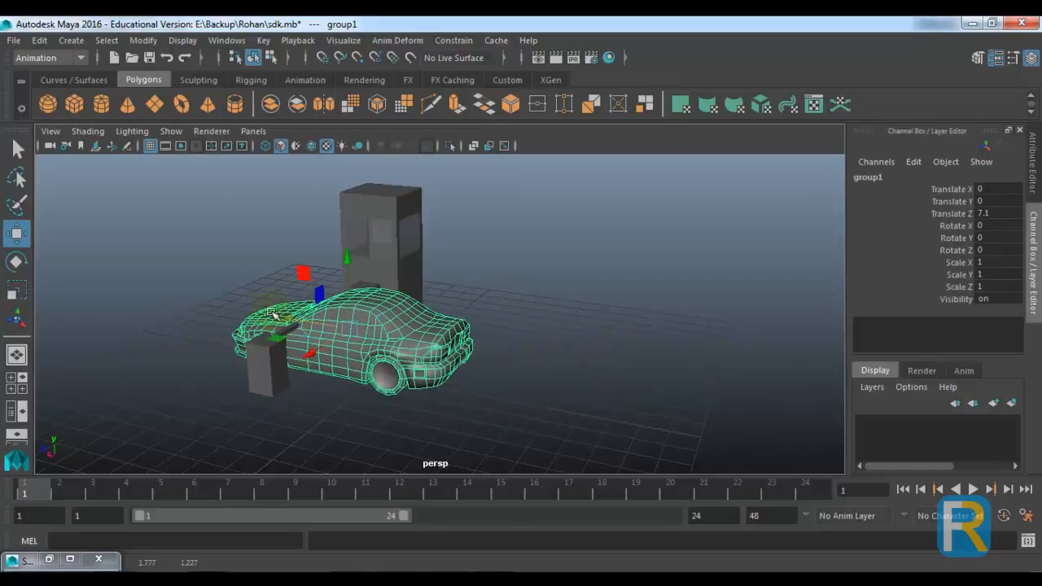
key(ctrl+z)
- Test raising the barrier arm by rotating it about 45 degrees around Z, and undo the rotation
click(306, 318)
key(e)
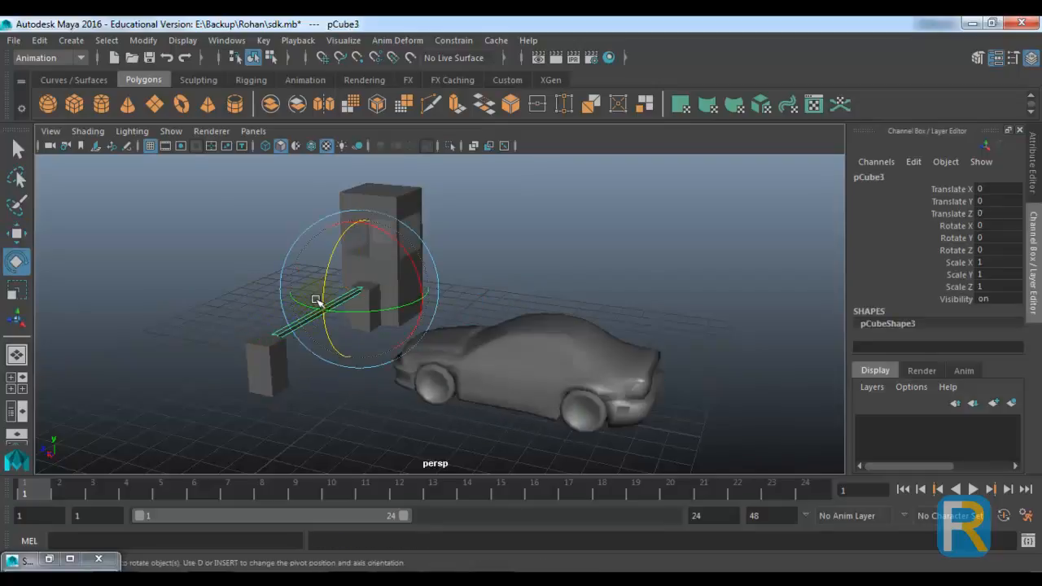
drag(324, 288, 360, 241)
key(ctrl+z)
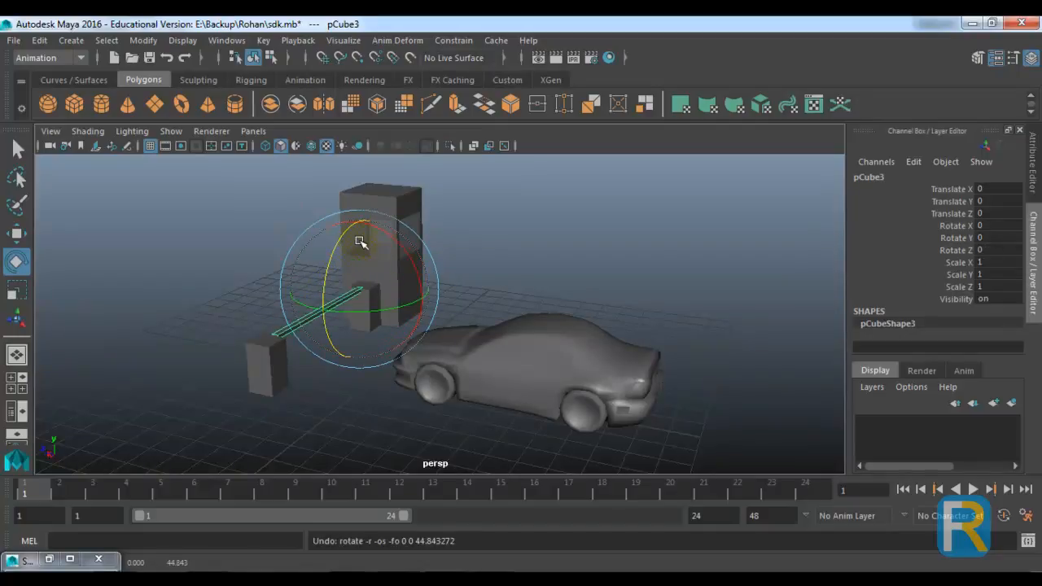
- Restore the Set Driven Key window and key the barrier arm's Rotate Z against the car group's Translate Z at their starting positions
click(63, 559)
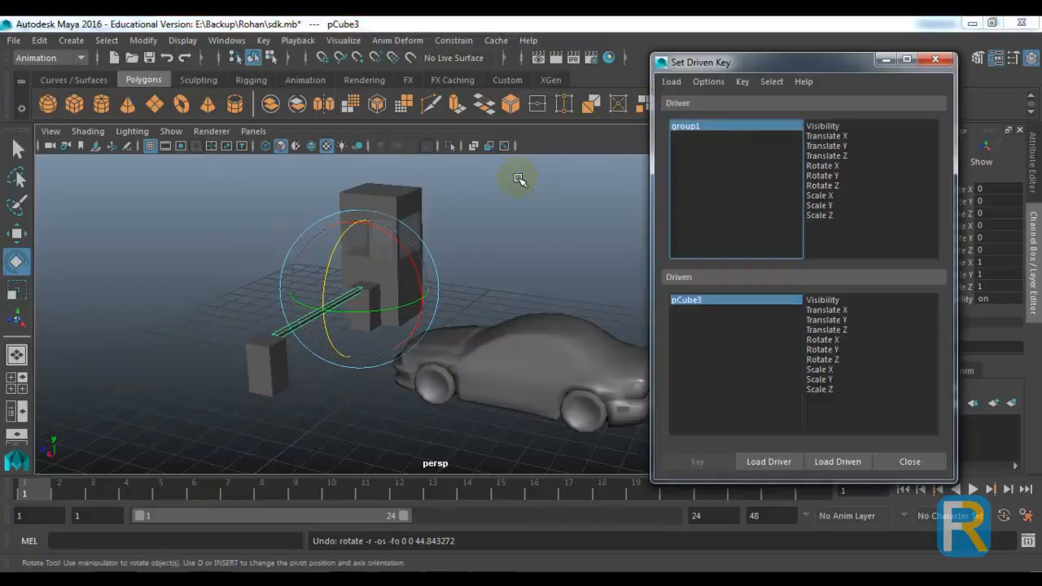
click(518, 180)
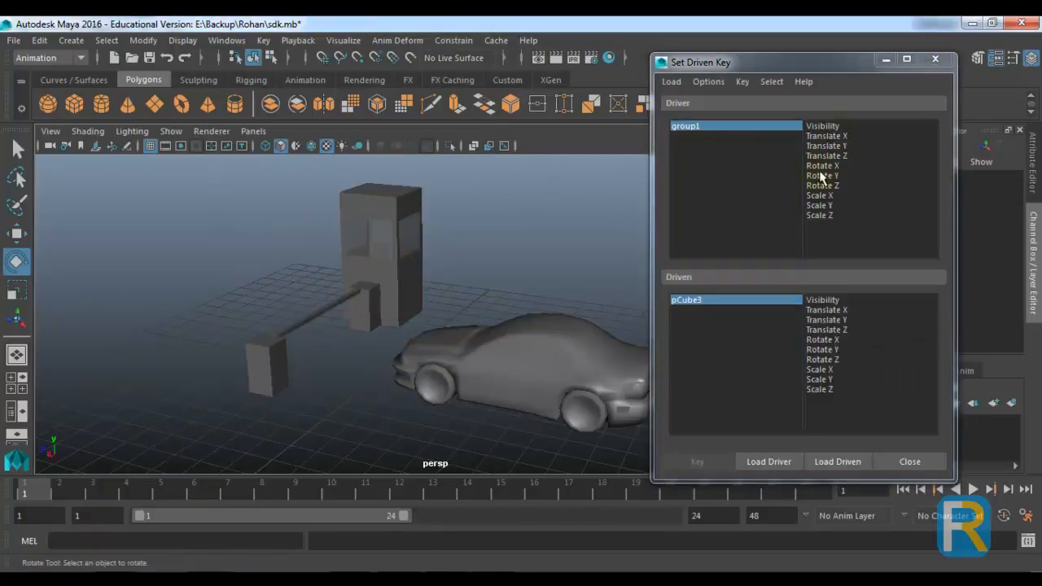
click(775, 126)
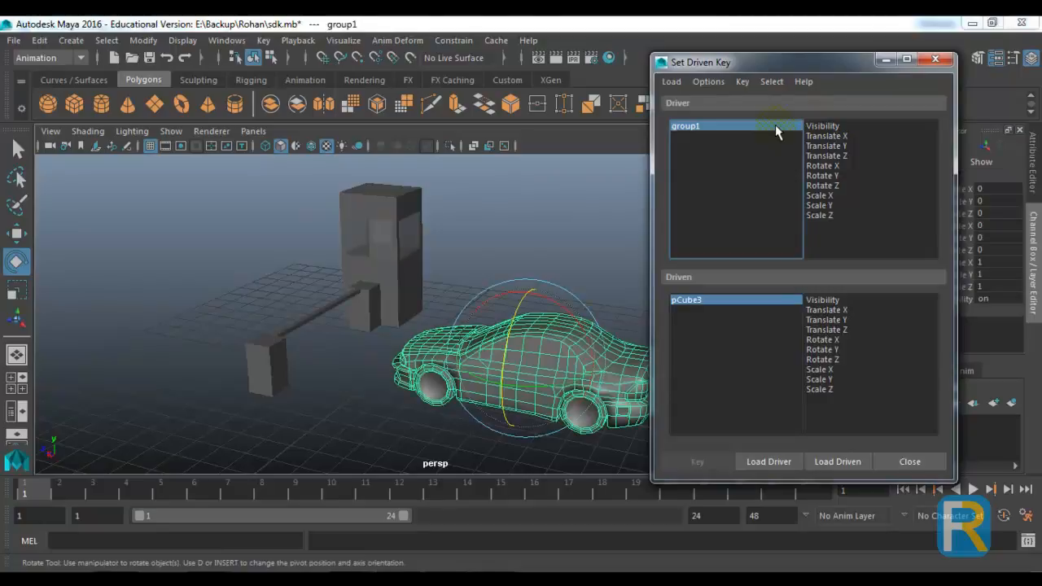
click(845, 157)
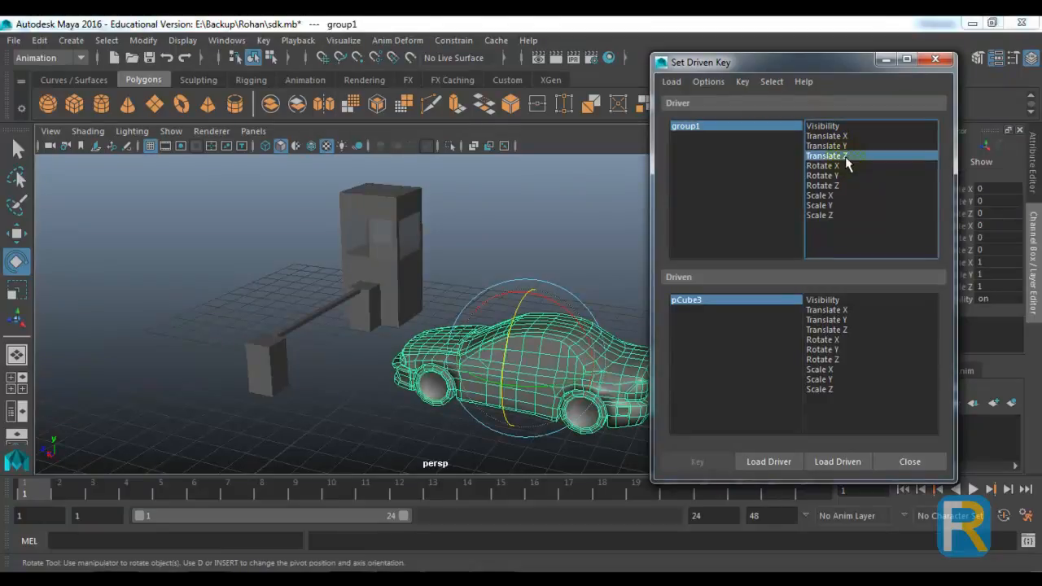
click(686, 301)
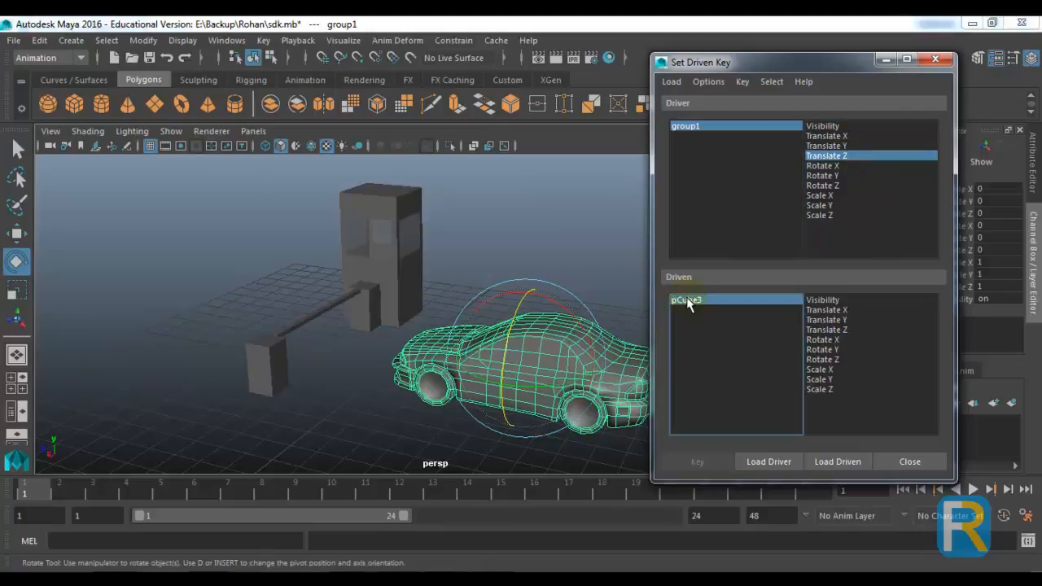
click(835, 359)
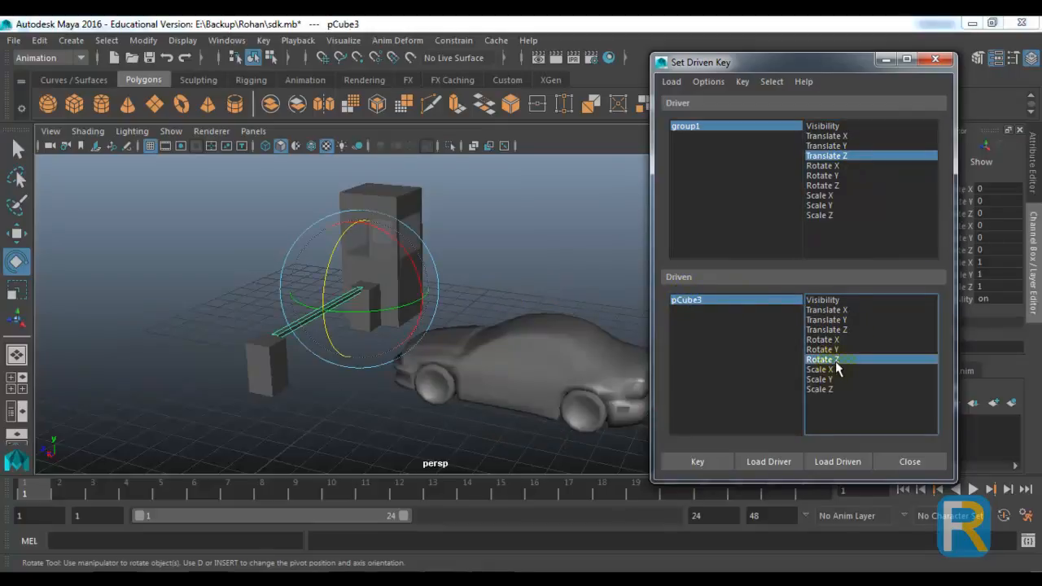
click(704, 461)
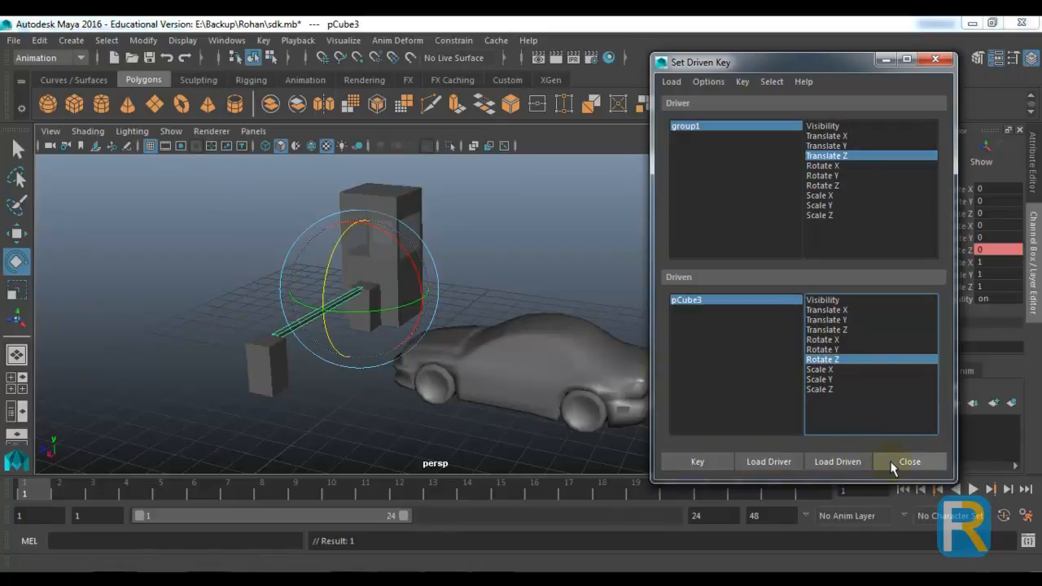
drag(845, 62, 822, 296)
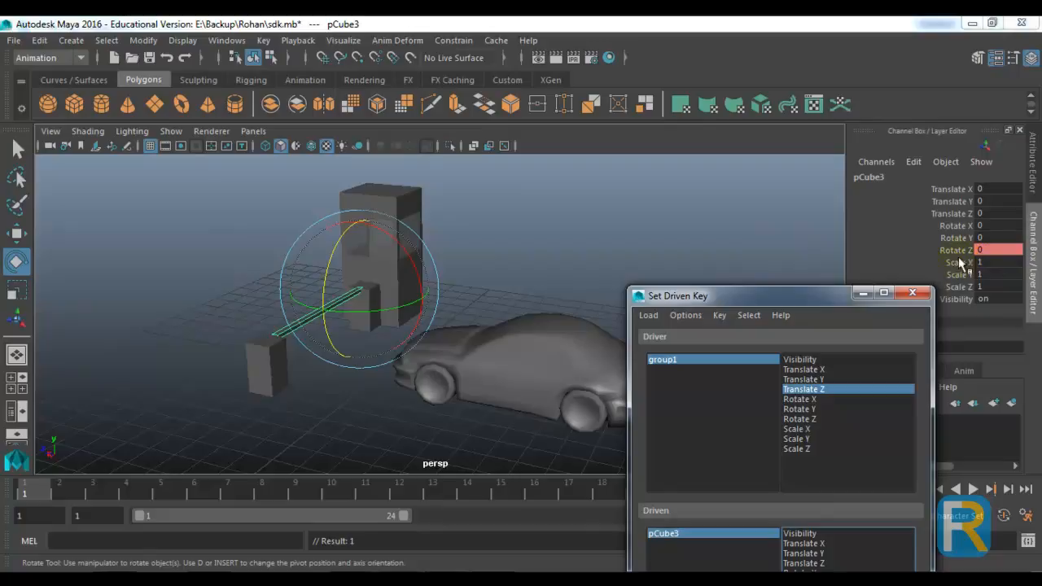
drag(786, 293, 800, 112)
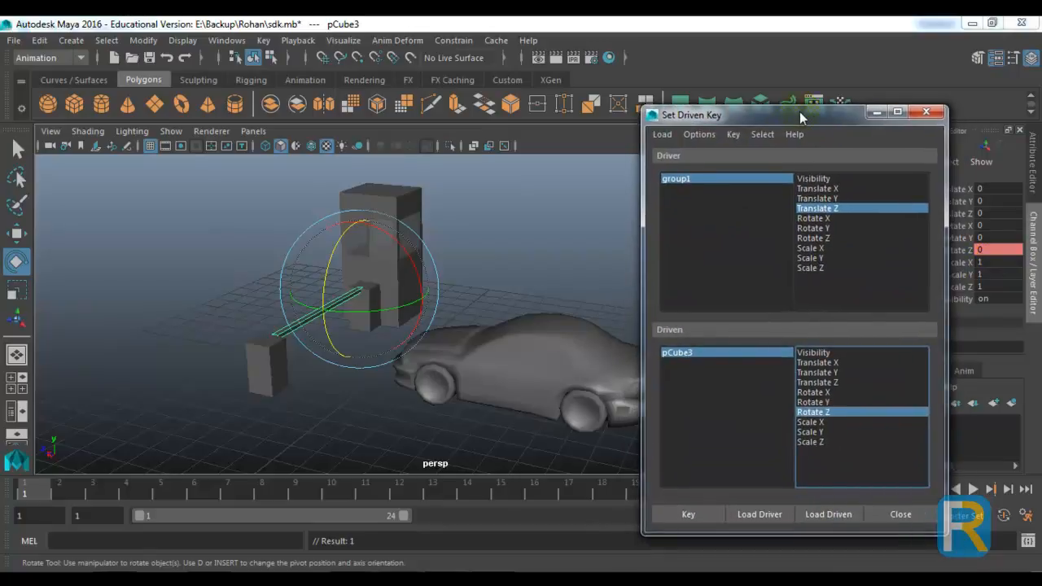
- Select the car group from the driver list and move it along Z until the car stands in the barrier opening
click(730, 181)
alt+drag(439, 276, 483, 267)
alt+middle_drag(483, 267, 440, 264)
key(w)
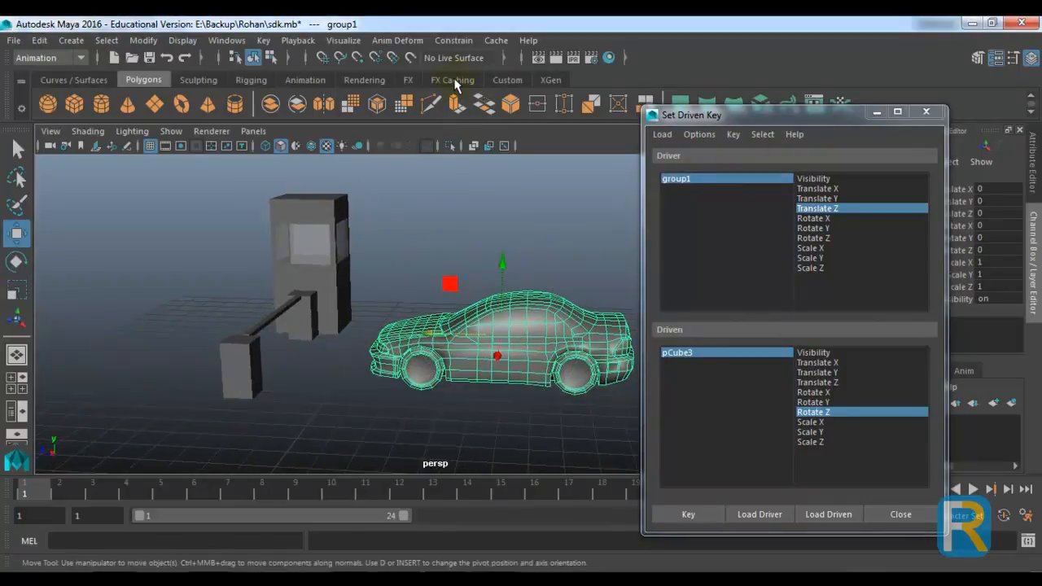
drag(431, 335, 480, 346)
- Raise the barrier arm to about 84 degrees around Z and set a driven key for this car position
click(268, 315)
key(e)
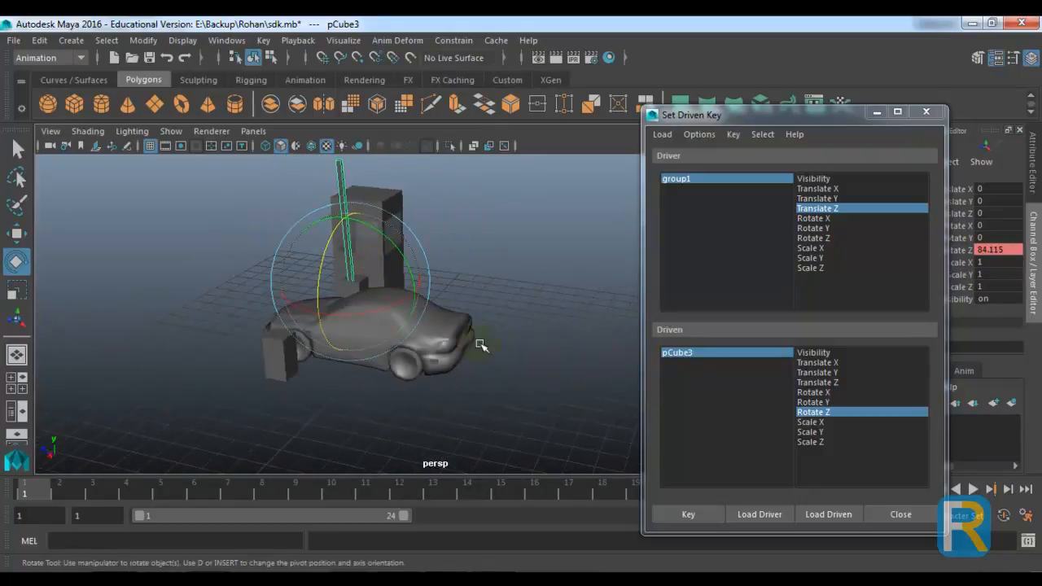
click(678, 514)
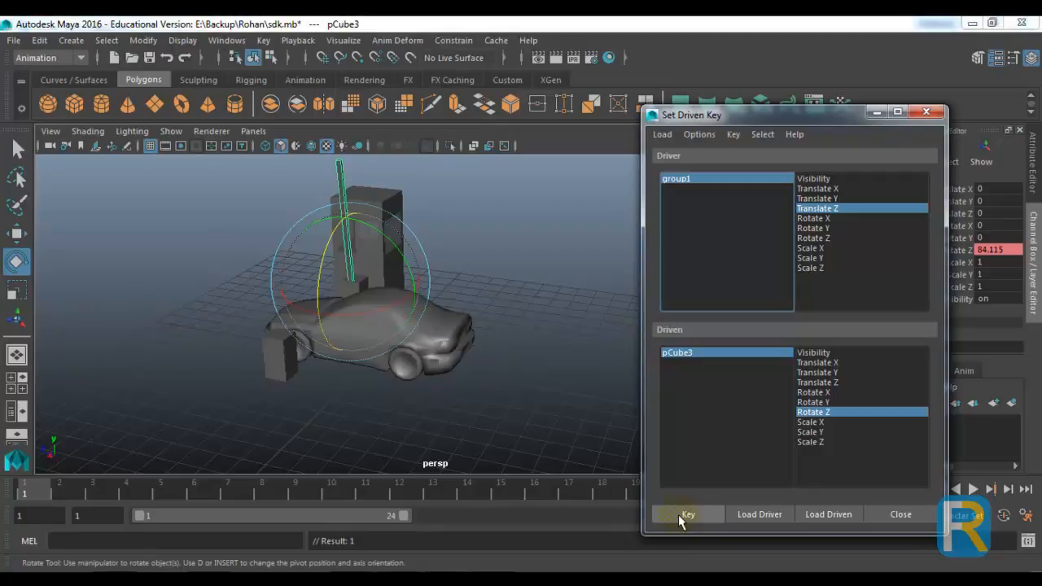
- Move the whole car group past the barrier to about 20 along Z
click(419, 338)
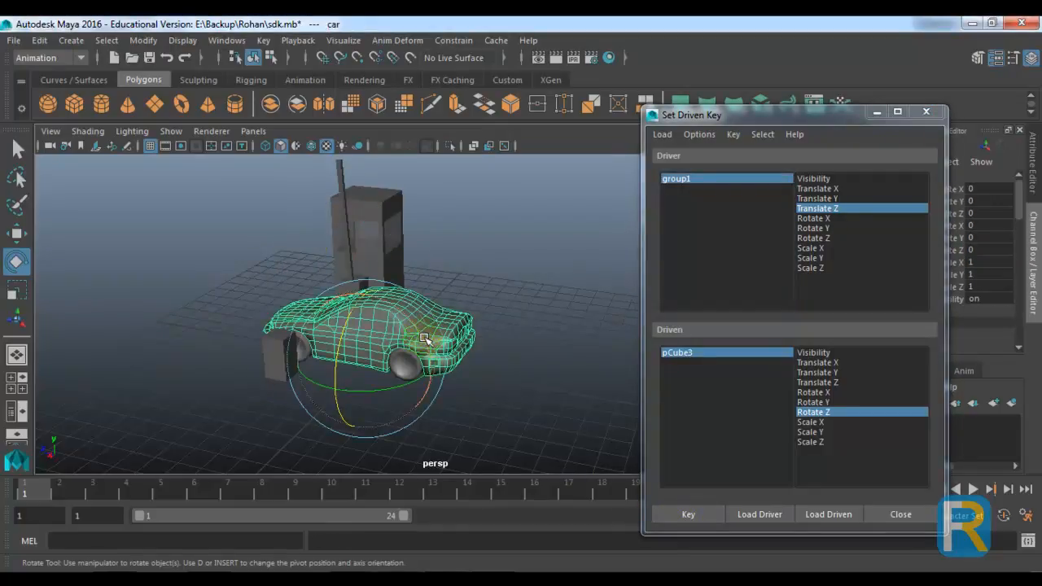
key(Up)
key(w)
drag(301, 319, 66, 267)
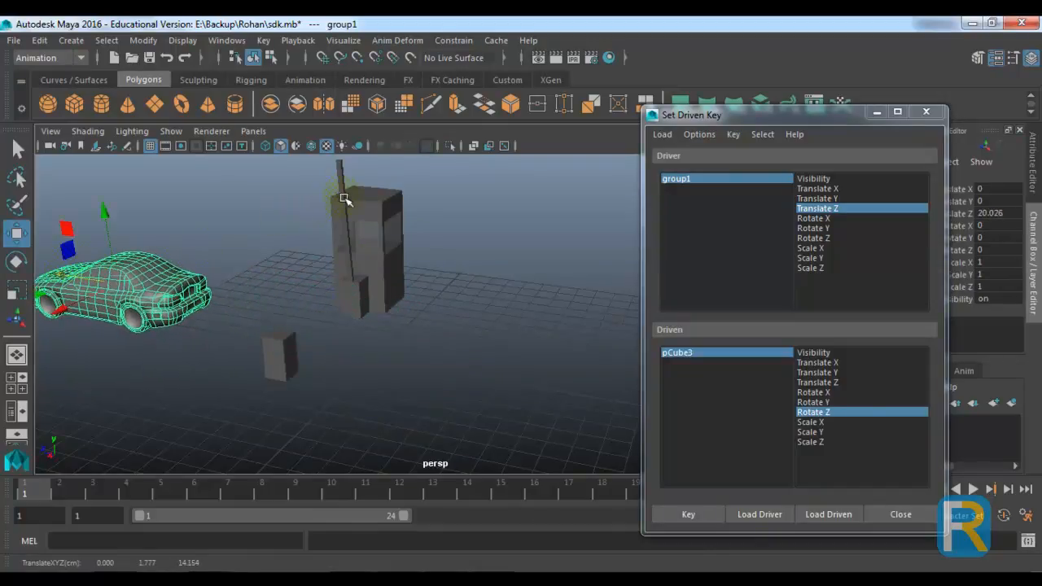
- Set the barrier arm's Rotate Z to 0, set a driven key for it, and close the Set Driven Key window
click(345, 198)
drag(737, 115, 660, 92)
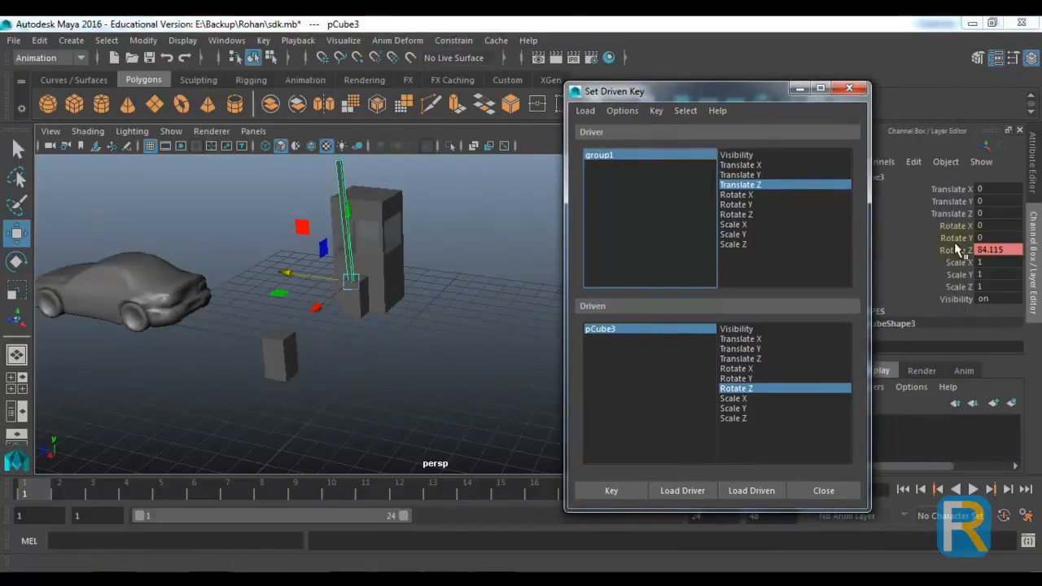
double_click(996, 250)
text(0)
key(Return)
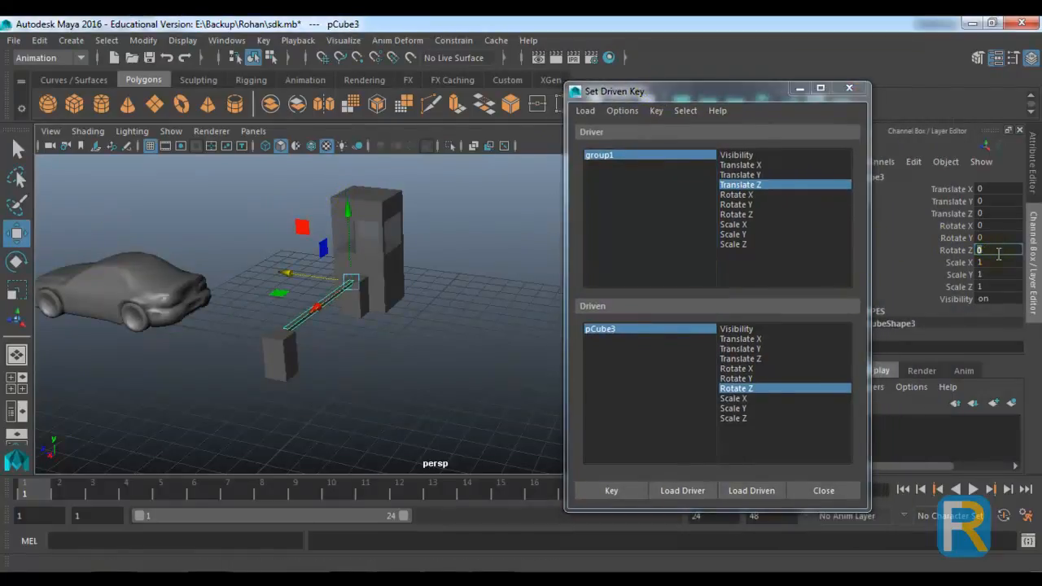
click(604, 491)
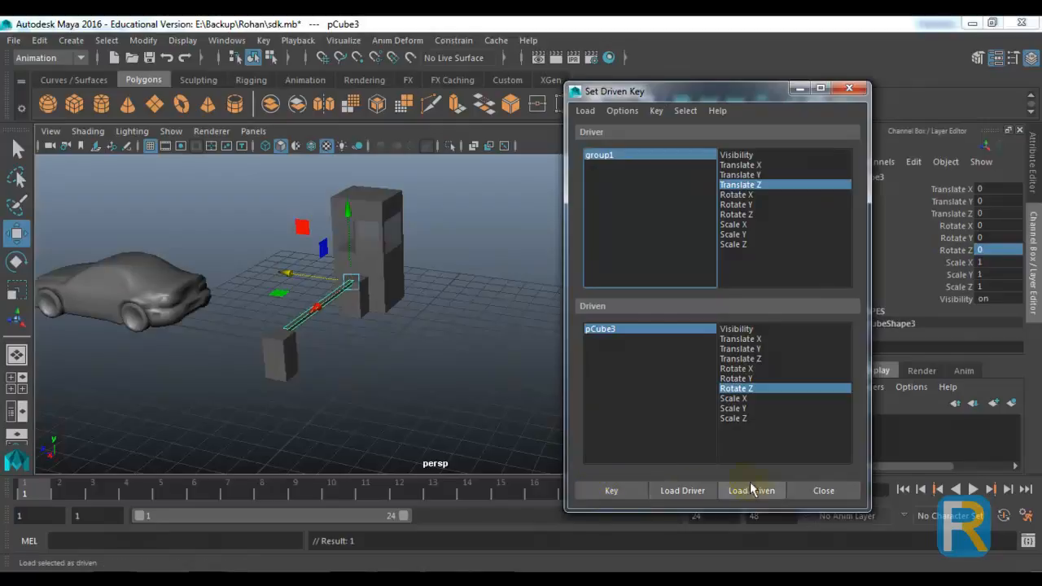
click(806, 493)
- Move the car group back in front of the barrier to about -1.3 along Z and key it at frame 1
alt+middle_drag(496, 408, 614, 414)
mouse_move(487, 358)
alt+mouse_down()
mouse_move(527, 368)
mouse_move(539, 409)
mouse_move(477, 353)
alt+mouse_up()
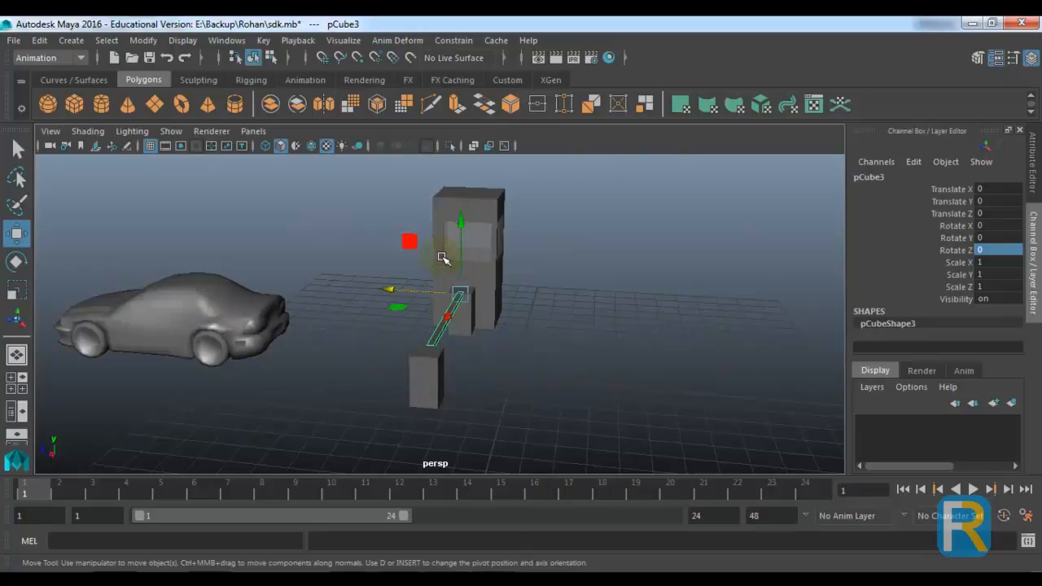
click(243, 315)
key(Up)
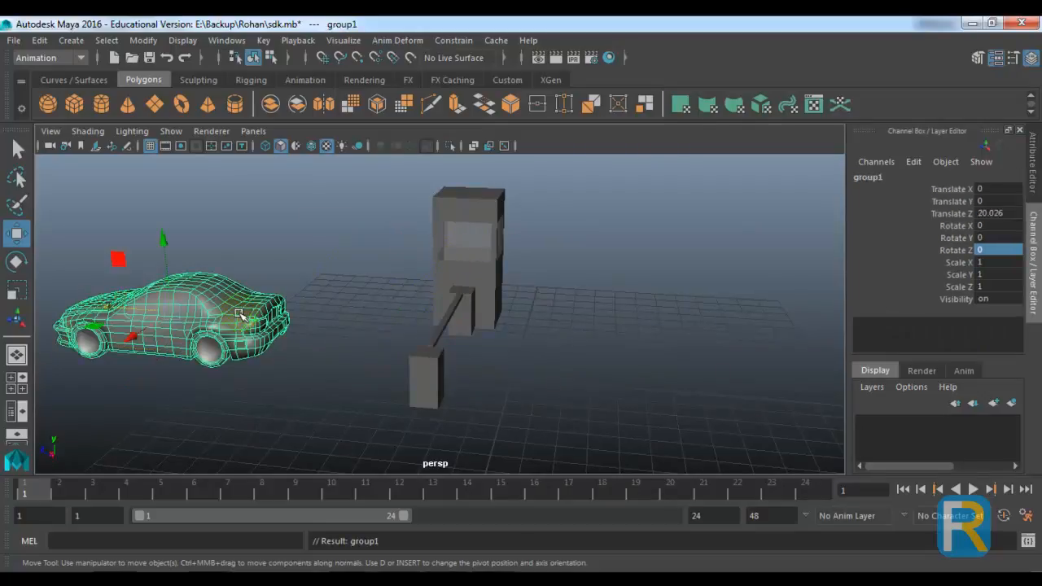
drag(114, 308, 605, 382)
key(s)
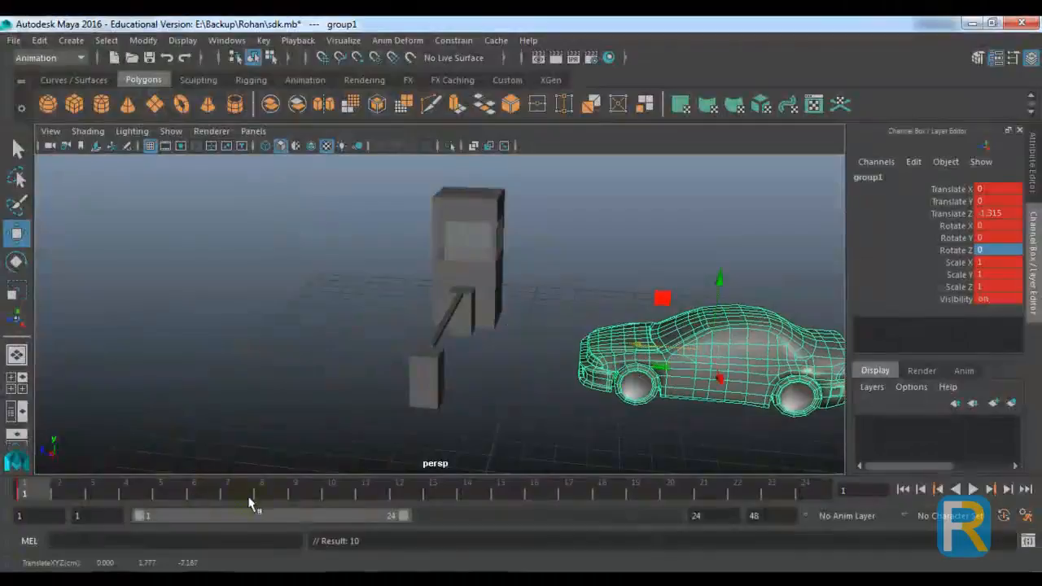
- Extend the playback range to frame 48, key the car group there, and move it past the barrier to about 20 along Z
drag(406, 522, 672, 516)
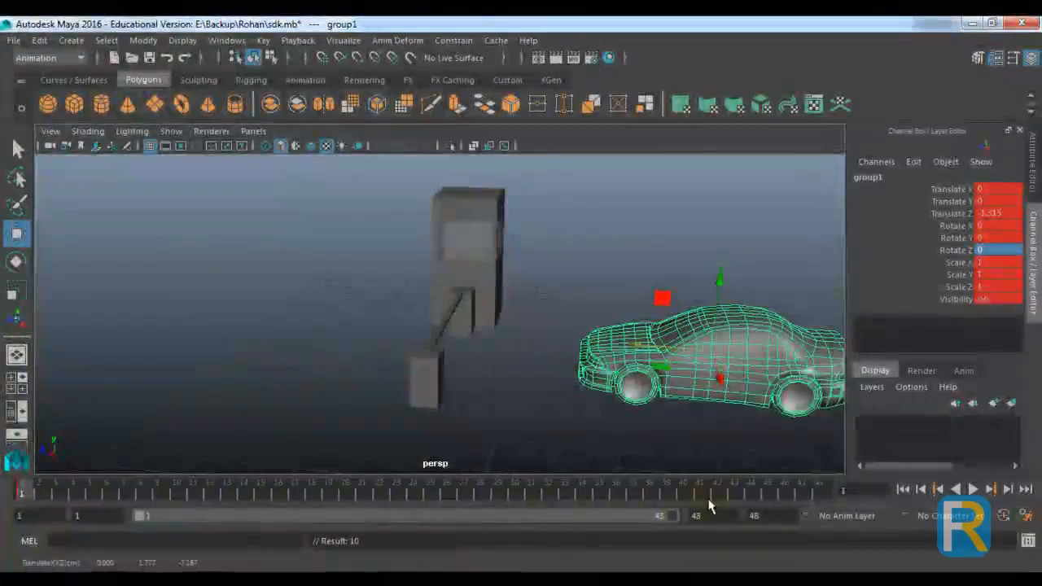
click(822, 486)
key(s)
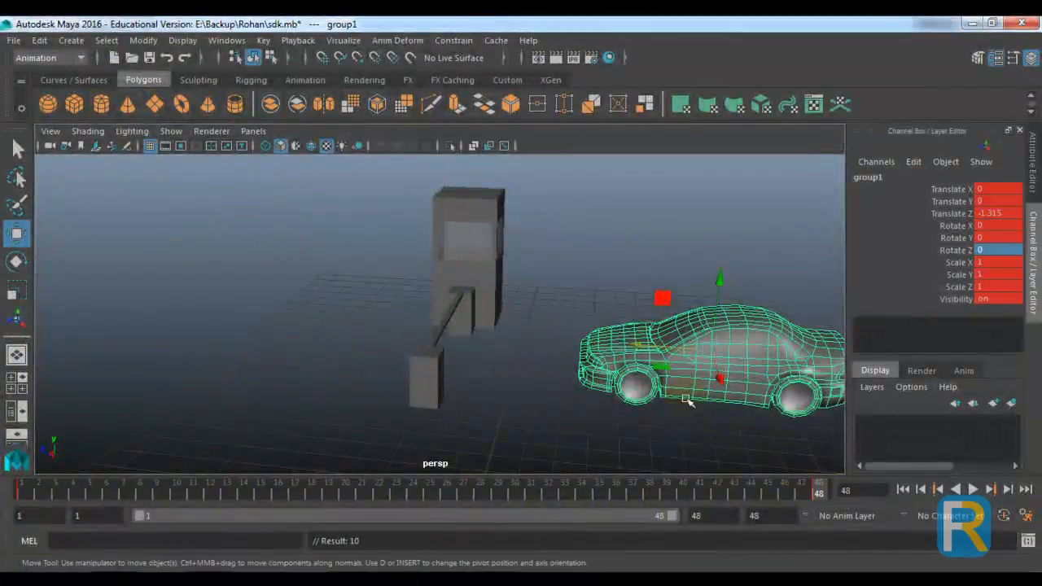
drag(643, 346, 119, 330)
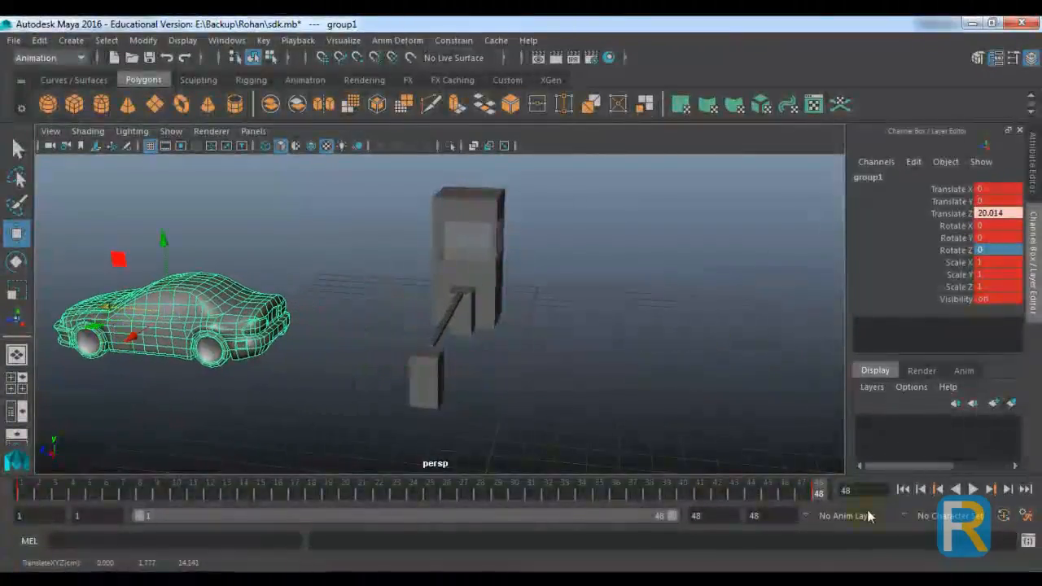
- Change the playback setting in the animation preferences, save the preferences, and return to the first frame
click(1027, 517)
click(579, 453)
click(599, 453)
click(529, 528)
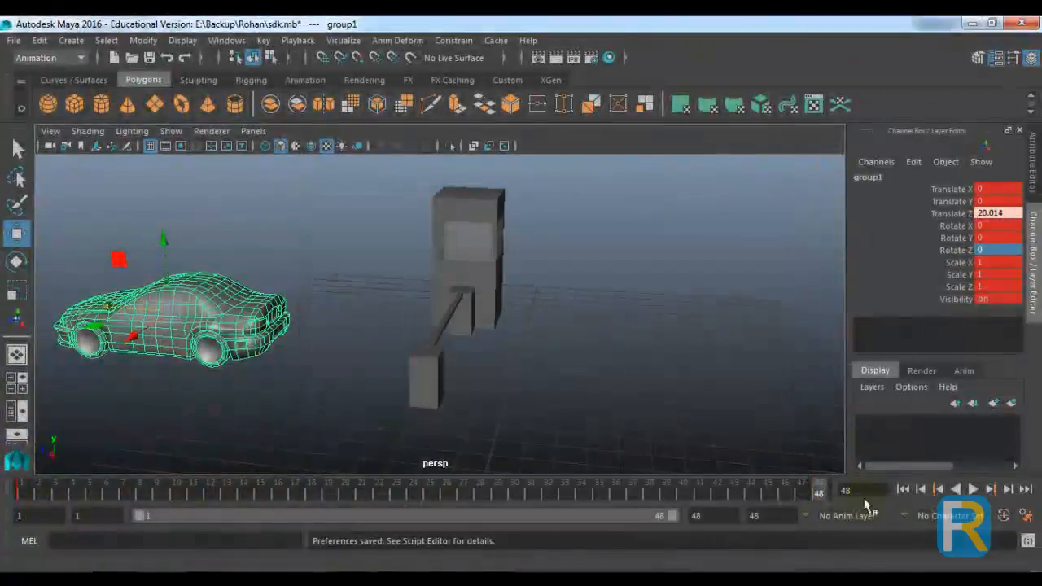
click(903, 490)
- Set the animation end time to 60 and extend the playback range to frame 60
click(754, 516)
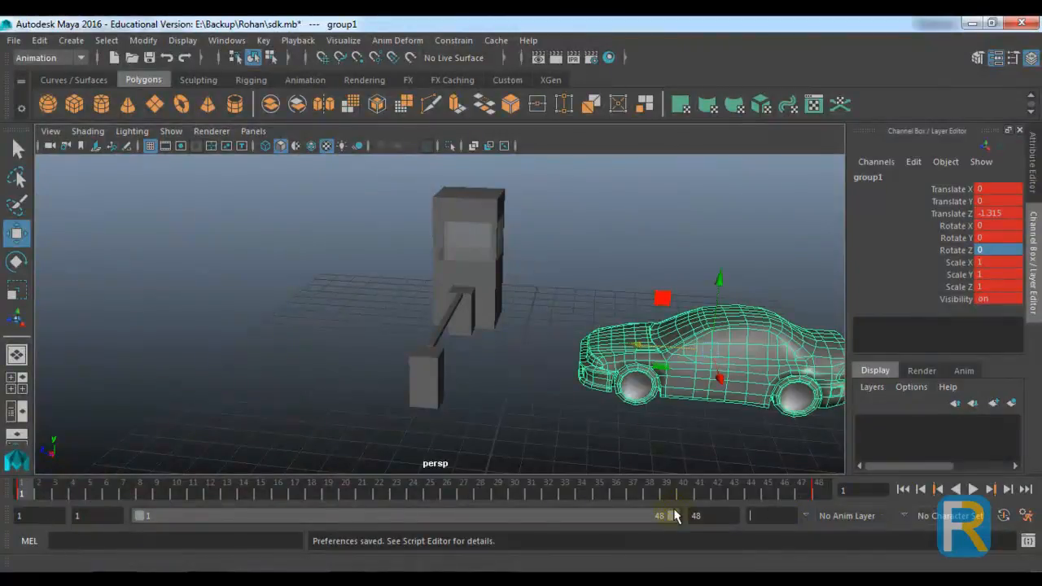
text(60)
key(Return)
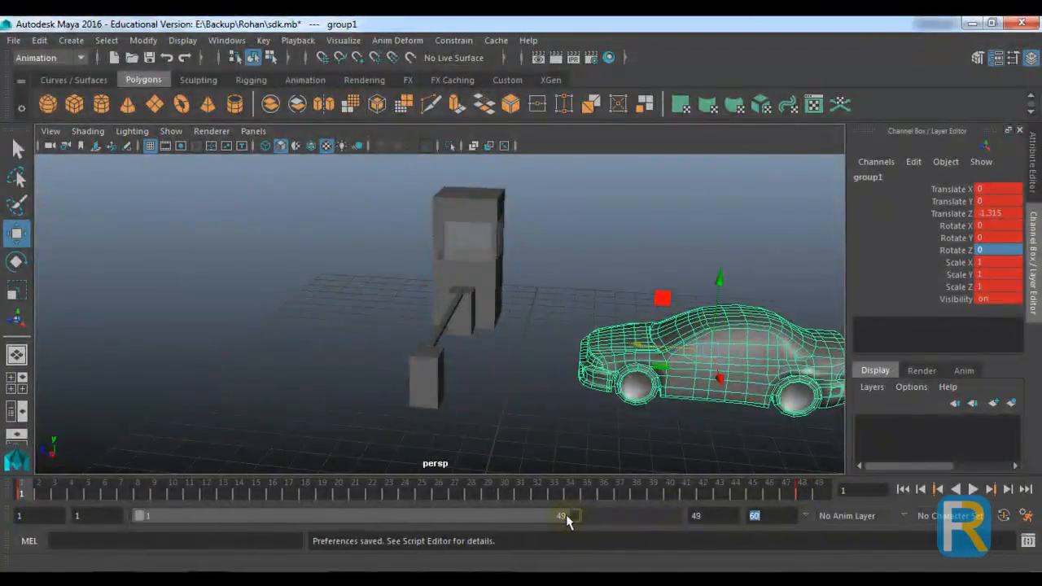
drag(570, 521, 672, 518)
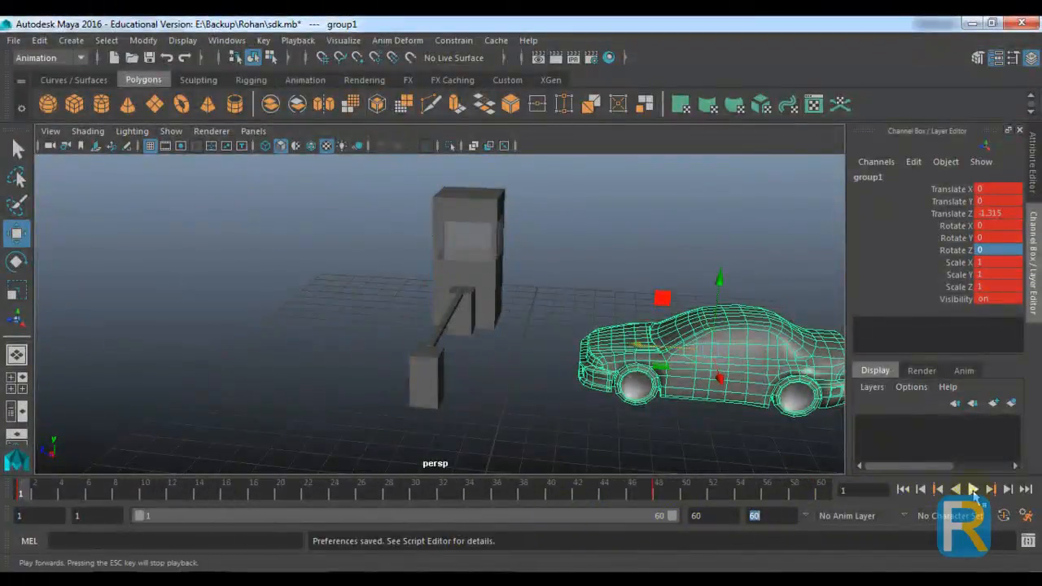
- At frame 48, move the car group past the barrier to about 19.6 along Z and key it
click(972, 489)
click(656, 493)
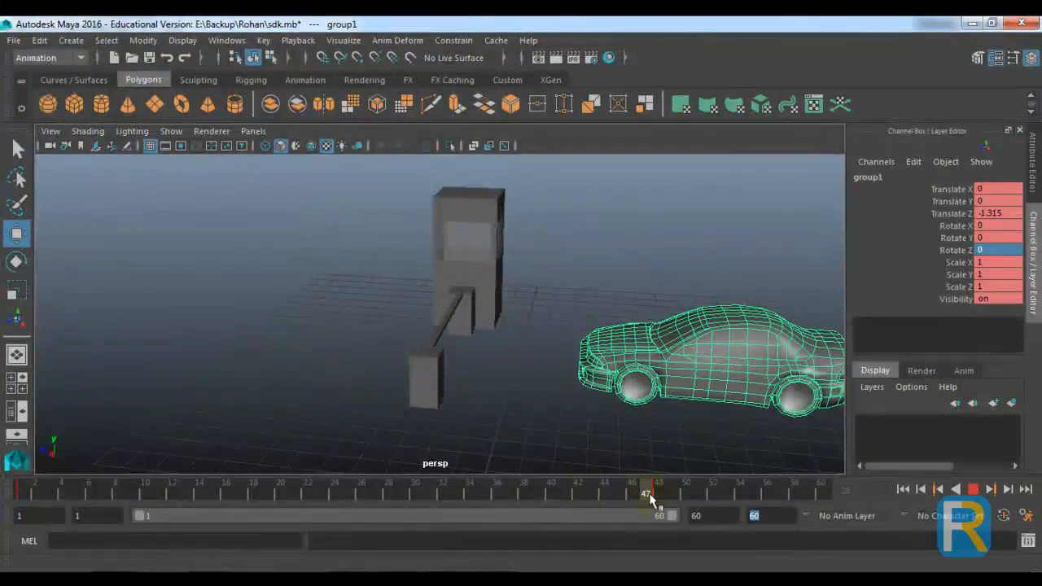
drag(641, 347, 127, 293)
key(s)
- Play the animation from the first frame to check how the barrier arm follows the car, and stop playback
drag(61, 486, 20, 488)
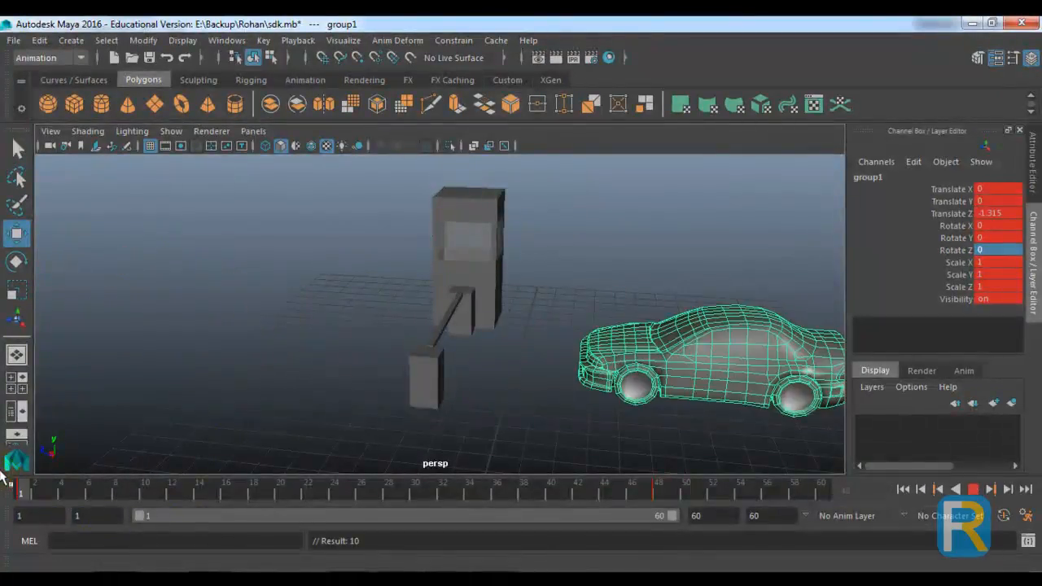
click(972, 489)
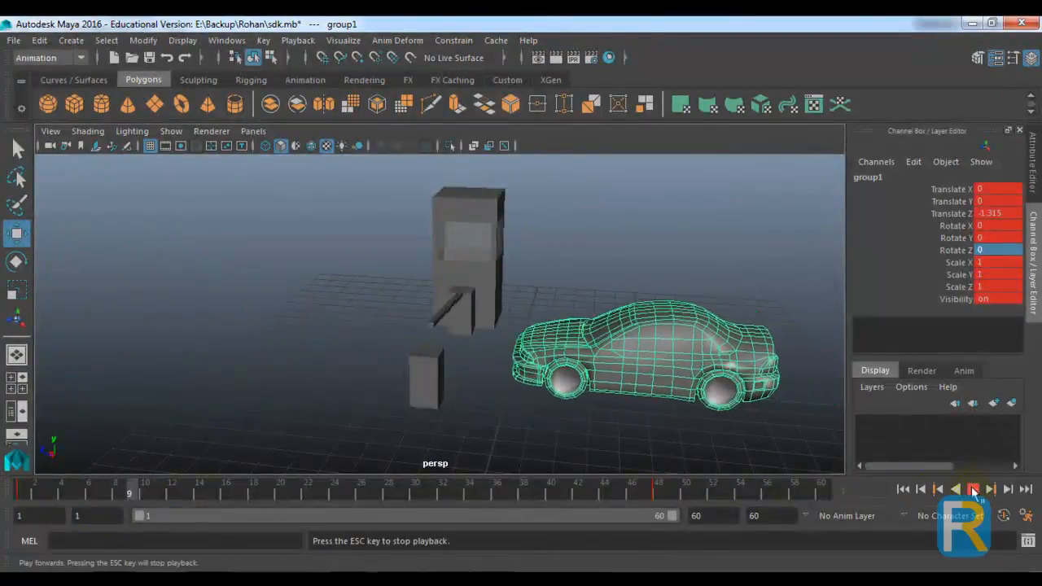
click(974, 490)
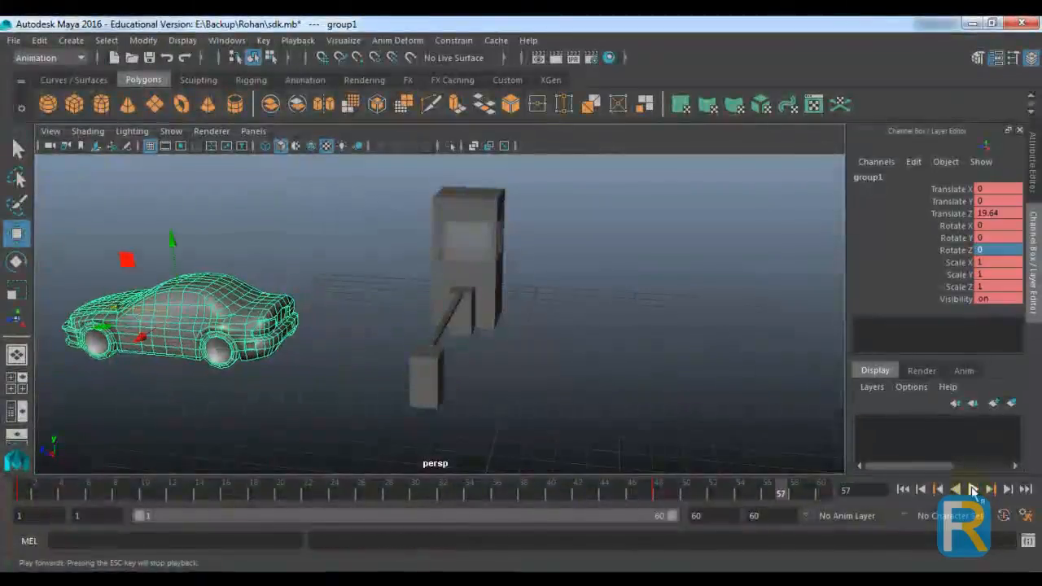
- Set the animation end time to 120 and extend the playback range to frame 120
double_click(769, 517)
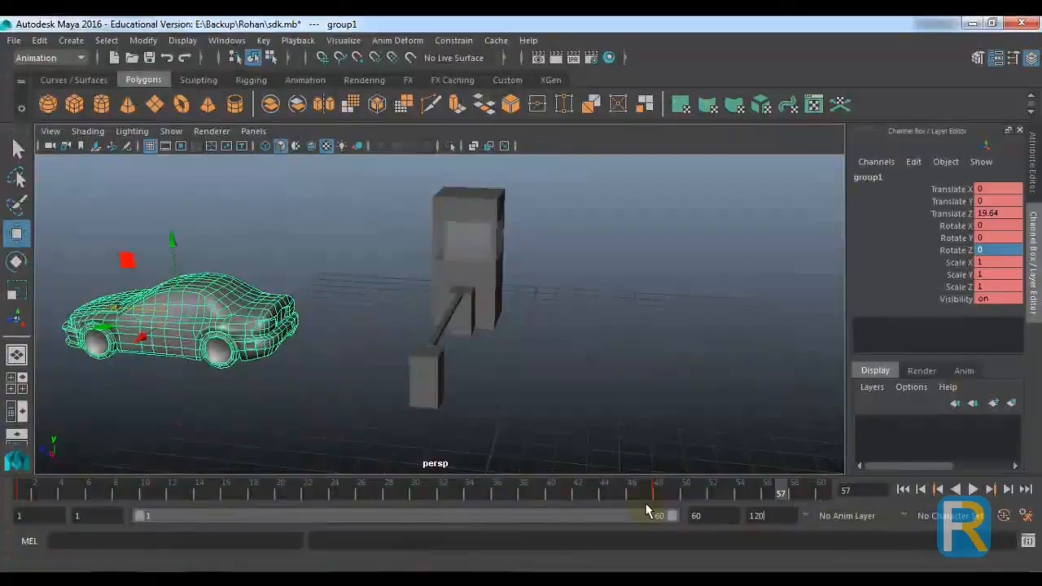
key(Return)
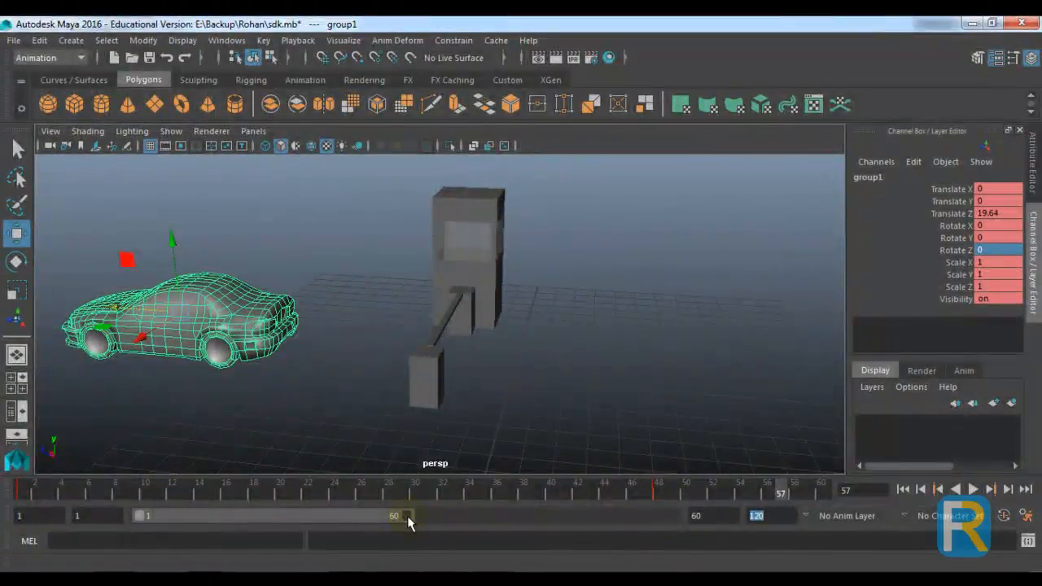
drag(408, 522, 674, 517)
- Shift the car group's key from frame 48 to about frame 75 and scrub back to the first frame
drag(419, 492, 340, 493)
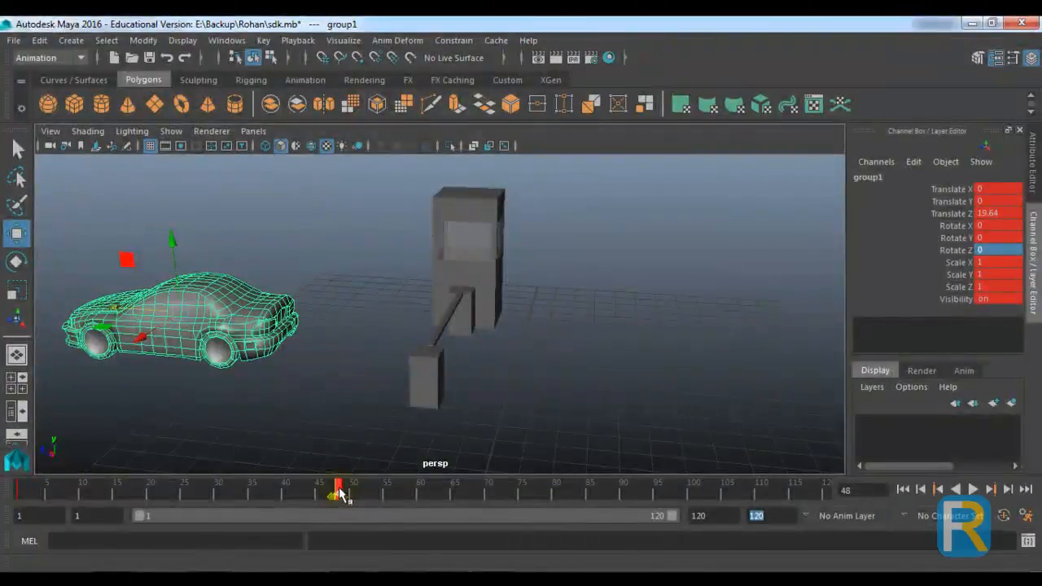
drag(339, 495, 525, 497)
drag(435, 494, 2, 467)
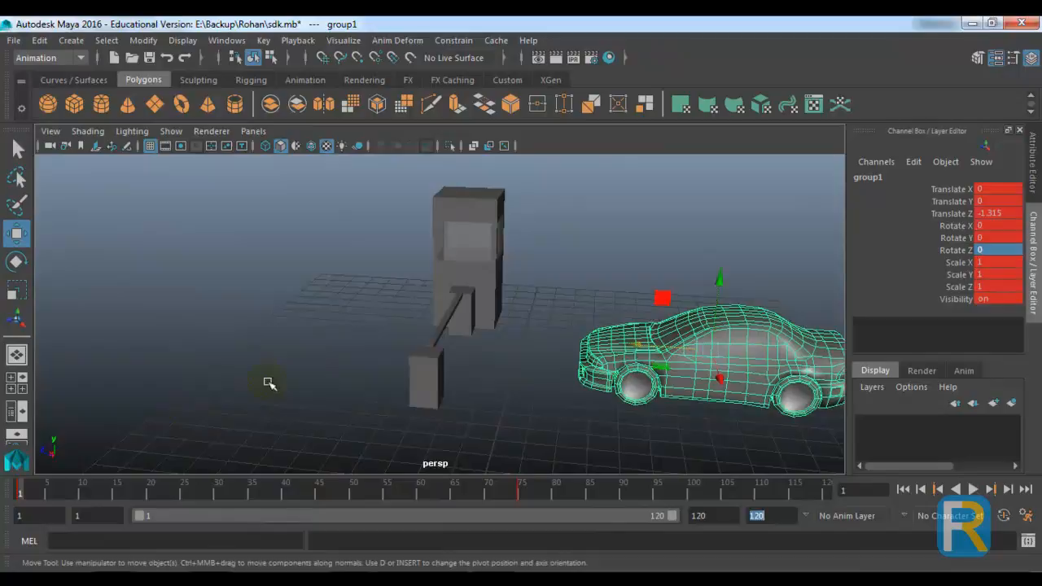
- Play the car animation to check how the barrier arm raises and lowers as the car passes, and stop playback
click(266, 381)
click(973, 489)
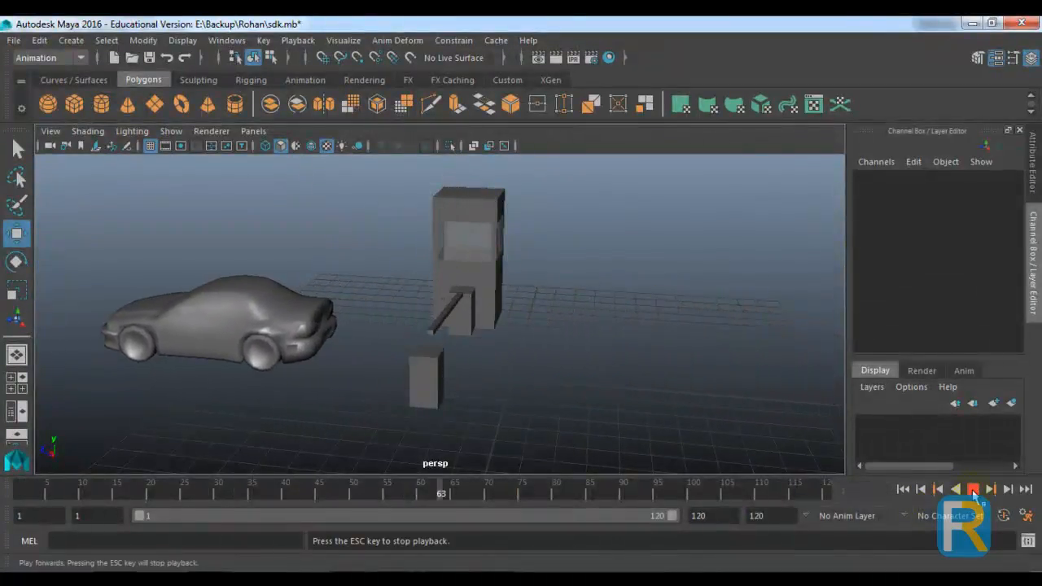
click(973, 489)
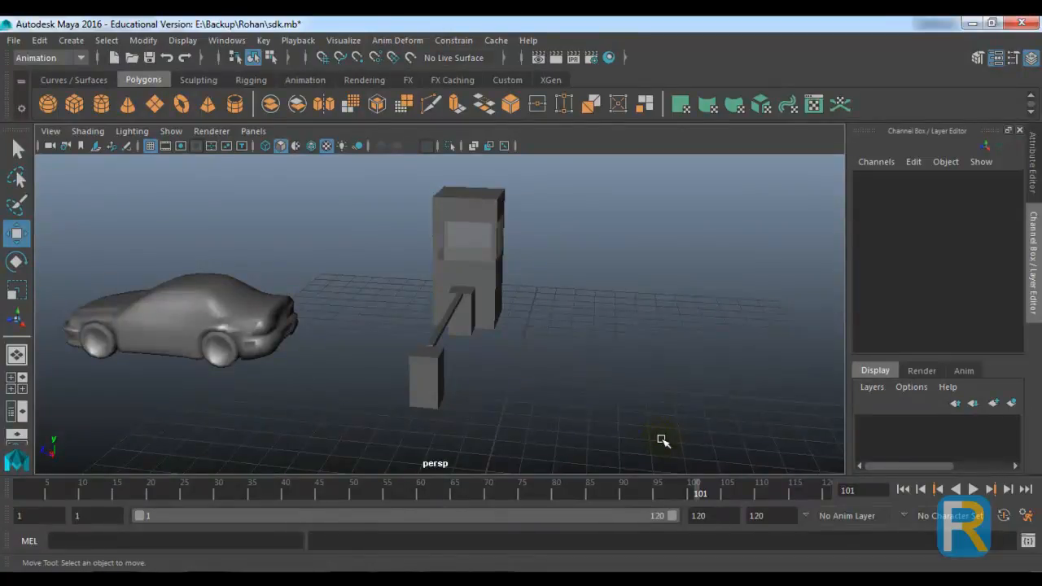
- Start a new scene without saving the changes to sdk.mb
click(119, 57)
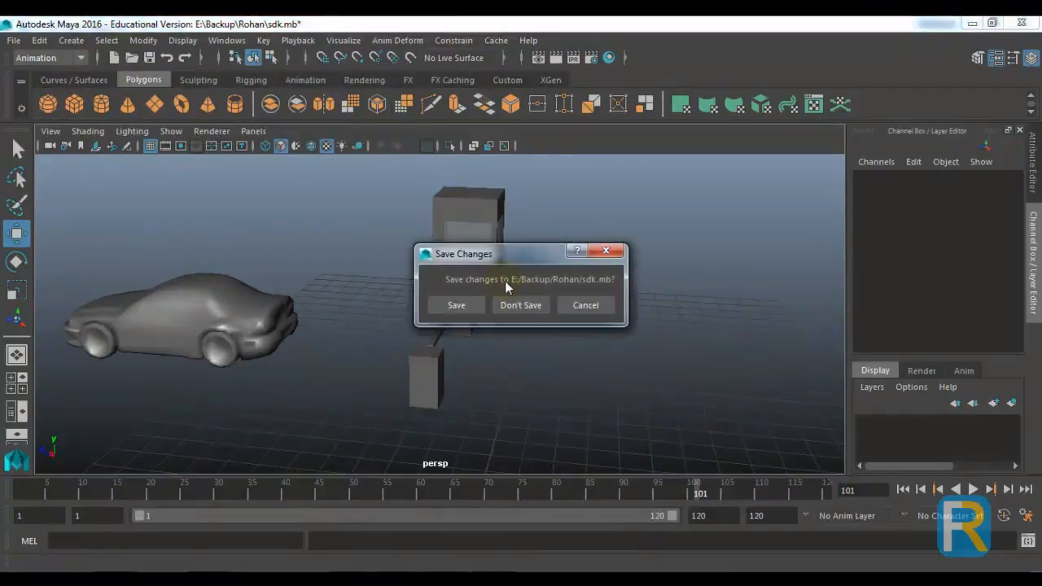
click(520, 305)
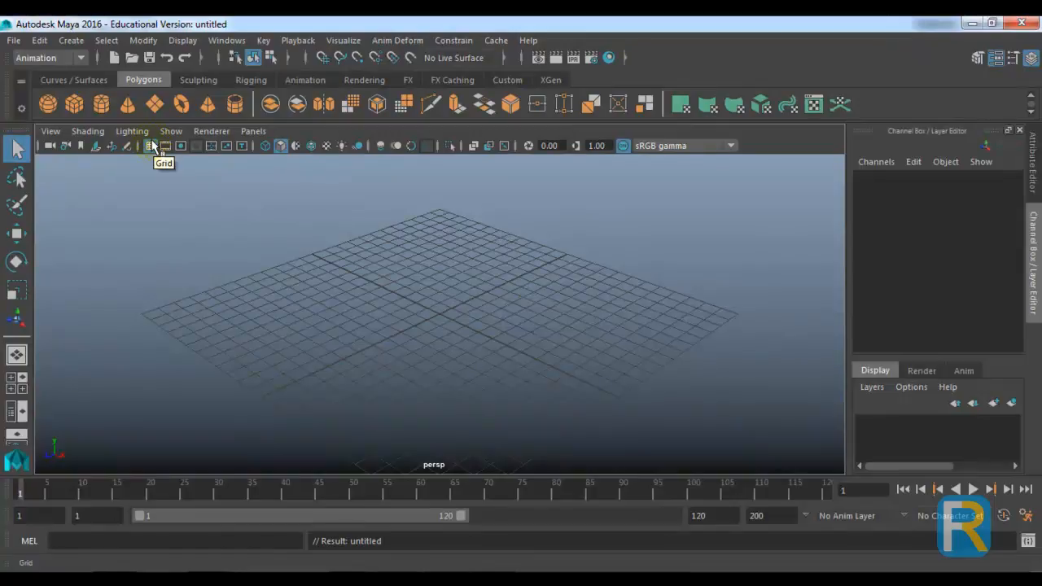
- Create a polygon cube, raise it to about 3.16 along Y, and scale it into a tall thin slat about 0.51 × 6.55 × 0.11
click(47, 104)
alt+drag(418, 292, 493, 339)
key(w)
drag(441, 239, 474, 145)
key(r)
drag(439, 178, 449, 73)
alt+drag(500, 213, 533, 217)
alt+right_drag(532, 217, 464, 220)
alt+drag(465, 221, 511, 259)
alt+right_drag(511, 259, 570, 307)
alt+middle_drag(569, 307, 574, 320)
drag(533, 275, 438, 276)
alt+drag(437, 277, 540, 316)
- Duplicate the slat with an offset of about 0.56 along X and repeat the copy to form a row of twelve slats
key(w)
key(ctrl+d)
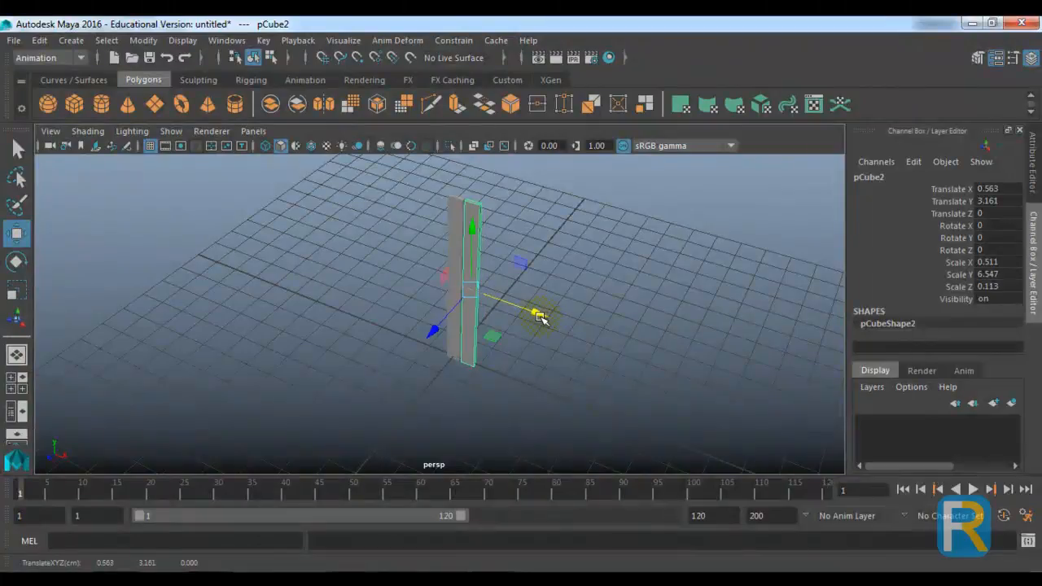
key(shift+d)
key(shift+d)
key(shift+d)
key(shift+d)
key(shift+d)
key(shift+d)
key(shift+d)
key(shift+d)
key(shift+d)
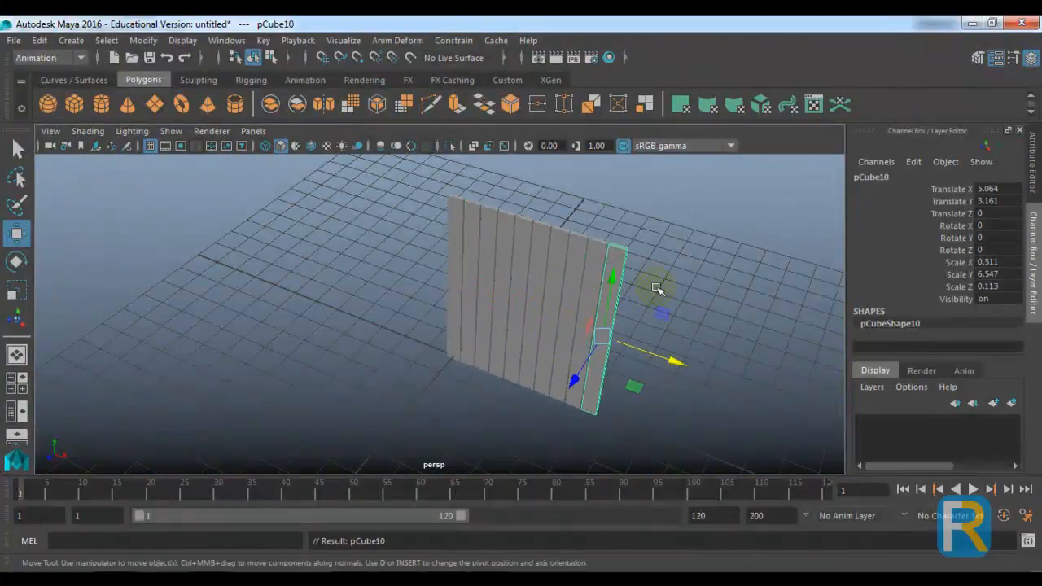
- Freeze the transformations of all the slats in the row
click(708, 291)
alt+drag(709, 290, 688, 297)
click(143, 40)
click(155, 109)
alt+drag(263, 212, 336, 282)
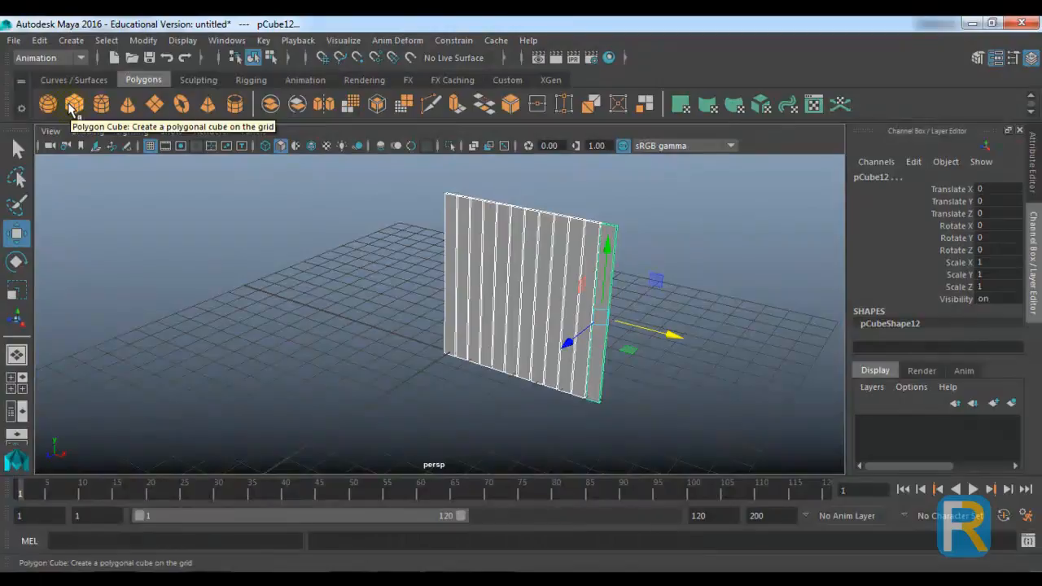
- Create a polygon cube and place it in front of the slats at about X 3.154, Y 0.507, Z 2.044
click(71, 108)
drag(409, 381, 375, 401)
drag(472, 397, 525, 404)
drag(476, 319, 485, 310)
alt+drag(537, 380, 607, 356)
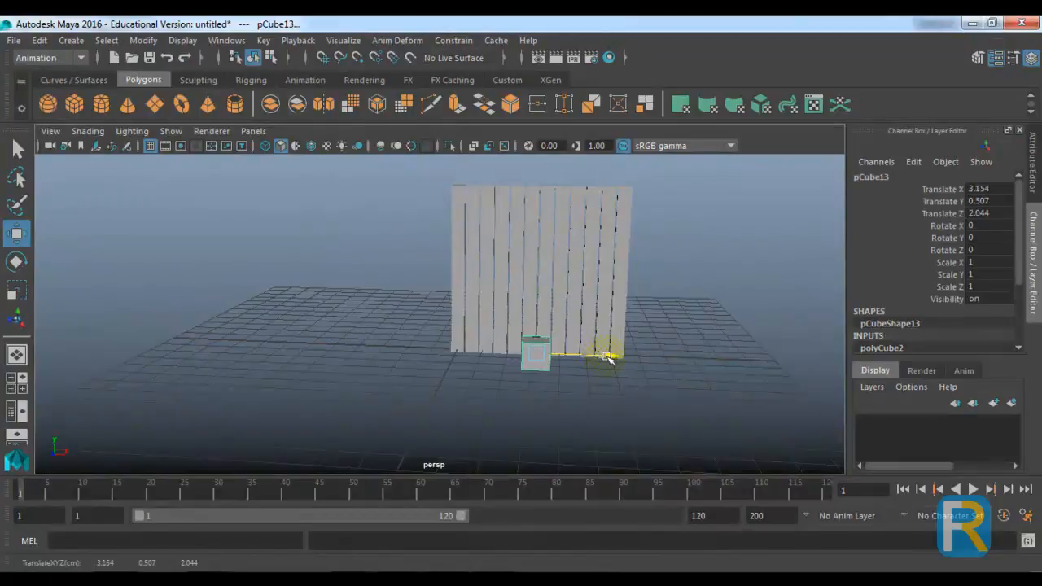
- Freeze the transformations of the small cube and deselect it
click(143, 40)
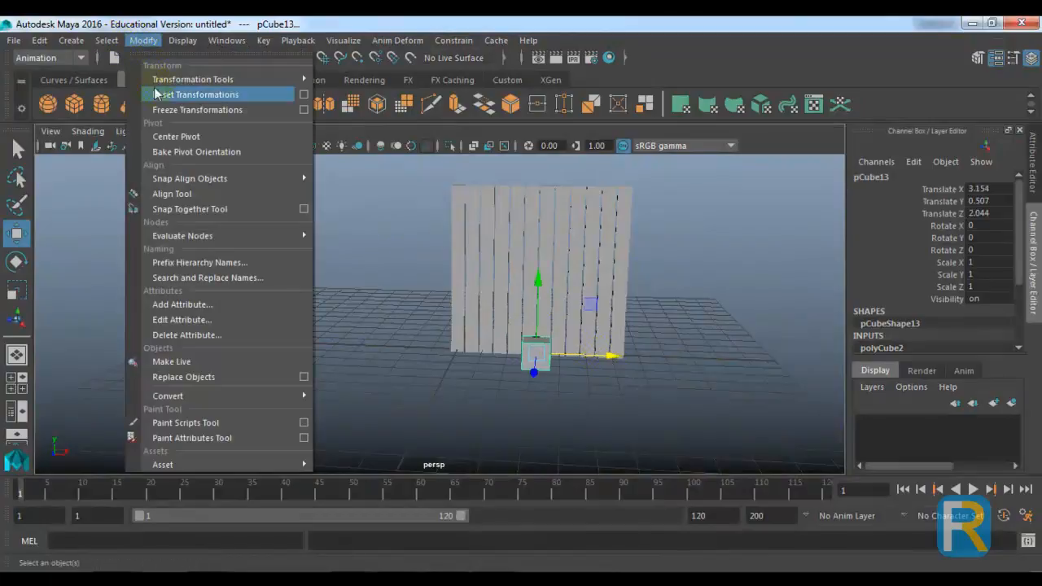
click(158, 110)
click(384, 350)
- Turn on wireframe over the shaded display in the perspective view, with the small cube selected
alt+drag(383, 350, 330, 376)
alt+right_drag(330, 376, 416, 405)
alt+middle_drag(416, 404, 461, 437)
alt+drag(461, 437, 504, 356)
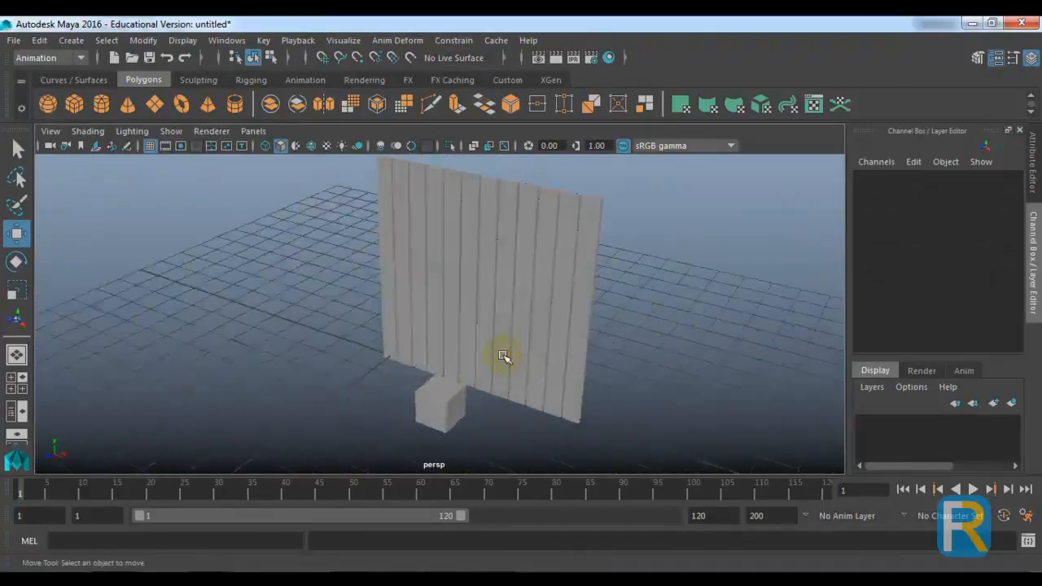
alt+right_drag(505, 356, 398, 318)
alt+middle_drag(398, 318, 393, 317)
alt+drag(391, 318, 431, 397)
click(402, 379)
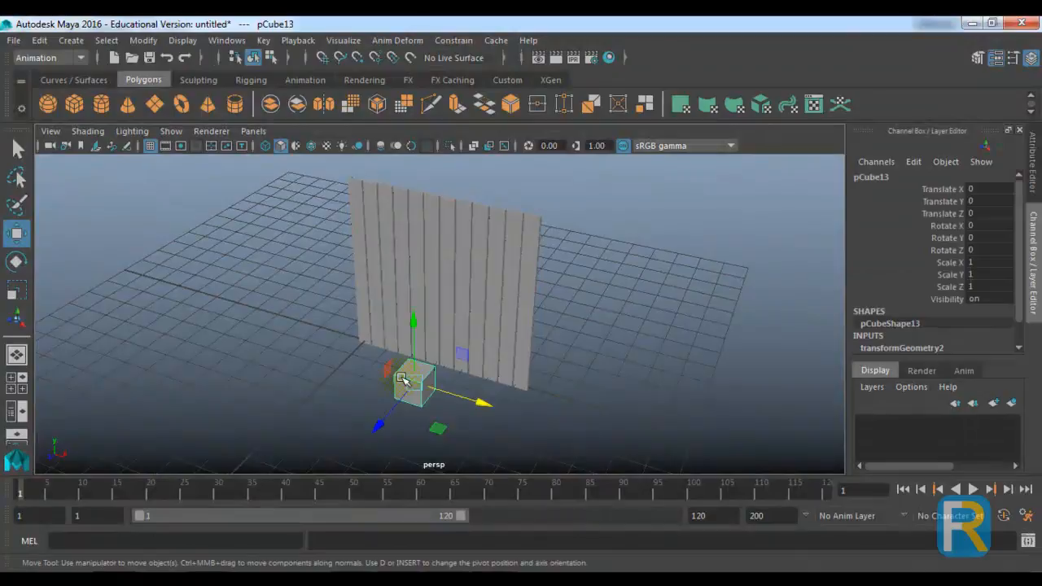
click(311, 145)
alt+drag(480, 329, 494, 333)
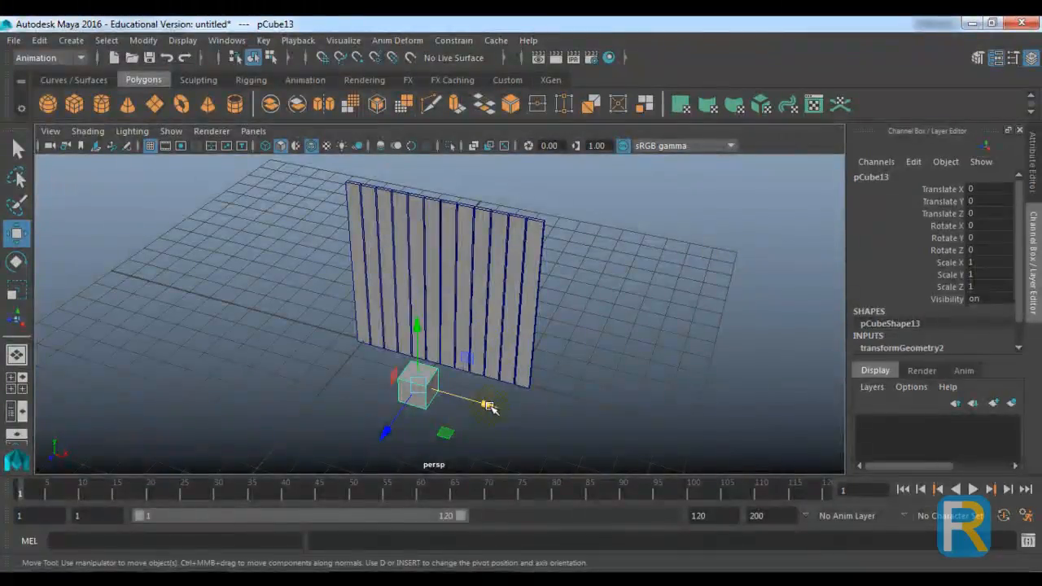
- Try moving the small cube about 3.02 along X and rotating all the slats around Y, and undo the slat rotation
drag(488, 405, 580, 430)
drag(577, 291, 295, 214)
key(e)
alt+drag(495, 342, 464, 337)
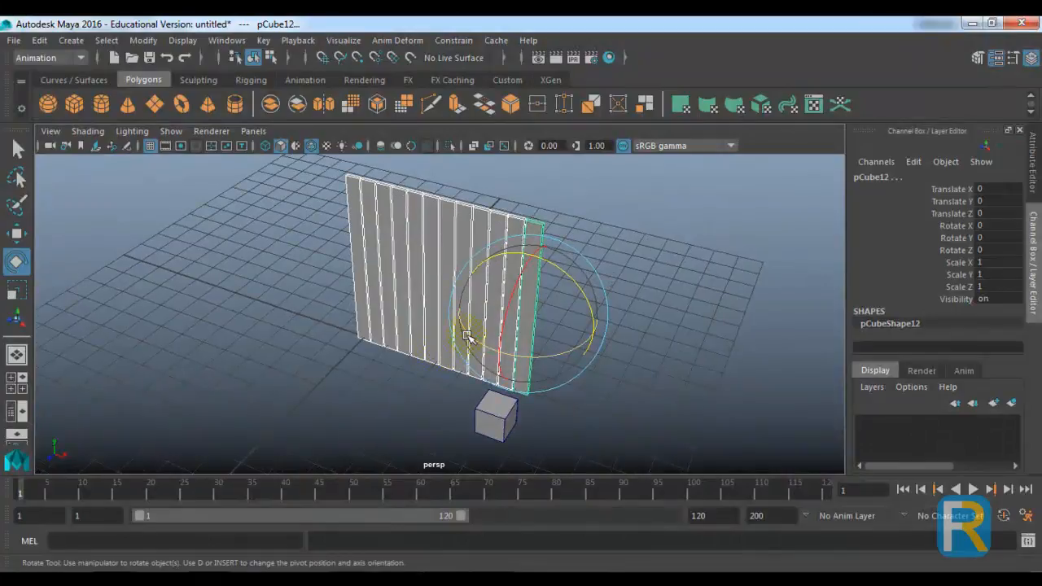
drag(467, 336, 589, 371)
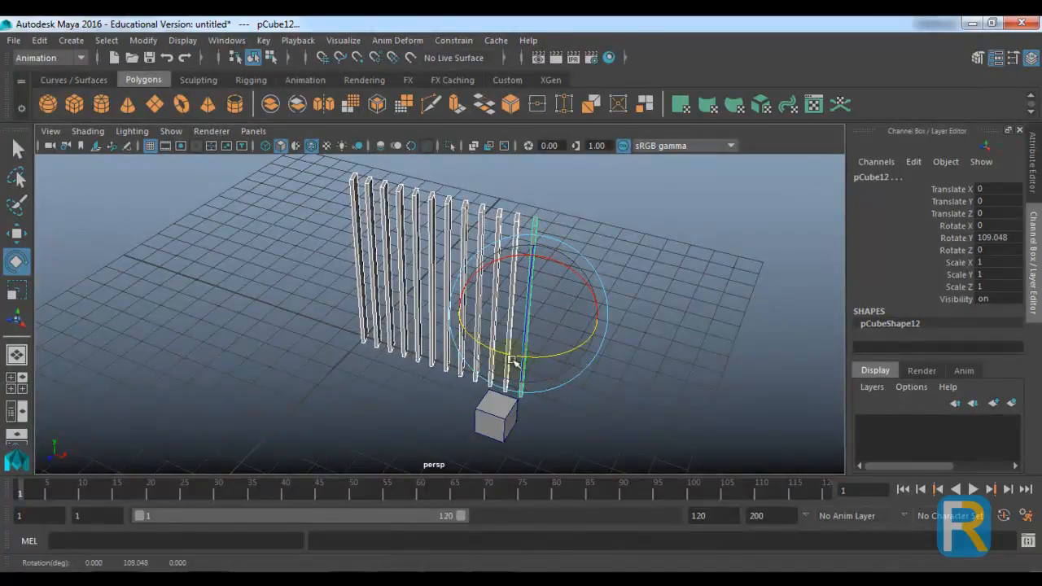
drag(482, 346, 498, 349)
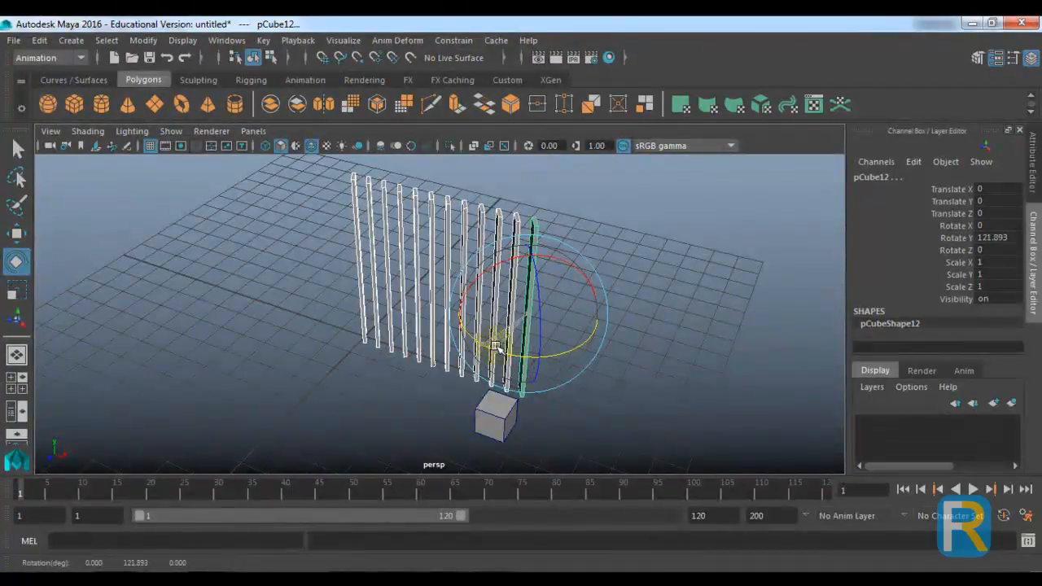
key(ctrl+z)
key(ctrl+z)
- Try moving the small cube about 7.31 back along X and rotating the slats about -106.5° around Y, and undo both
click(497, 417)
key(w)
drag(555, 437, 363, 367)
drag(357, 251, 547, 309)
key(e)
drag(561, 355, 446, 320)
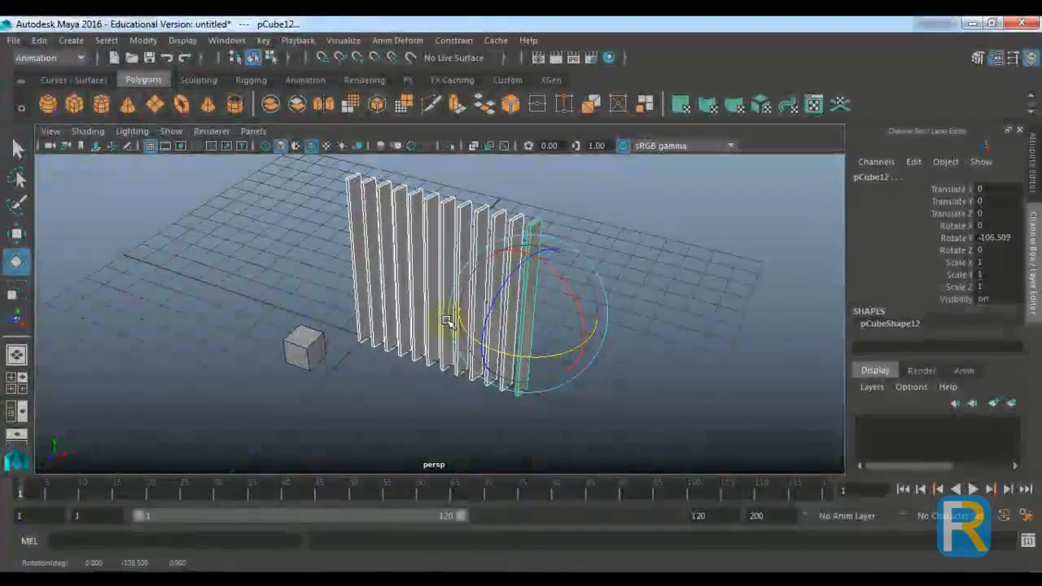
key(ctrl+z)
key(ctrl+z)
key(ctrl+z)
key(ctrl+z)
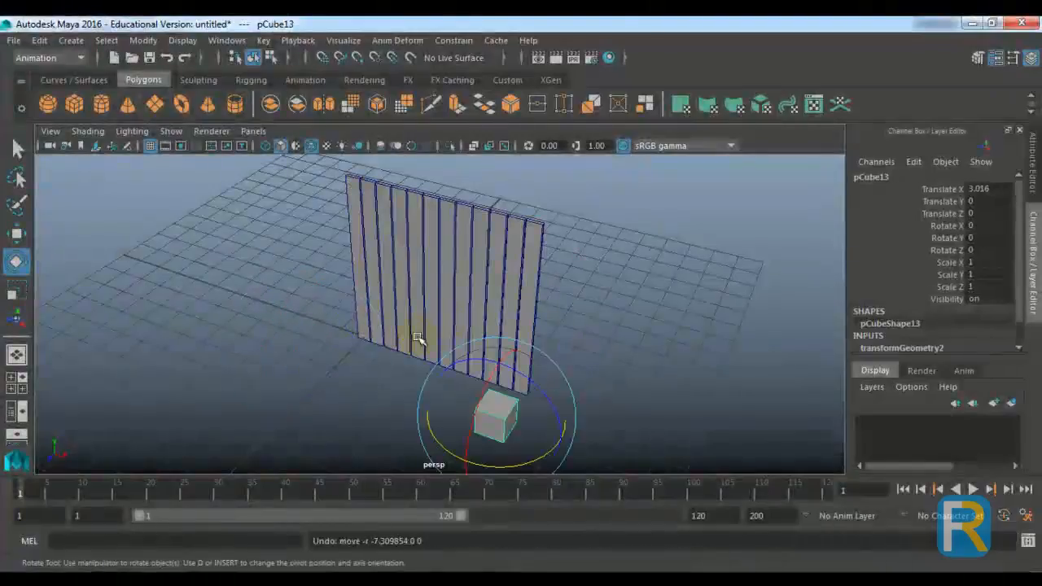
- Set the small cube's Translate X to 0 and deselect it
click(507, 427)
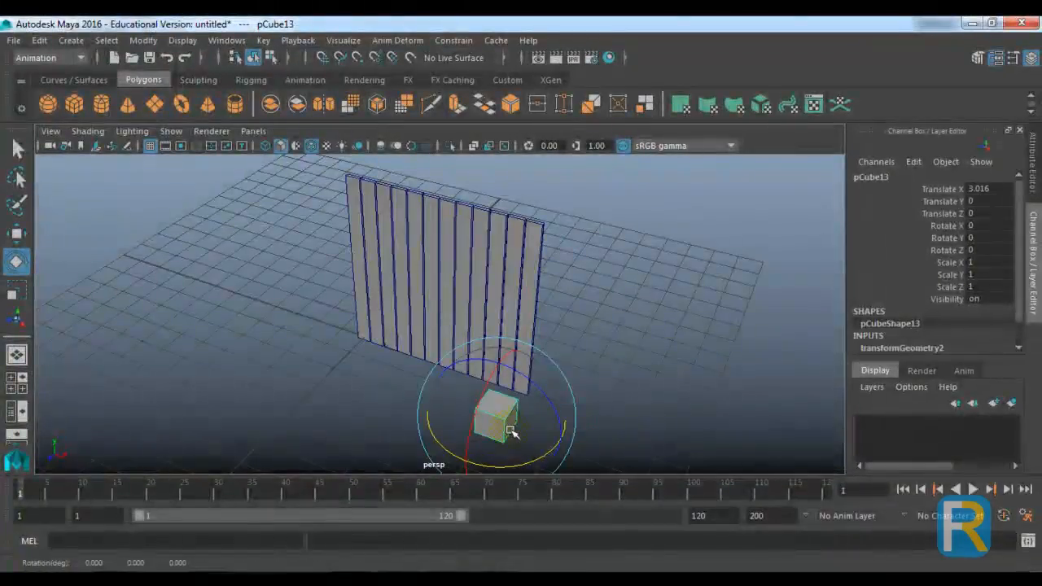
key(w)
double_click(991, 189)
key(Return)
click(674, 266)
alt+drag(674, 267, 572, 361)
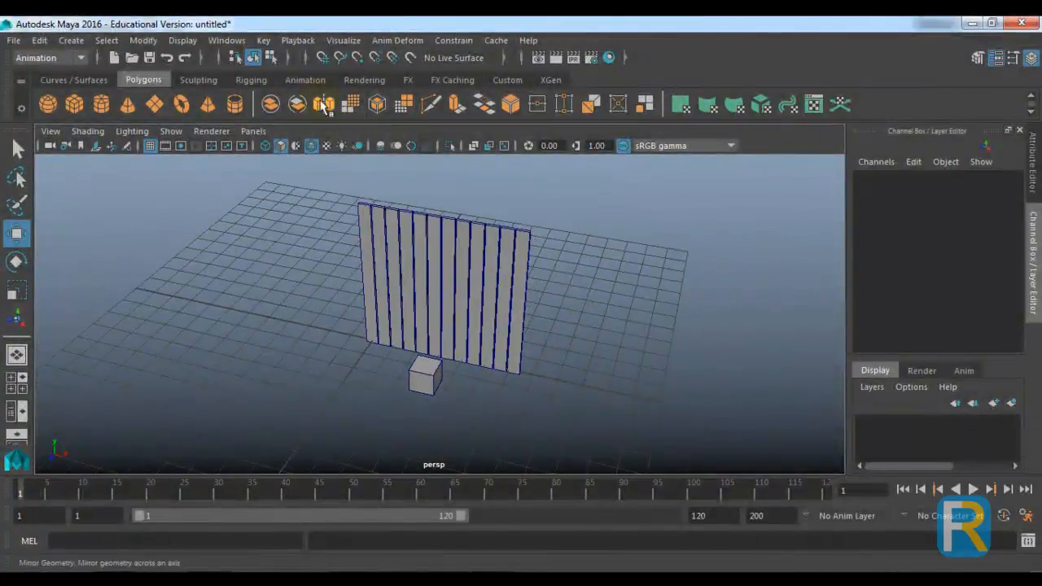
- Open the Set Driven Key setup and load the small cube as the driver
click(263, 40)
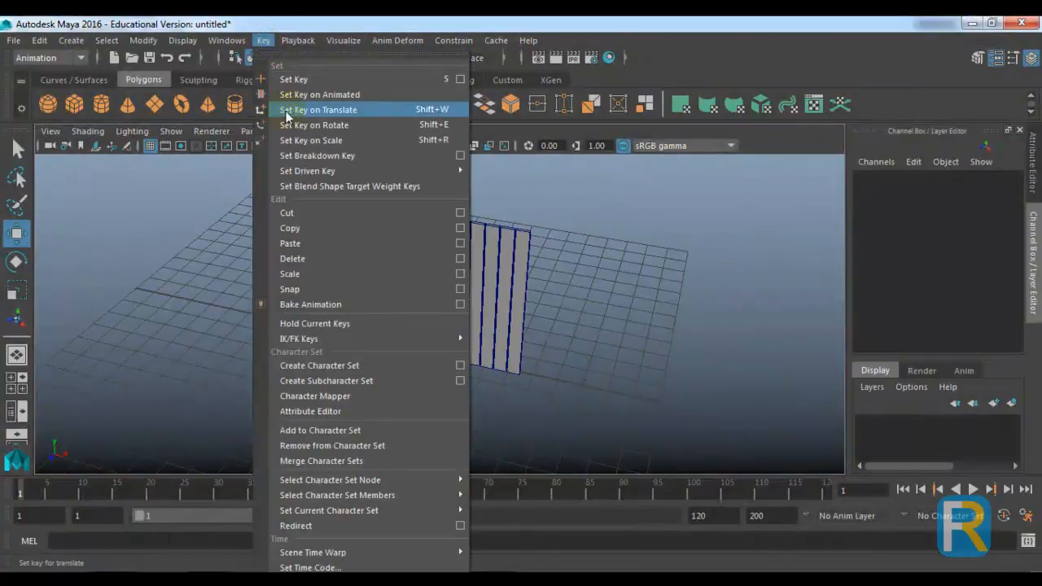
mouse_move(326, 171)
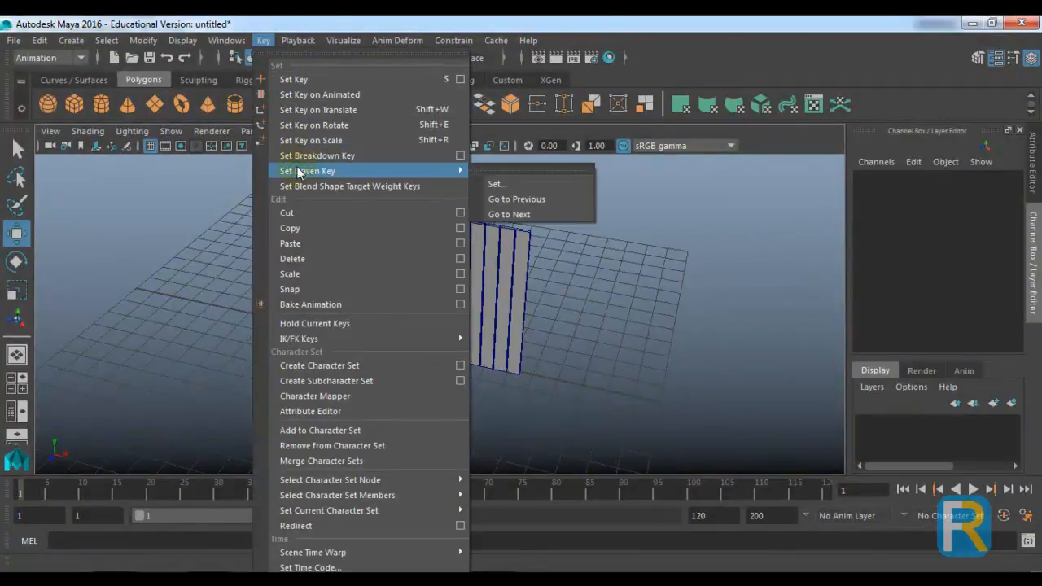
click(498, 184)
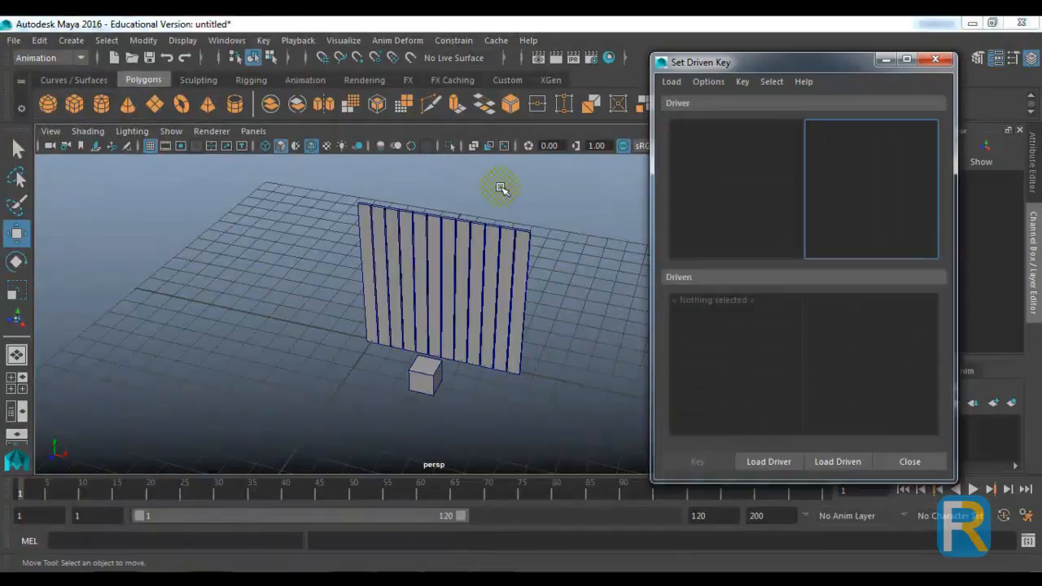
alt+drag(454, 352, 494, 404)
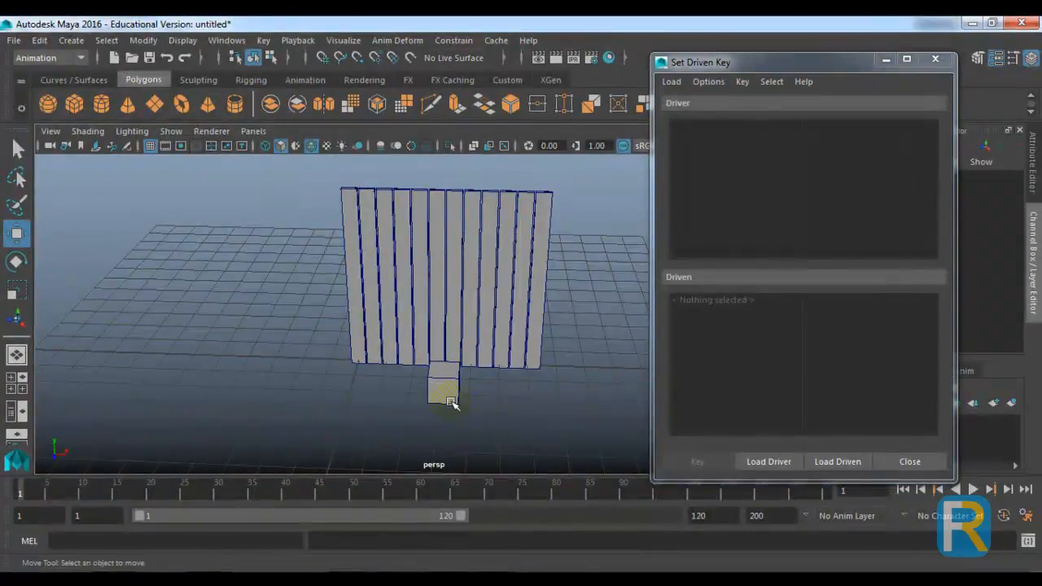
click(453, 403)
alt+right_drag(489, 412, 495, 419)
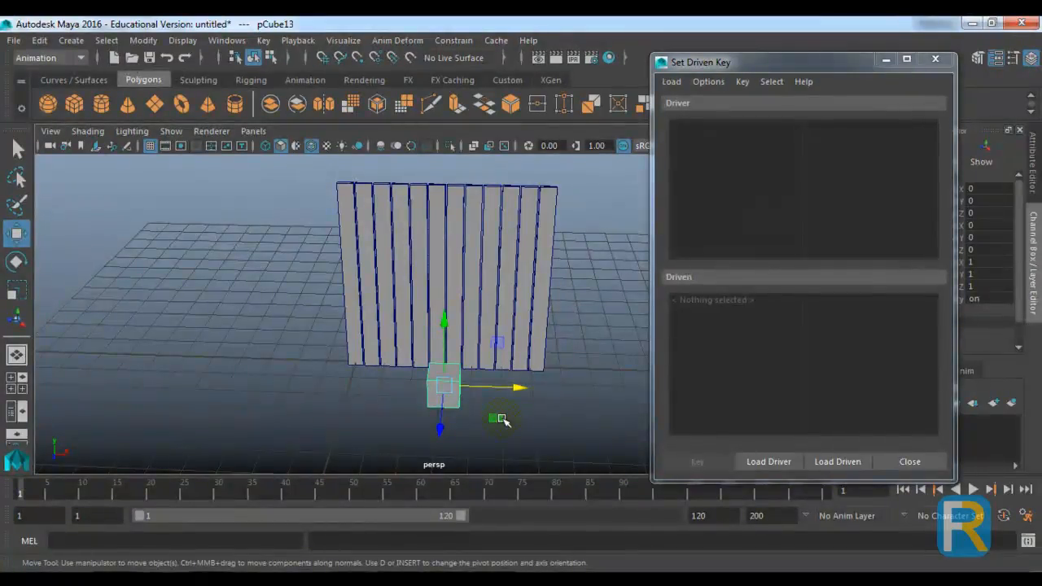
click(759, 462)
- Load the twelve slats as driven objects, highlight them all, and close the Set Driven Key setup
alt+drag(558, 437, 461, 380)
drag(316, 203, 633, 265)
alt+drag(588, 325, 521, 334)
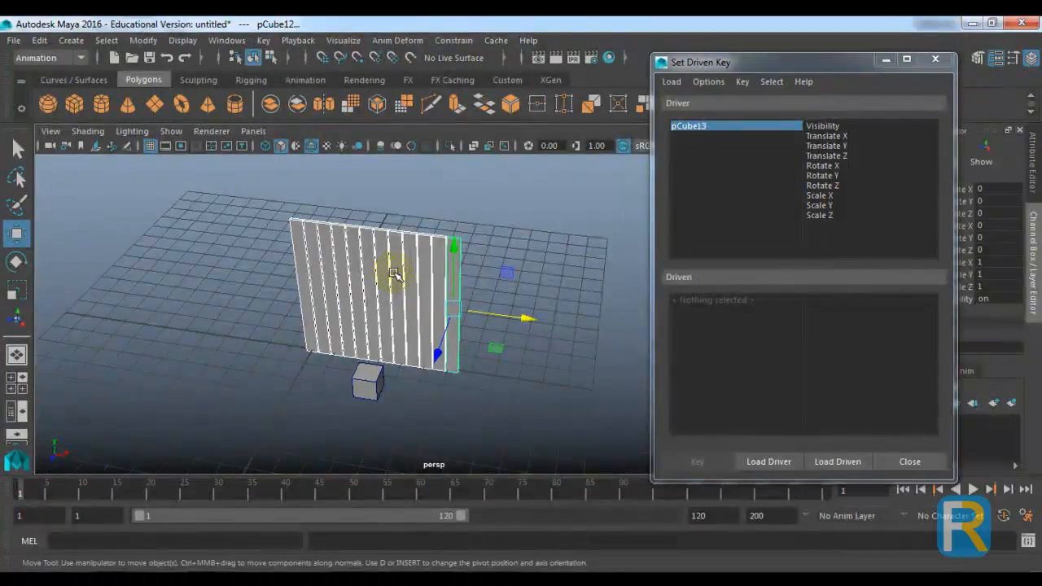
click(838, 461)
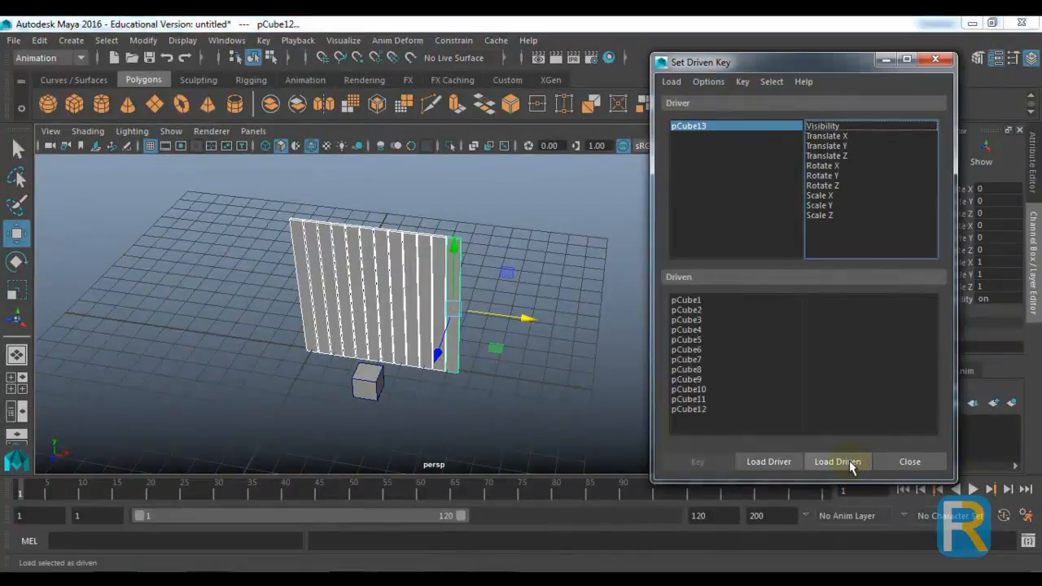
drag(699, 302, 693, 413)
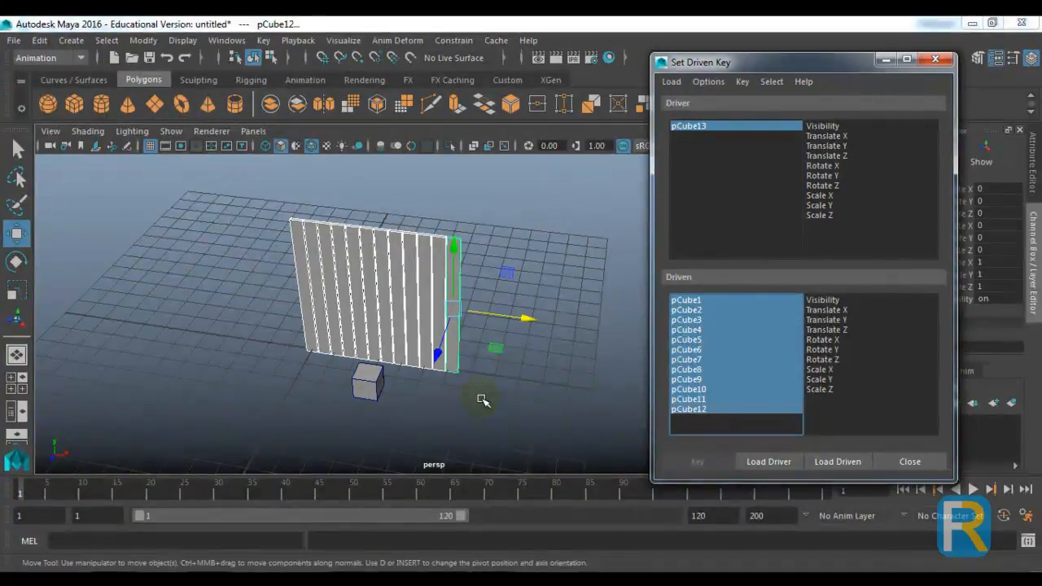
click(504, 422)
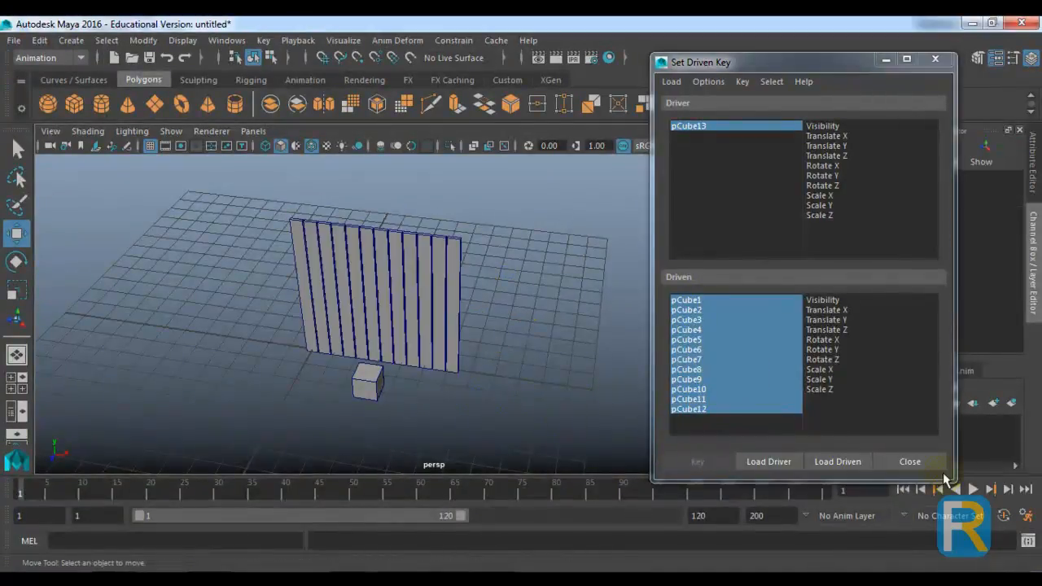
click(922, 464)
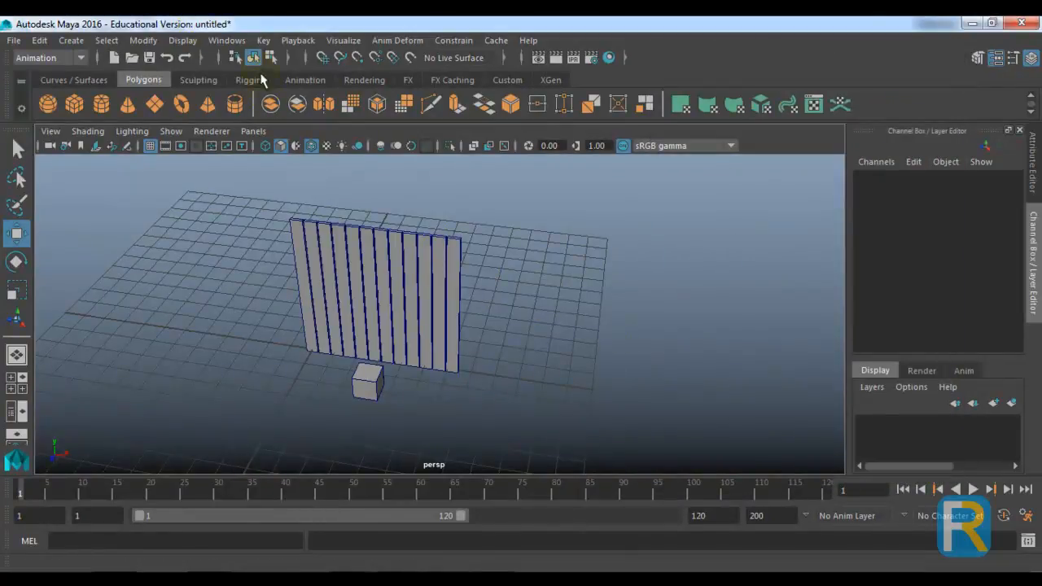
- Reopen the Set Driven Key setup and load the small cube in front of the slats as the driver
click(262, 40)
mouse_move(328, 170)
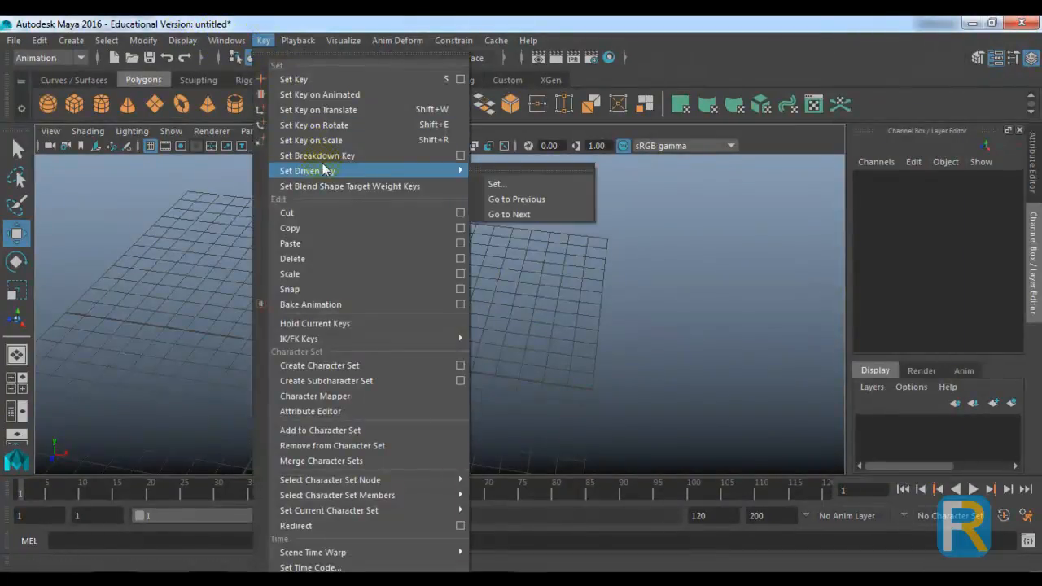
click(524, 181)
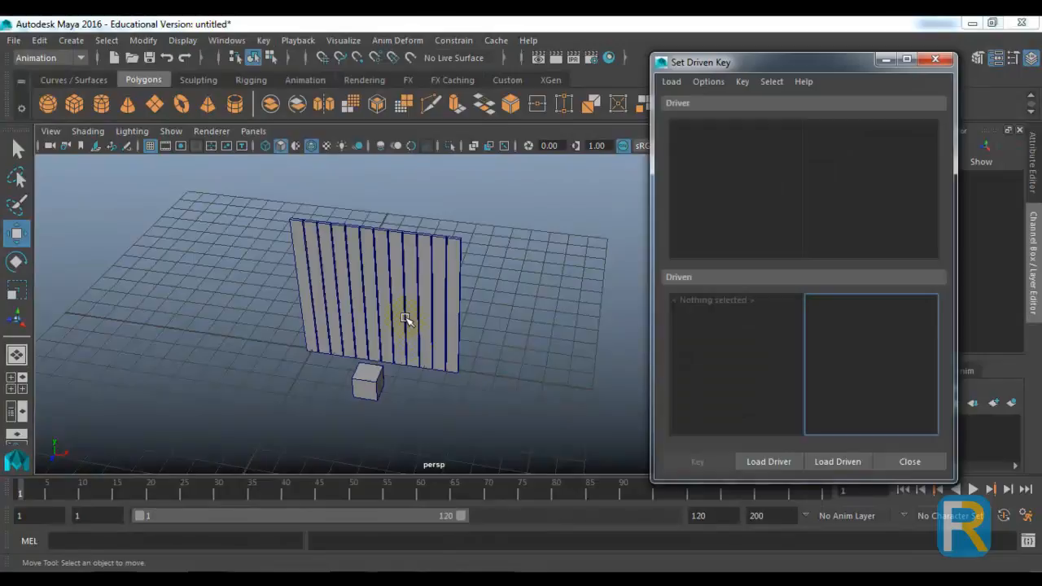
click(366, 381)
click(767, 461)
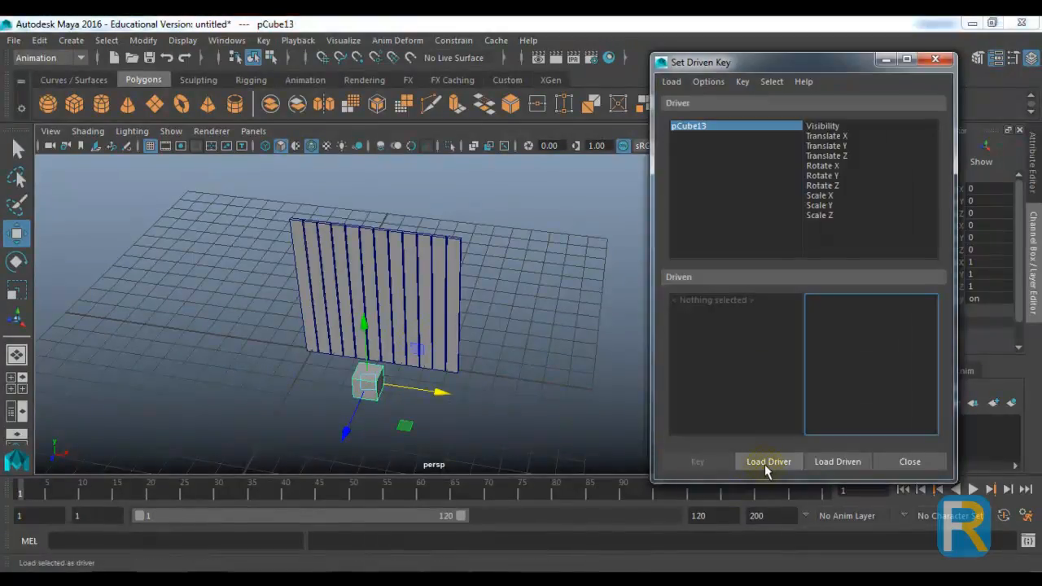
- Load all the slats as driven objects and select pCube1 through pCube12 among them
drag(266, 226, 539, 287)
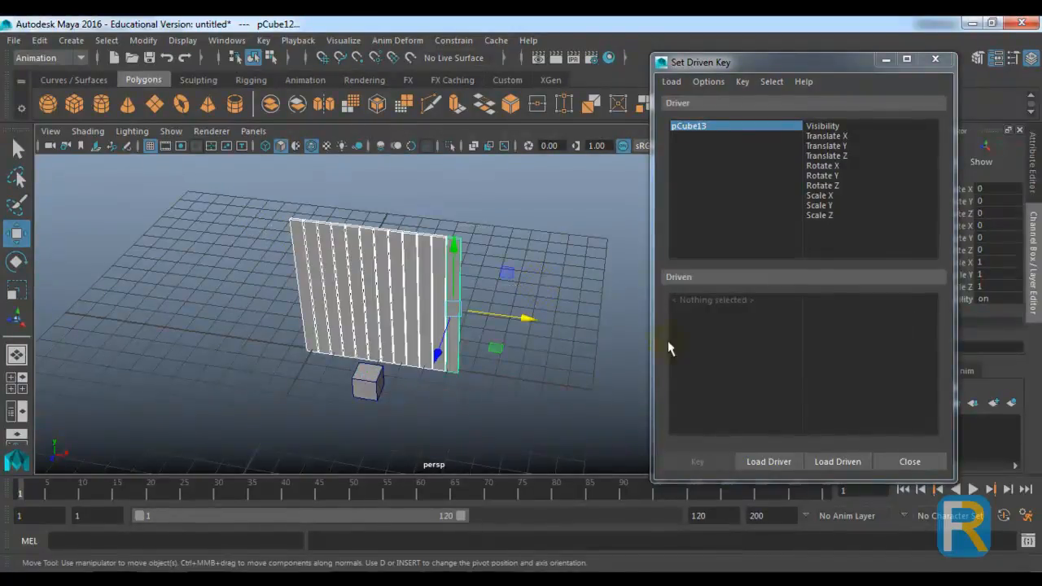
click(831, 461)
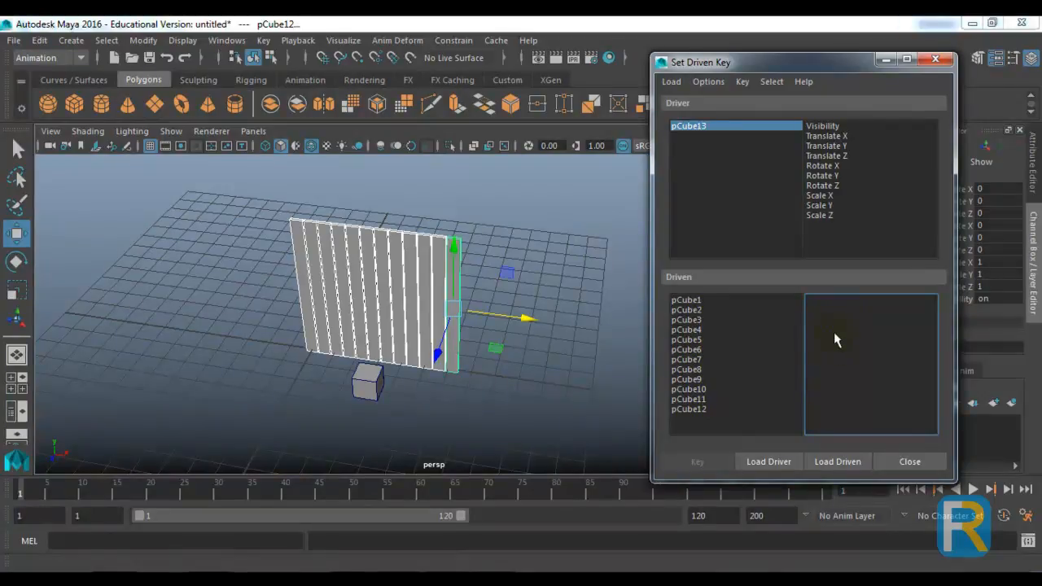
drag(712, 301, 688, 421)
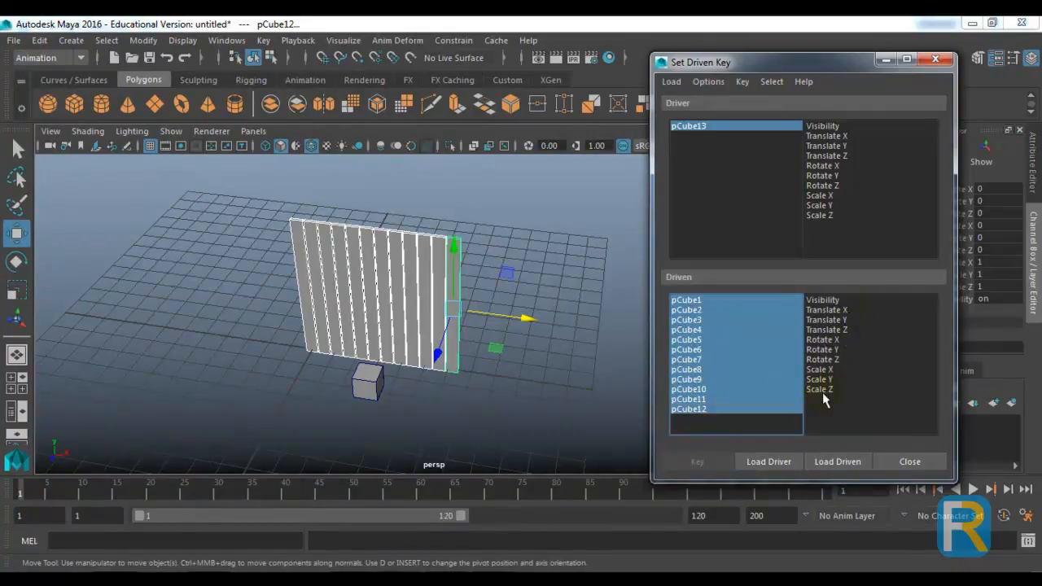
- Key the Rotate Y of all twelve slats against pCube13's Translate X at the starting position
click(734, 126)
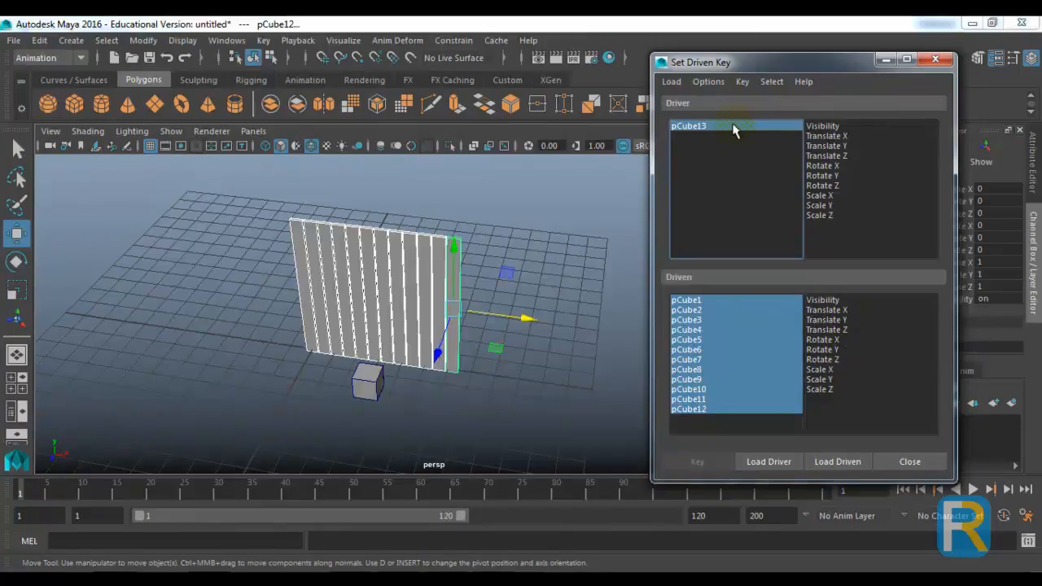
click(827, 136)
drag(735, 303, 785, 401)
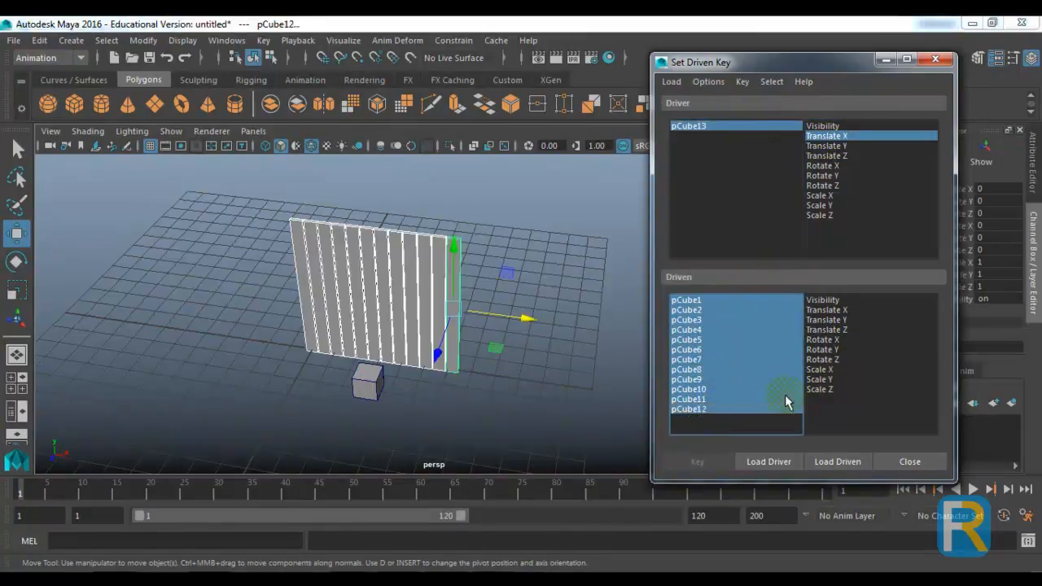
click(822, 350)
click(697, 464)
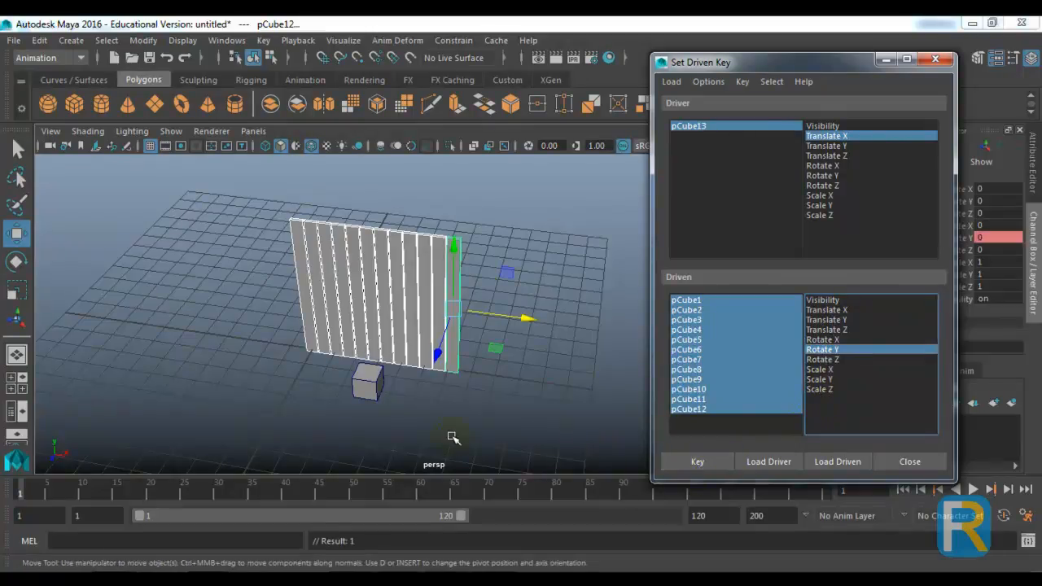
- Set a second driven key with the small cube at about 3.13 in Translate X and all slats rotated to about 119 degrees in Y
click(367, 393)
drag(440, 394, 520, 411)
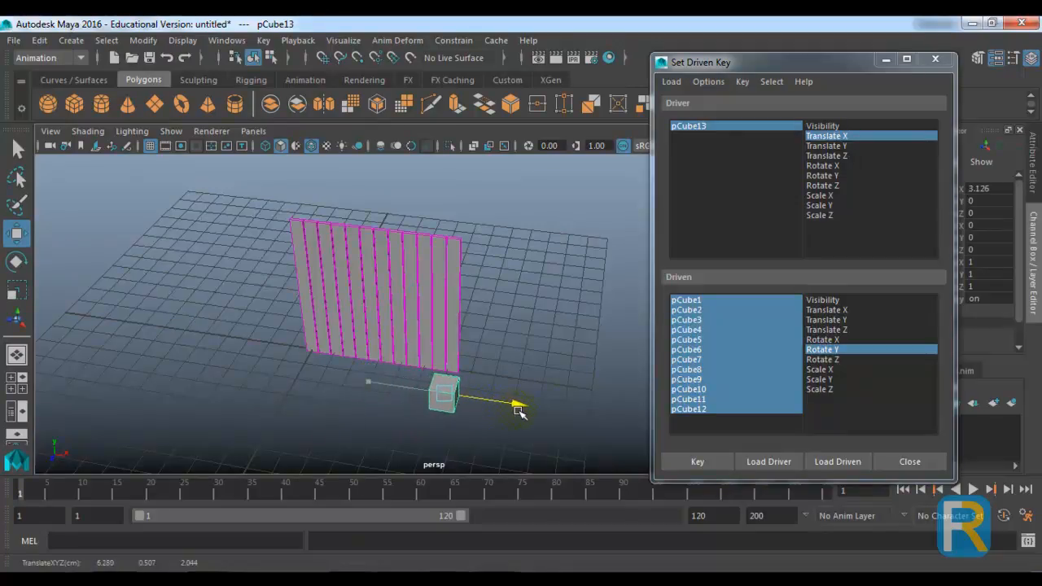
drag(569, 313, 134, 216)
middle_drag(595, 229, 595, 229)
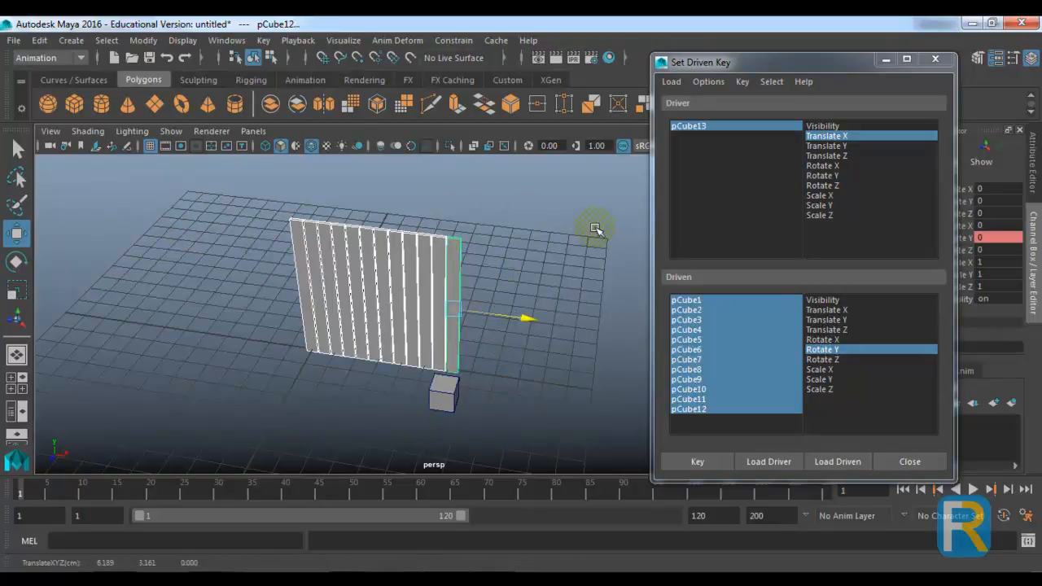
click(771, 62)
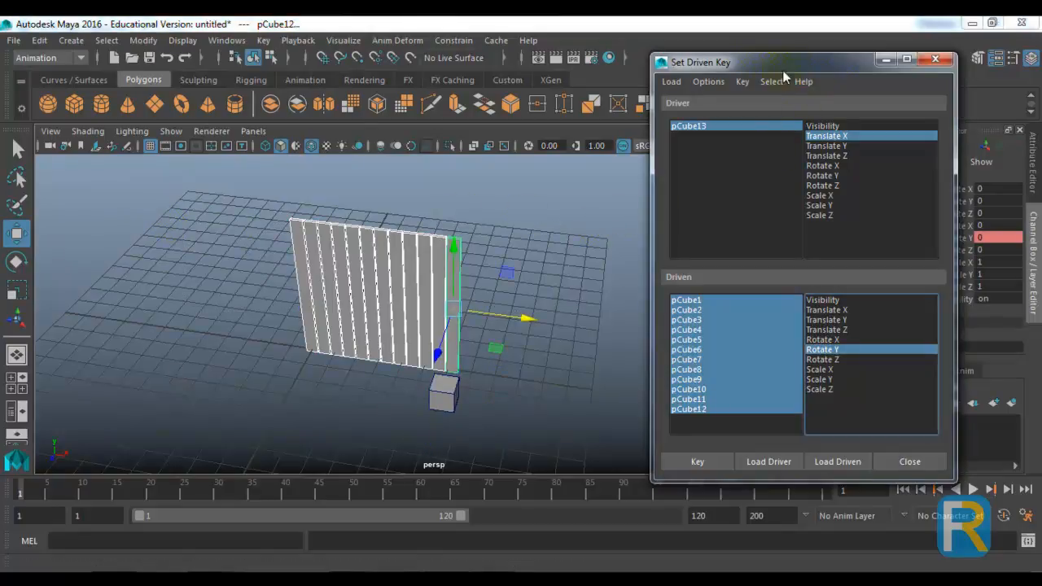
drag(783, 70, 691, 50)
click(948, 238)
key(e)
middle_drag(246, 373, 498, 400)
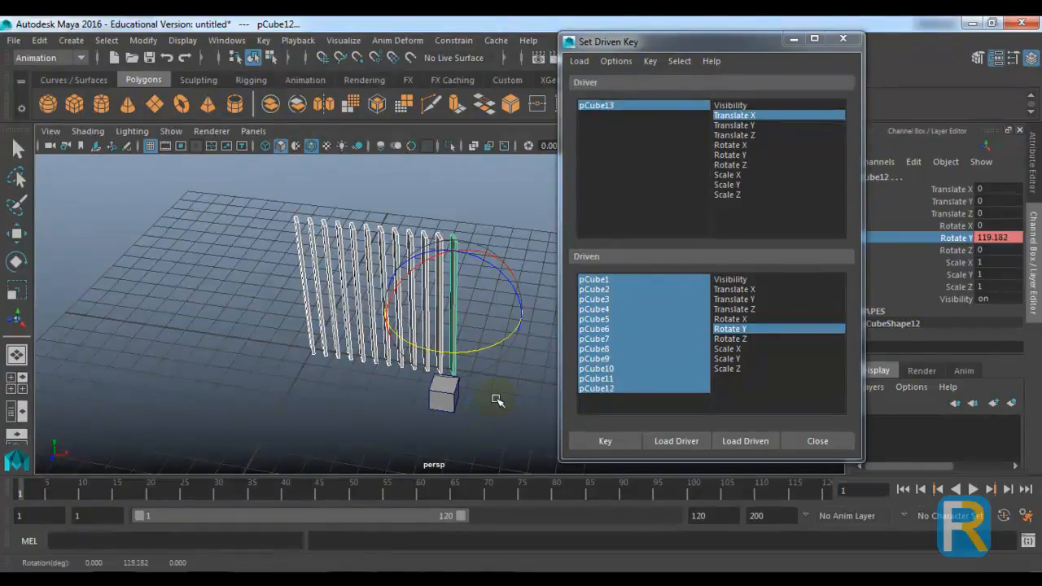
click(593, 444)
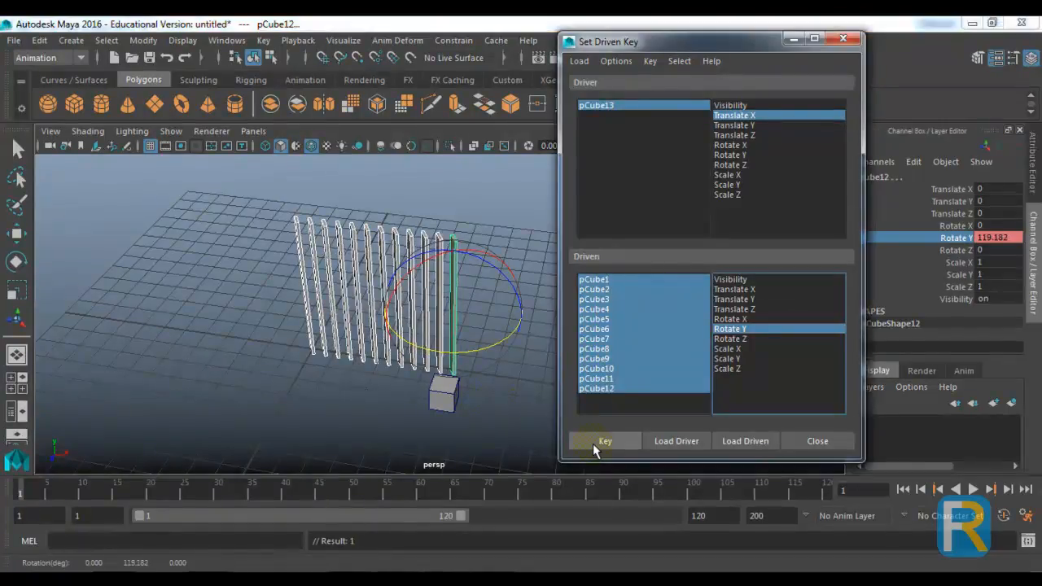
- Set a third driven key with the cube at about -4.09 in Translate X and slats at about -129 degrees in Y, closing the setup
click(638, 105)
key(w)
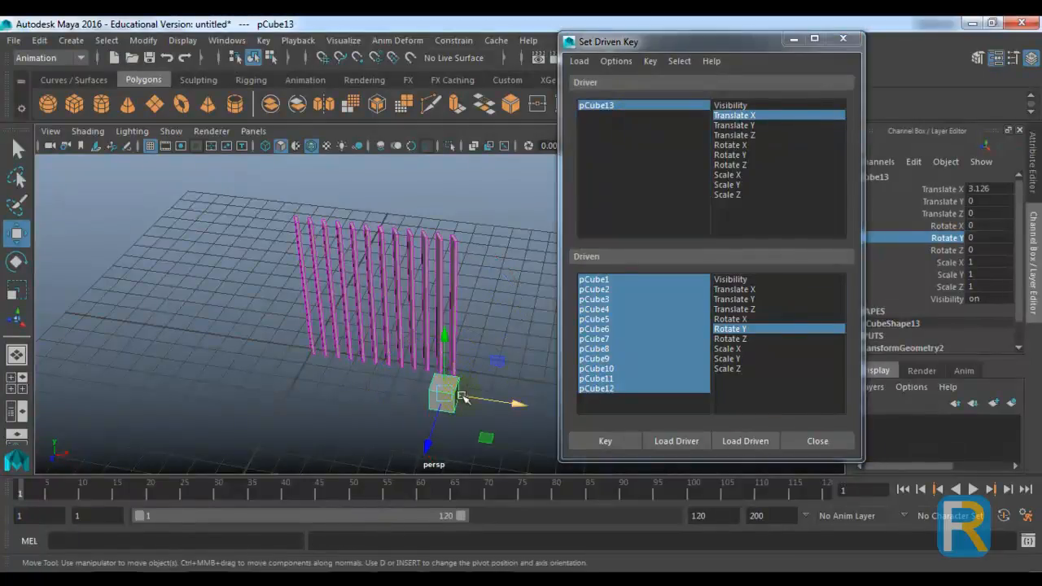
drag(513, 406, 339, 370)
click(302, 214)
drag(277, 191, 542, 303)
key(e)
middle_drag(458, 365, 188, 302)
click(607, 441)
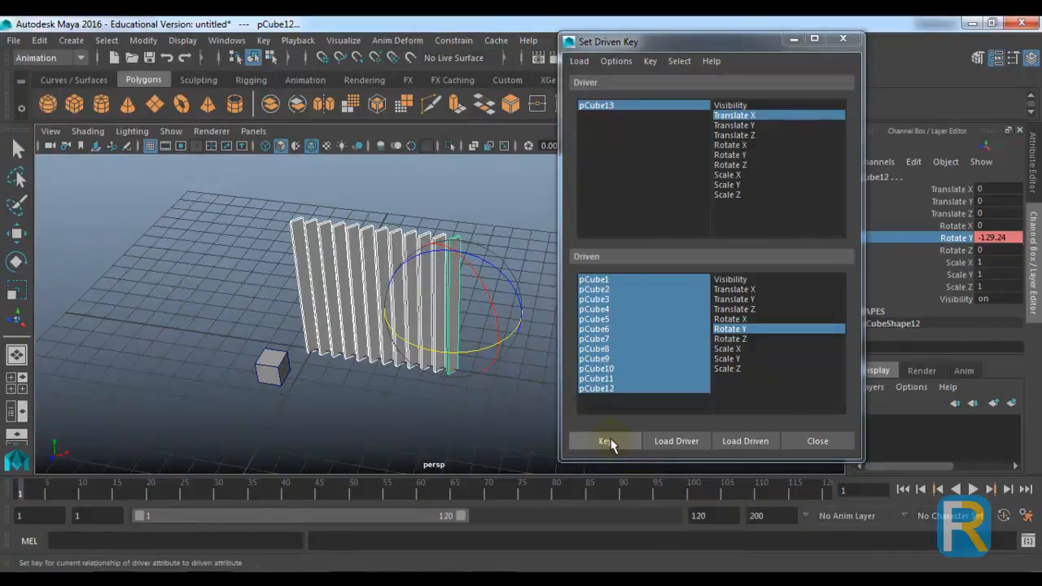
click(801, 446)
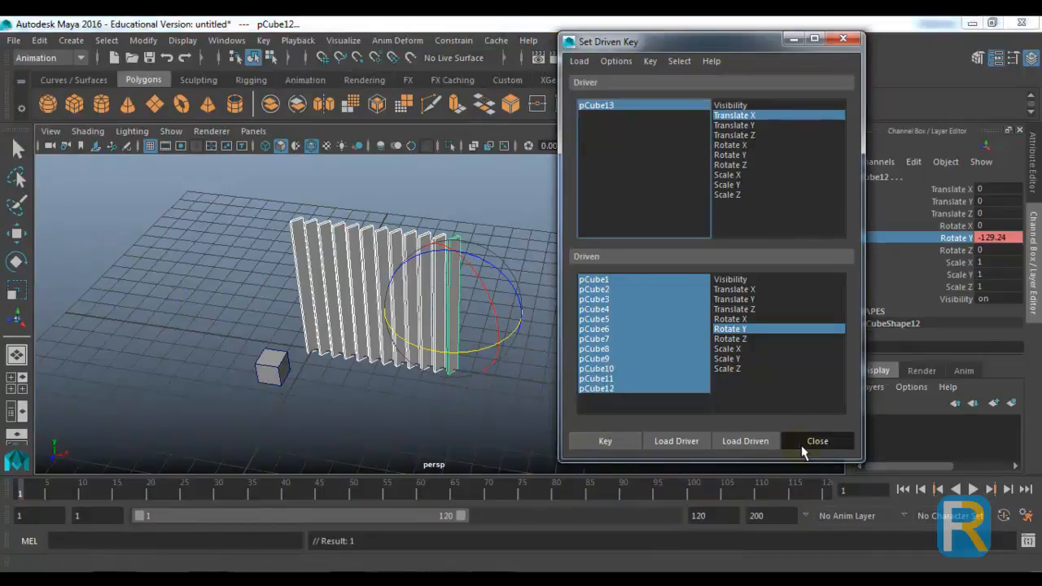
- Reset the small cube's Translate X to 0
click(260, 362)
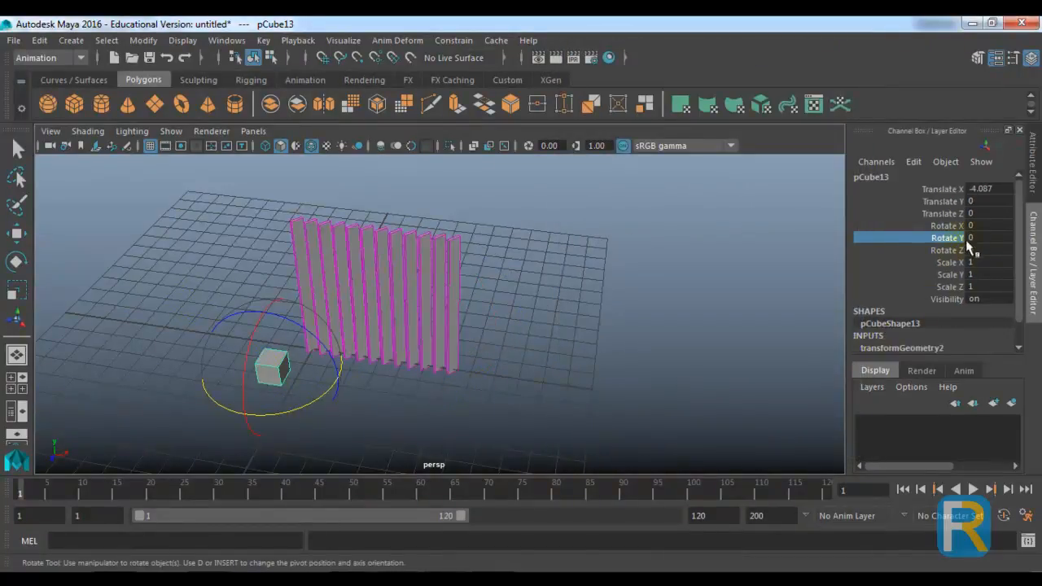
double_click(985, 189)
text(0)
key(Return)
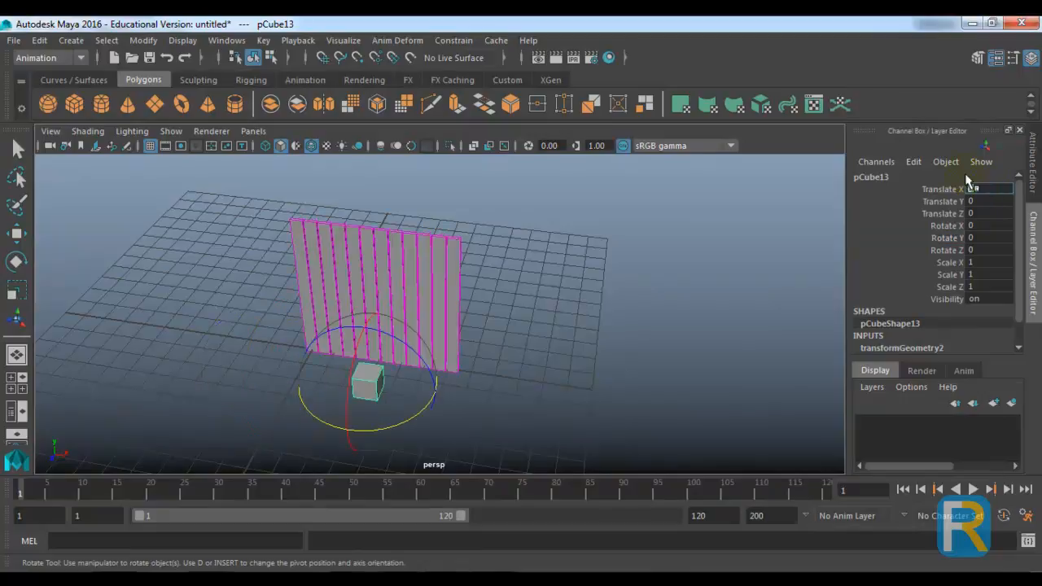
- Test the driven rotation by moving the small cube back and forth along X in front of the slats
click(561, 437)
key(w)
click(372, 389)
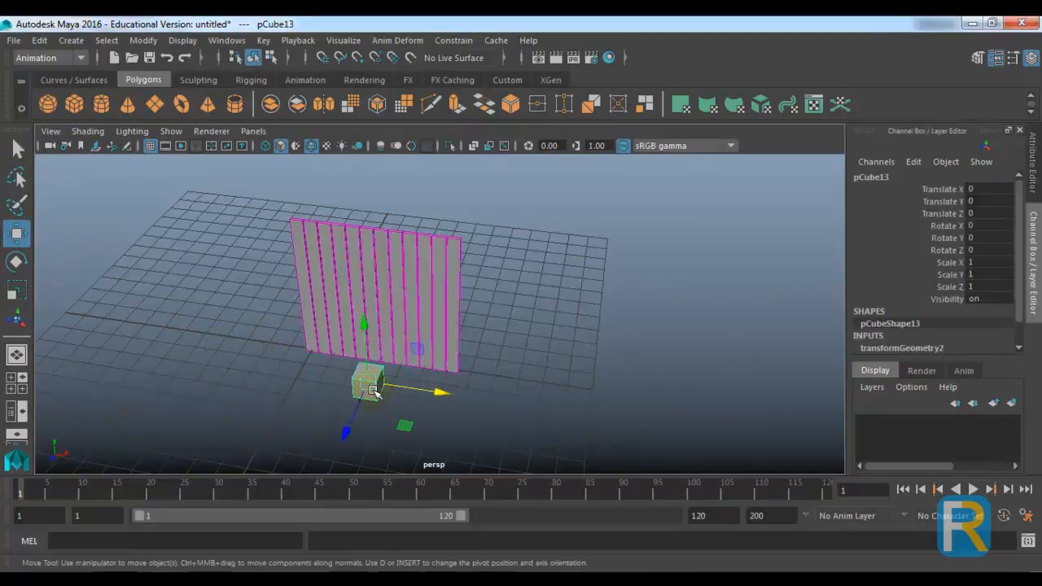
drag(420, 389, 433, 394)
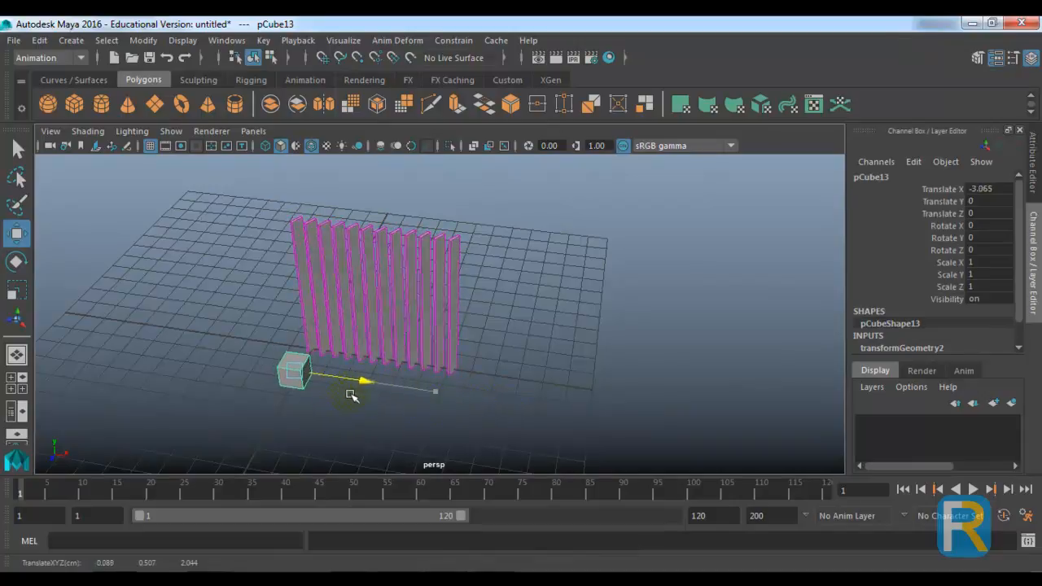
drag(434, 409, 446, 375)
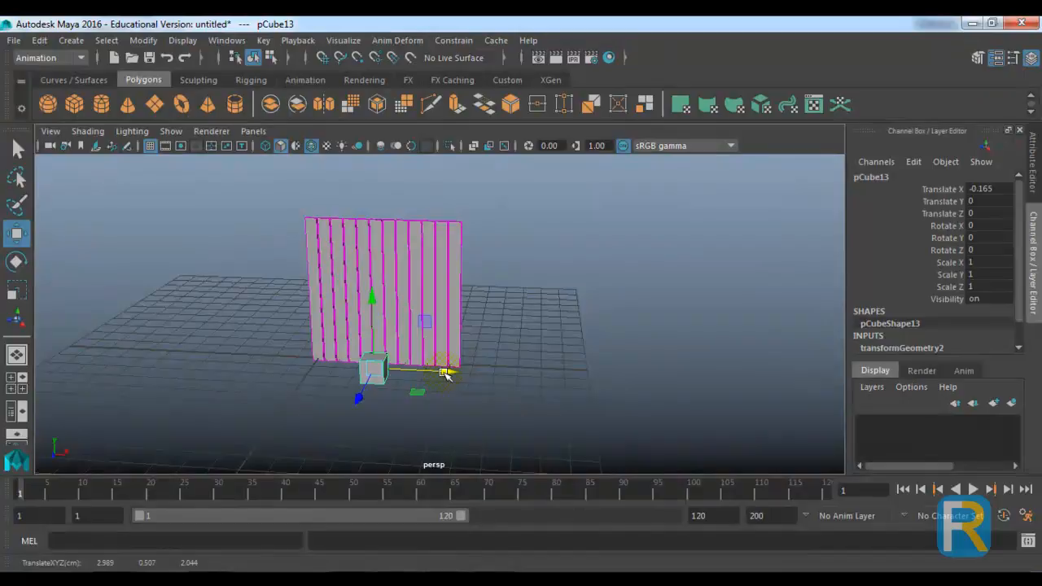
- Start a new scene and open the car scene file 04_basecar.mb, dismissing the read message
click(113, 57)
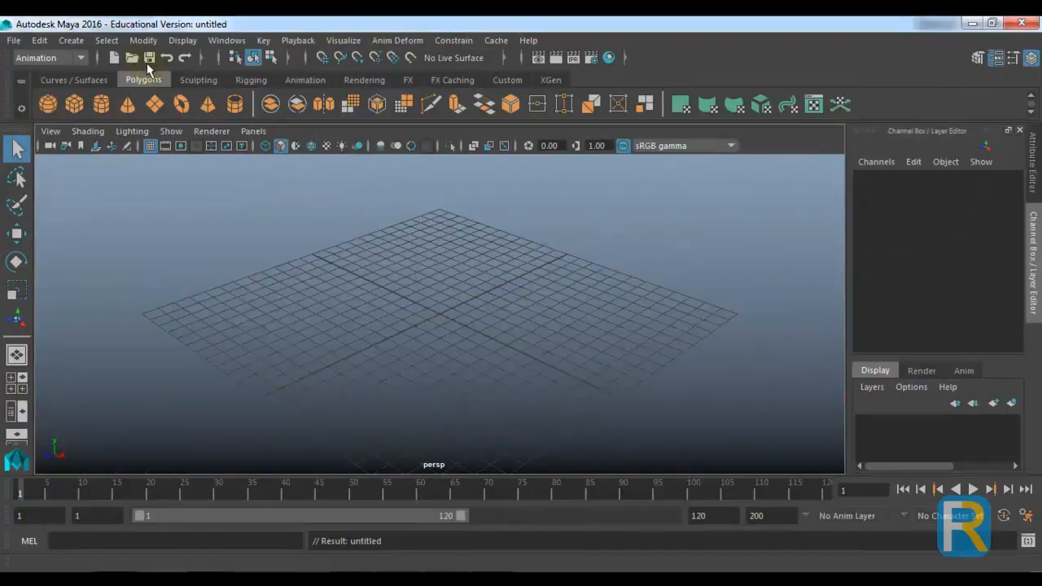
click(138, 59)
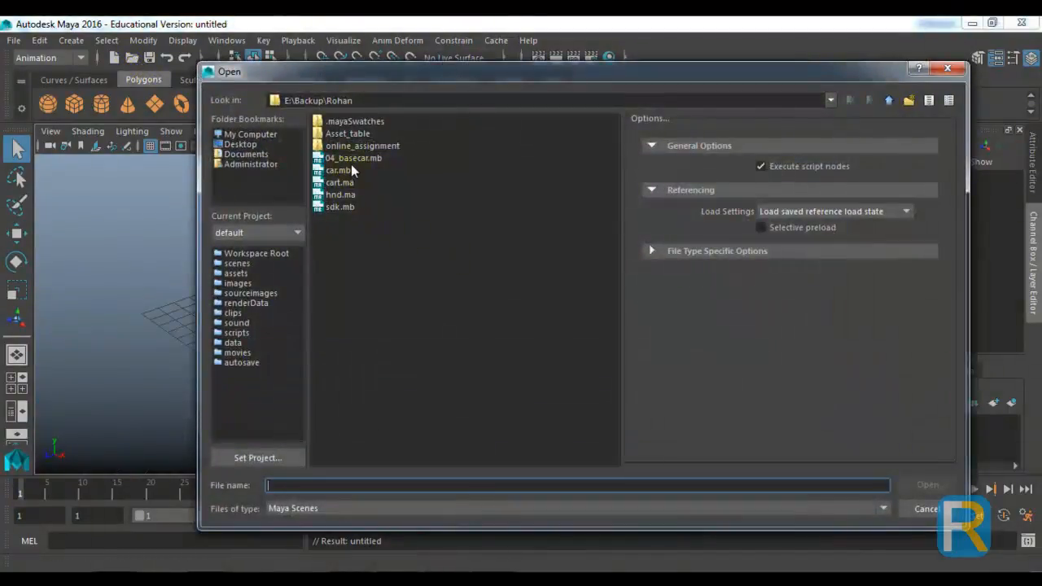
double_click(353, 157)
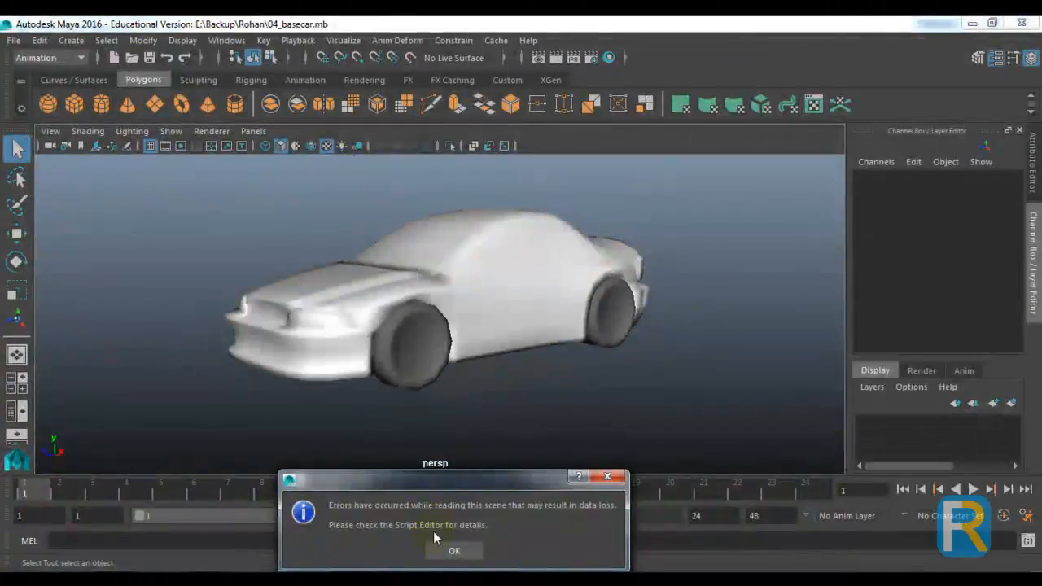
click(455, 551)
- Display the car with the default material and wireframe on shaded
alt+drag(569, 353, 541, 371)
alt+middle_drag(541, 371, 540, 382)
alt+drag(541, 383, 552, 383)
click(529, 339)
right_drag(530, 346, 526, 170)
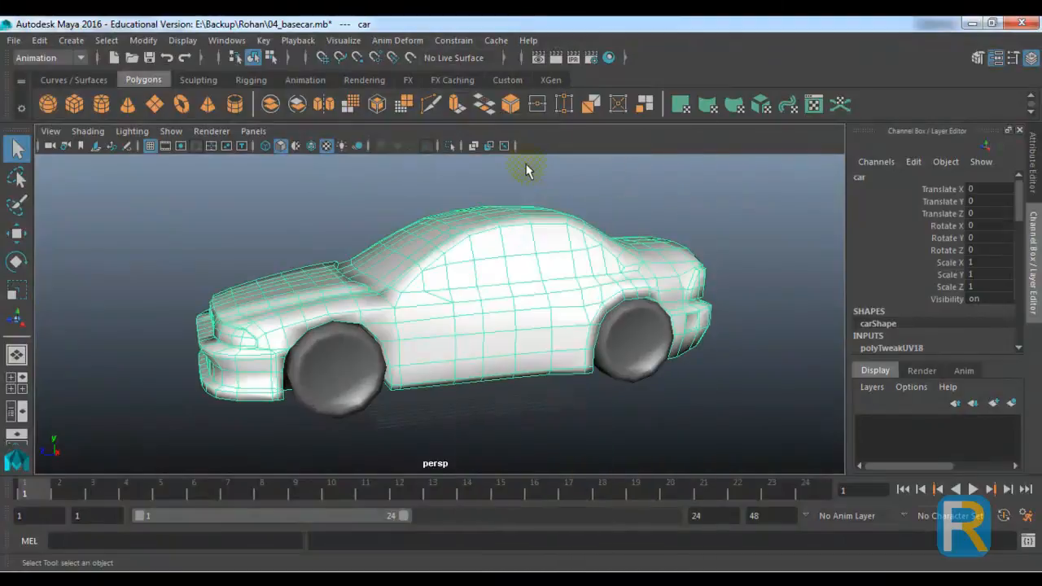
click(88, 131)
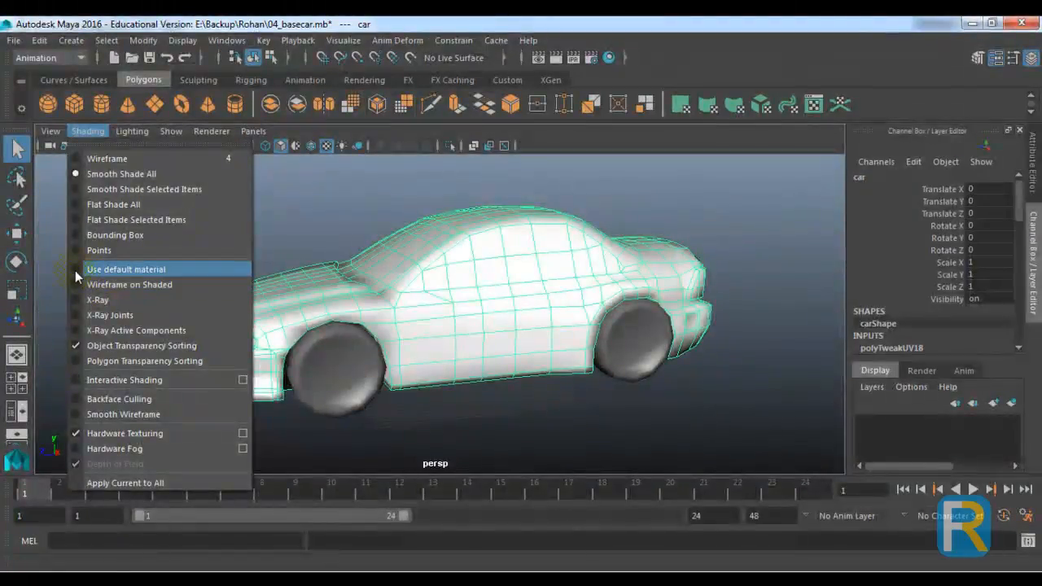
click(75, 269)
click(121, 256)
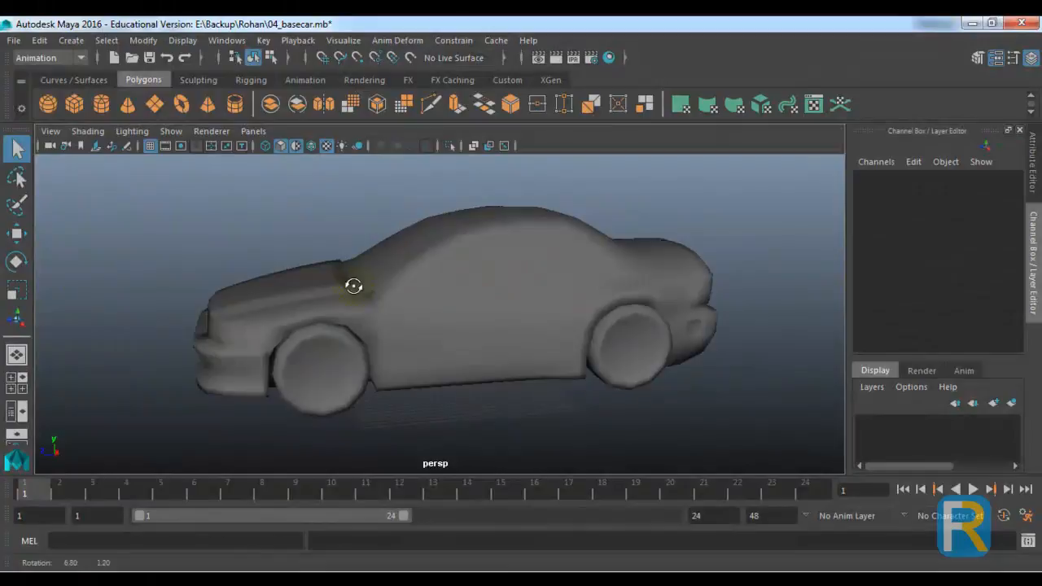
click(310, 146)
- Separate the car's combined wheels mesh into individual wheels and center their pivots
mouse_move(421, 332)
alt+mouse_down()
mouse_move(435, 330)
mouse_move(314, 404)
mouse_move(315, 384)
mouse_move(396, 407)
mouse_move(337, 217)
mouse_move(499, 323)
mouse_move(565, 344)
mouse_move(440, 426)
mouse_move(265, 368)
alt+mouse_up()
click(315, 377)
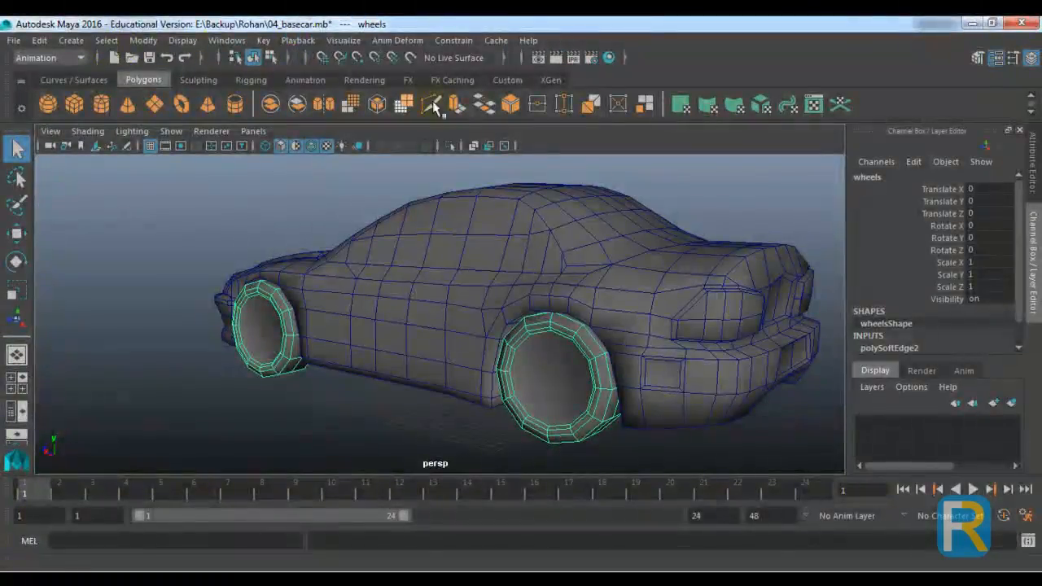
click(59, 58)
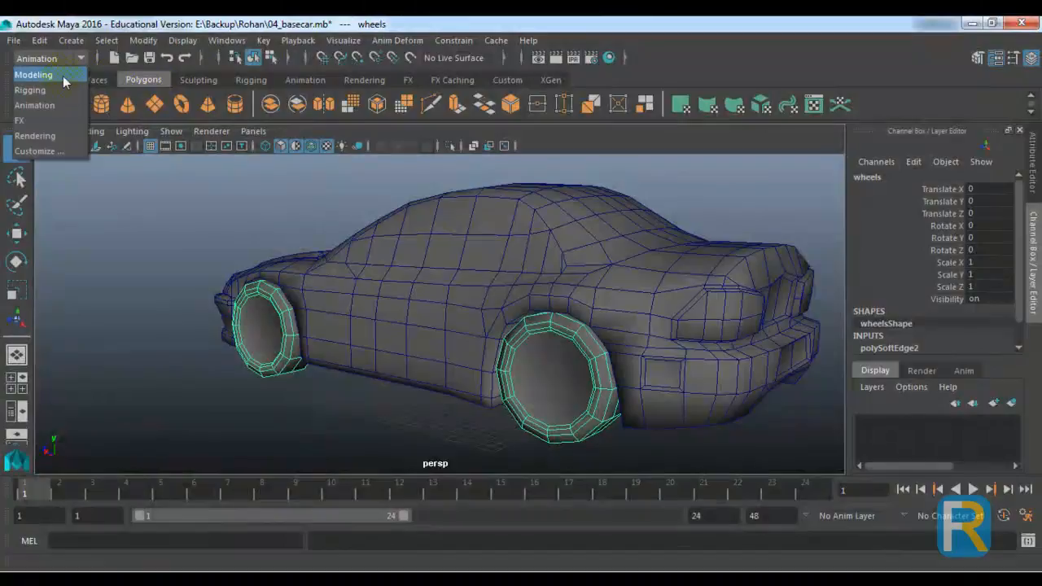
click(62, 73)
click(267, 40)
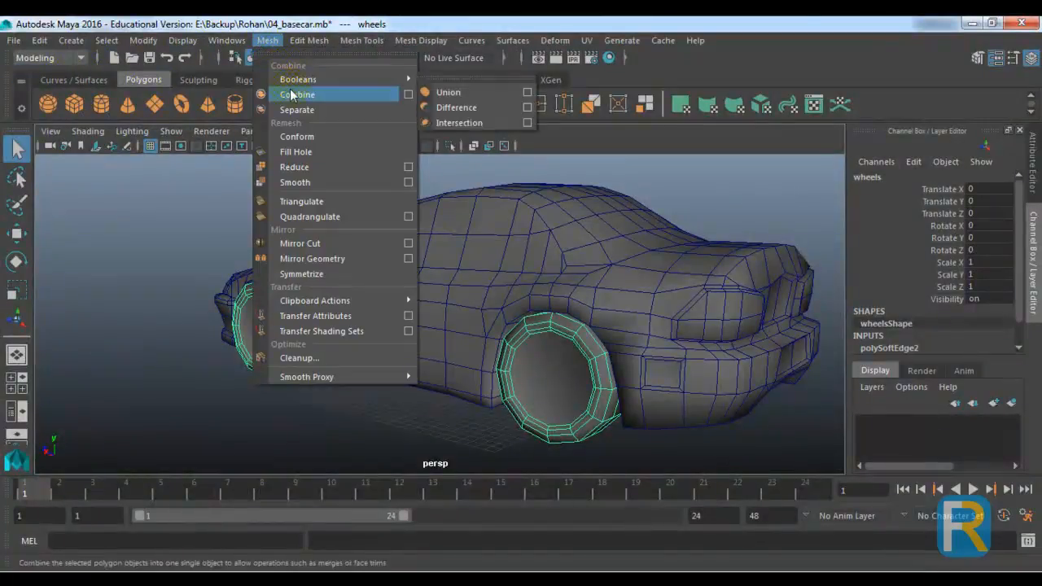
click(295, 110)
click(142, 40)
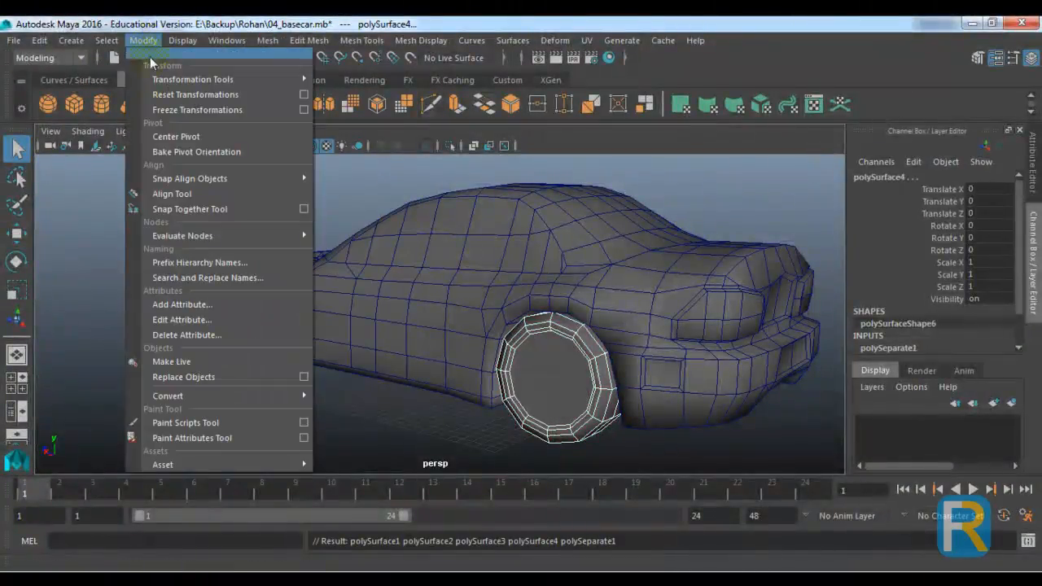
click(174, 132)
- Cut a vertical edge across the inner face of the car's front wheel with the Multi-Cut tool
click(216, 319)
alt+drag(216, 319, 316, 317)
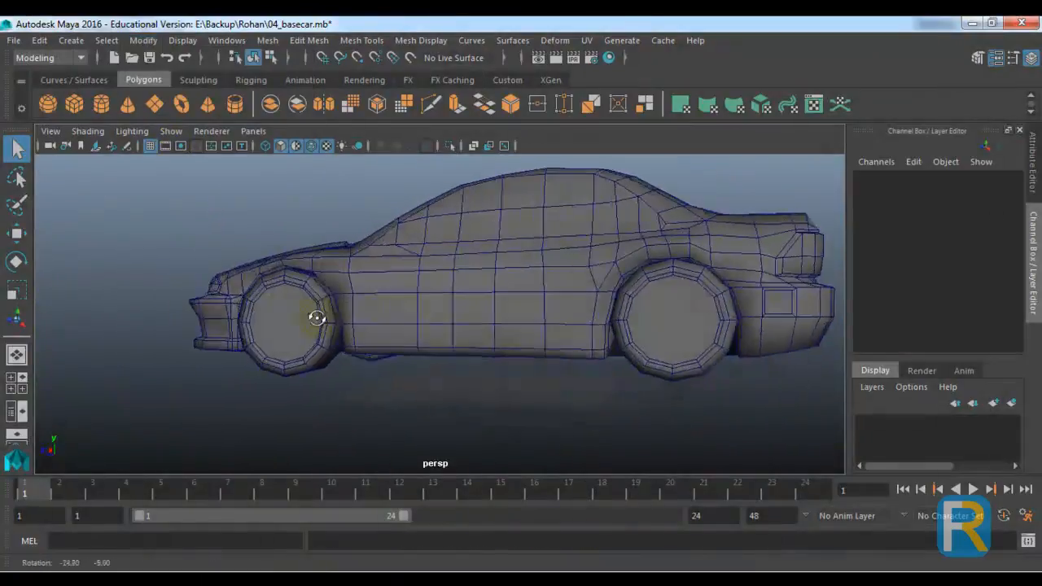
click(310, 321)
alt+right_drag(309, 321, 439, 383)
alt+middle_drag(440, 382, 570, 301)
scroll(477, 290, up, 4)
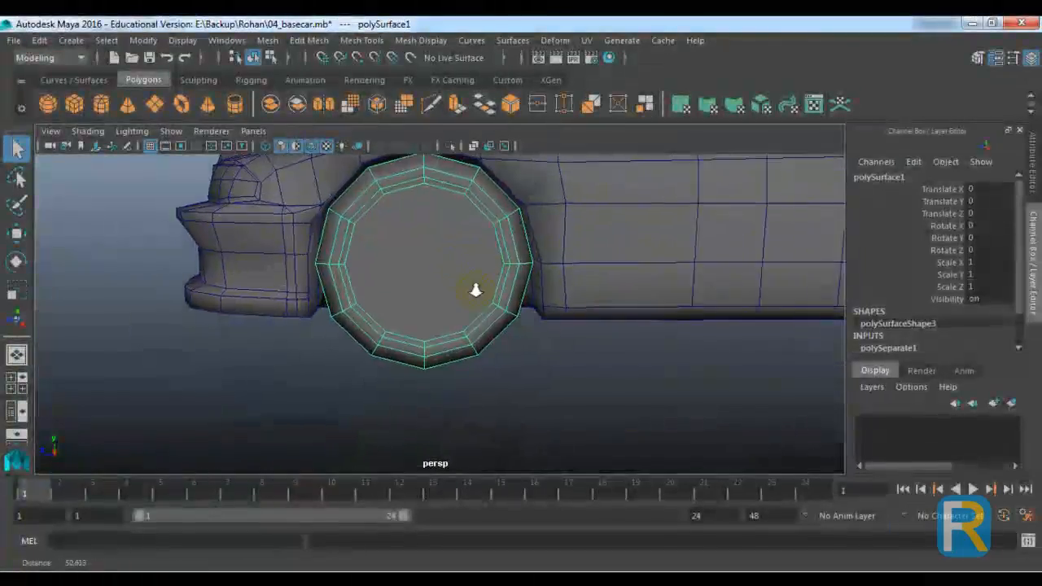
shift+right_click(422, 212)
click(340, 207)
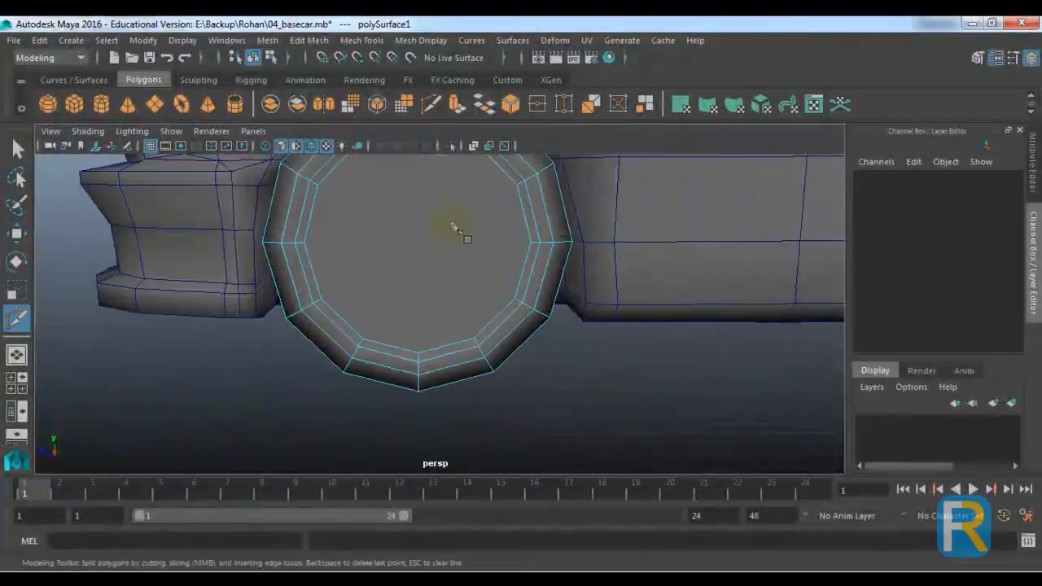
alt+middle_drag(458, 228, 425, 228)
click(401, 428)
right_click(415, 429)
- Cut a horizontal edge across the front wheel's inner face and return to object mode with the Move tool
click(287, 321)
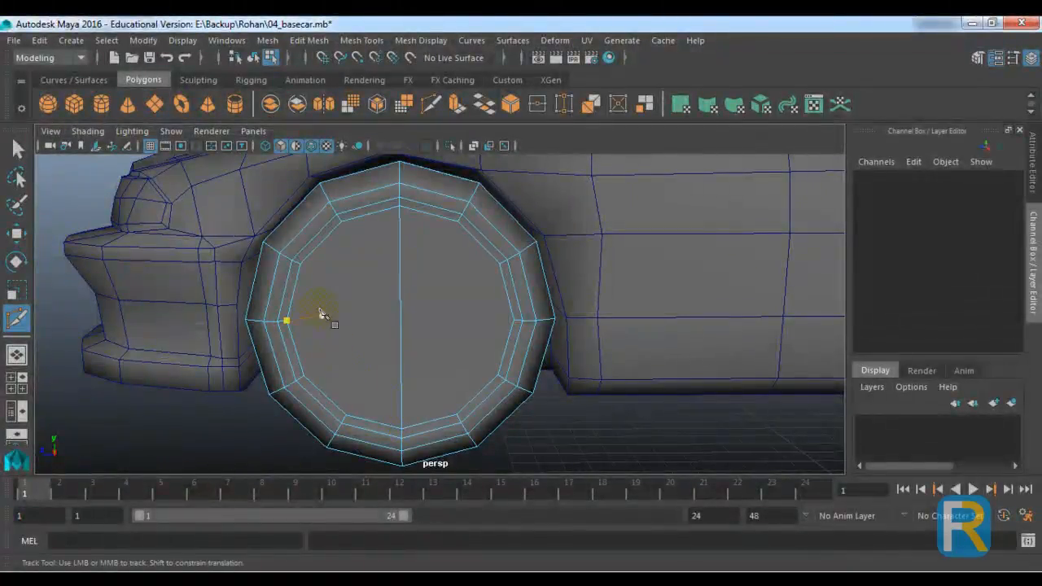
click(514, 319)
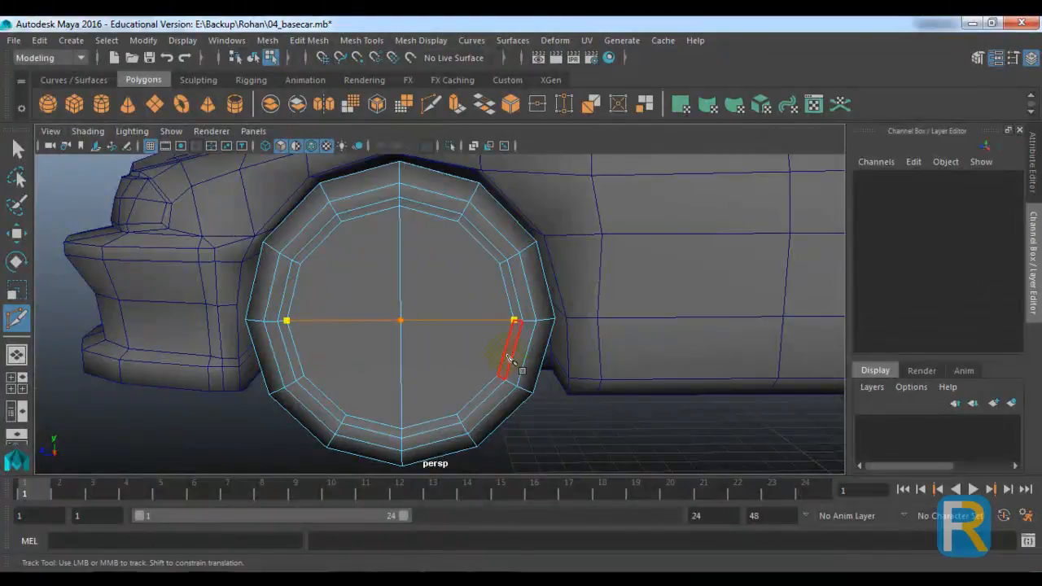
right_click(510, 359)
alt+right_drag(510, 359, 481, 342)
alt+drag(481, 342, 421, 328)
key(w)
right_drag(429, 282, 490, 136)
scroll(268, 273, down, 3)
alt+middle_drag(374, 287, 384, 289)
right_drag(423, 303, 489, 145)
- Select the car body together with all its wheels and group them
alt+middle_drag(531, 306, 425, 318)
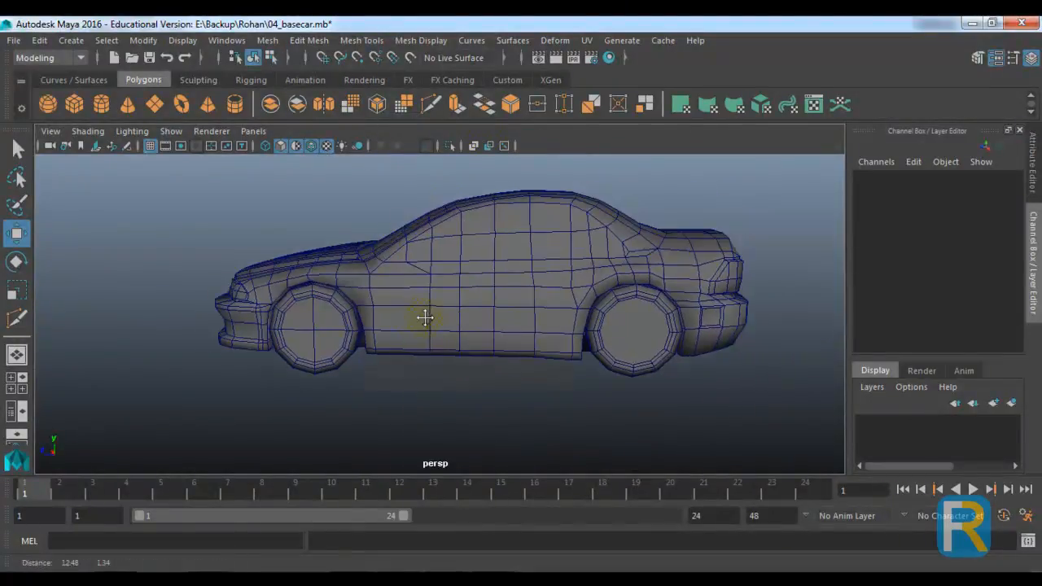
click(477, 326)
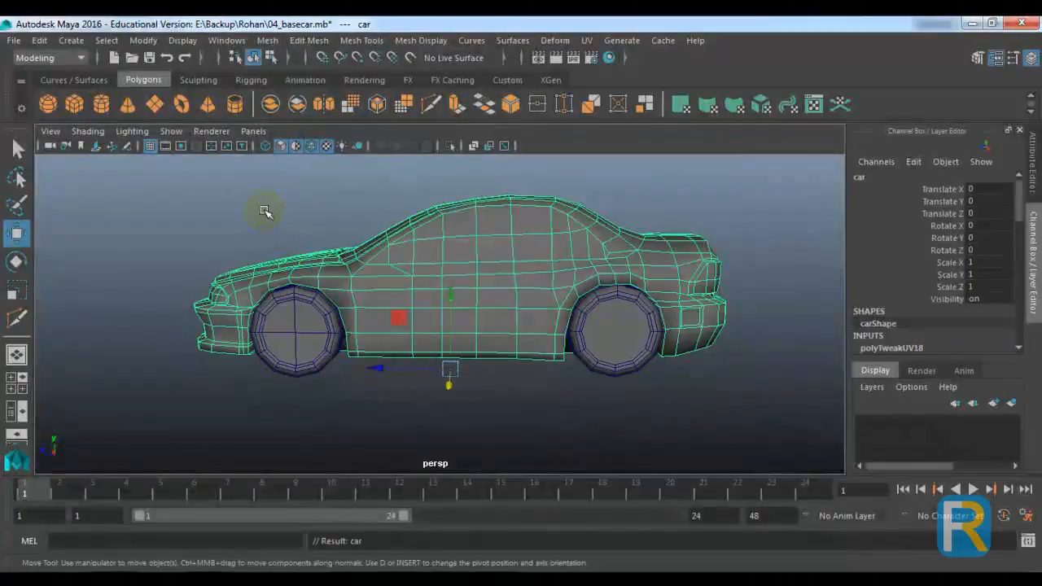
drag(235, 203, 724, 391)
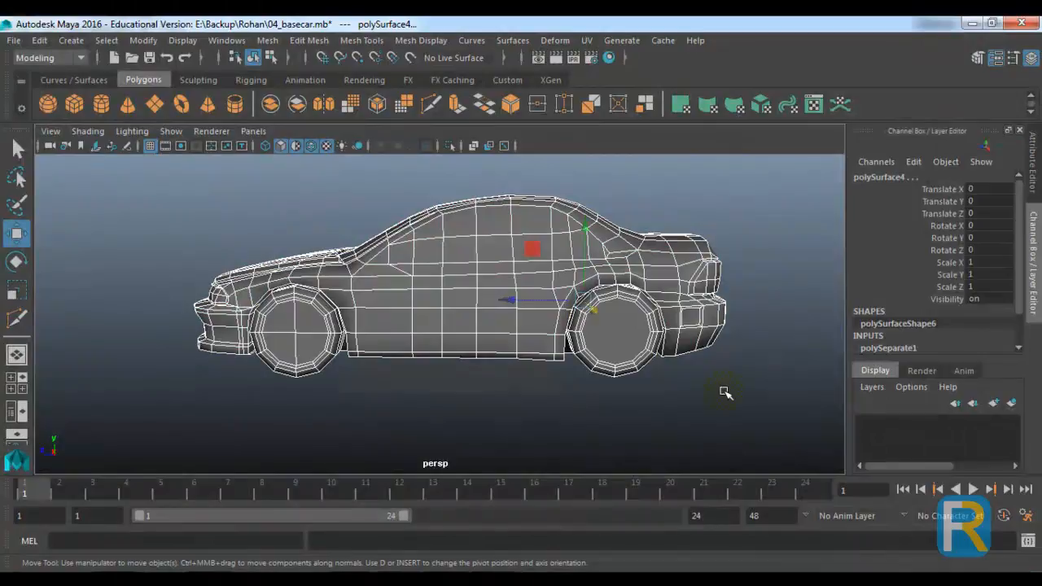
alt+drag(539, 391, 526, 407)
key(ctrl+g)
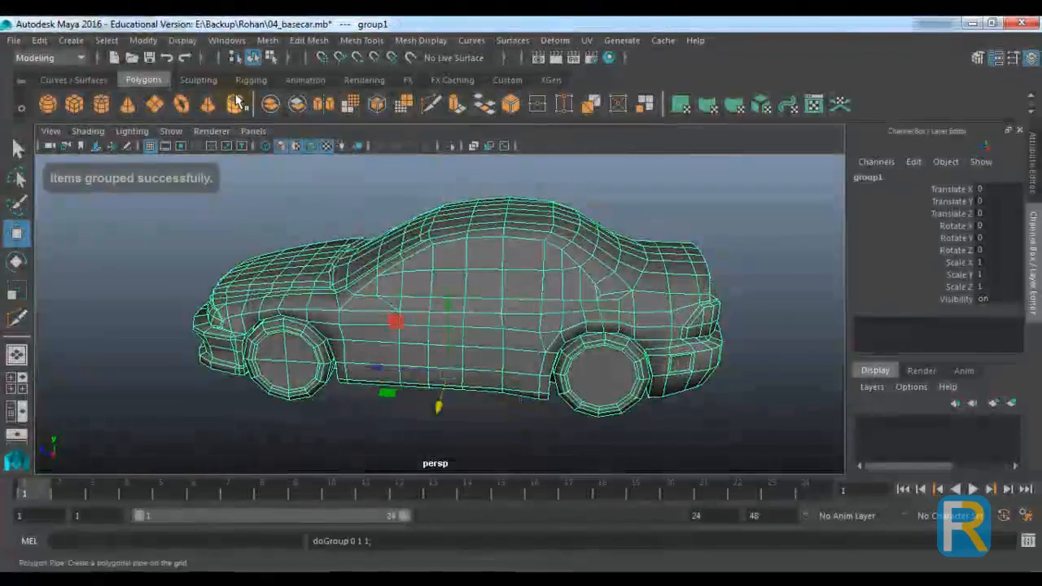
- Center the pivot of the new group and rename the group as Car
click(143, 40)
click(187, 135)
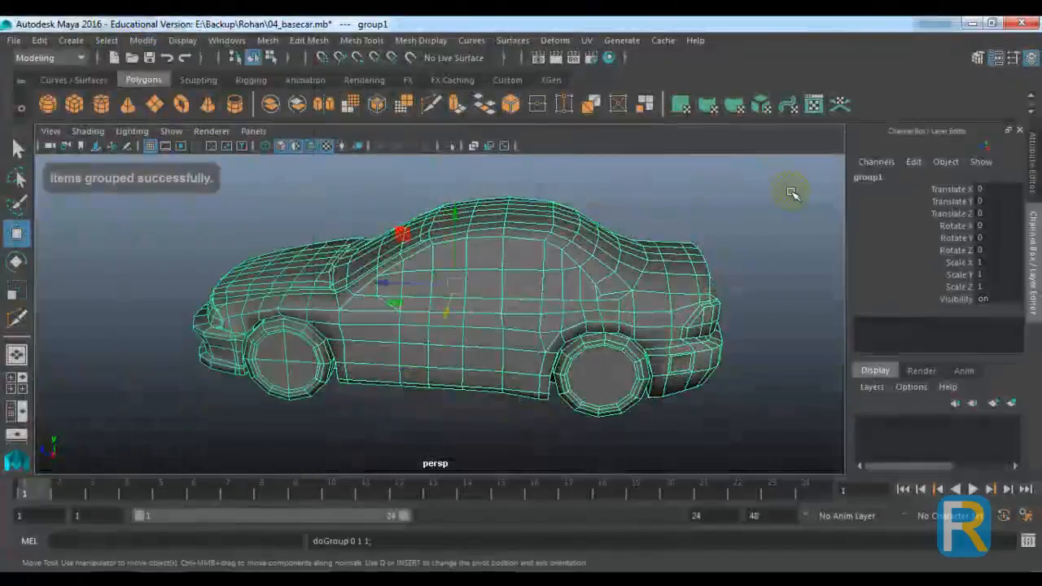
double_click(867, 177)
text(Car)
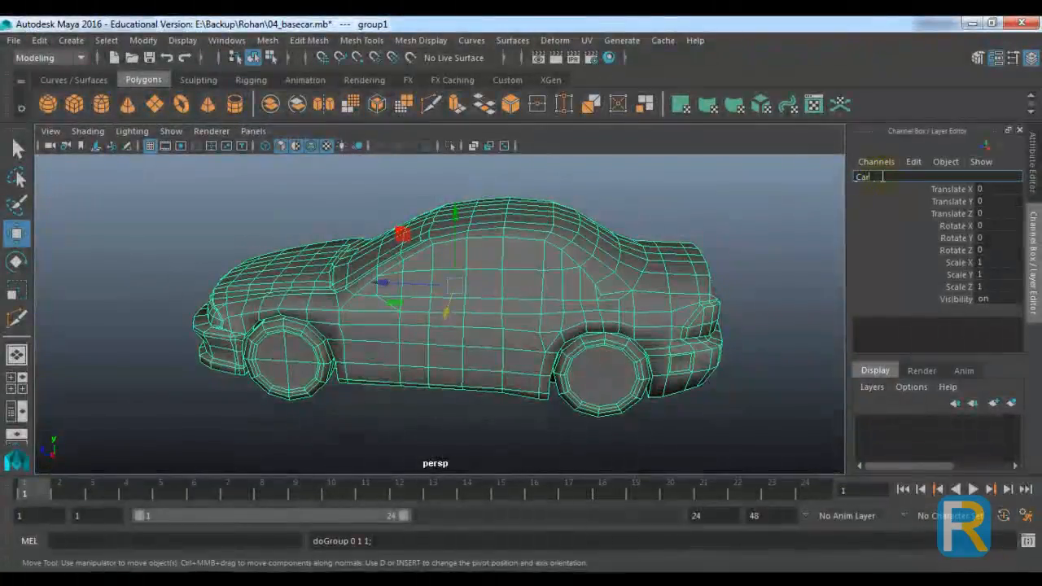
key(Return)
- Scale the car down uniformly to about 0.314 and lower it to about -8.404 in Translate Y
alt+drag(477, 361, 491, 354)
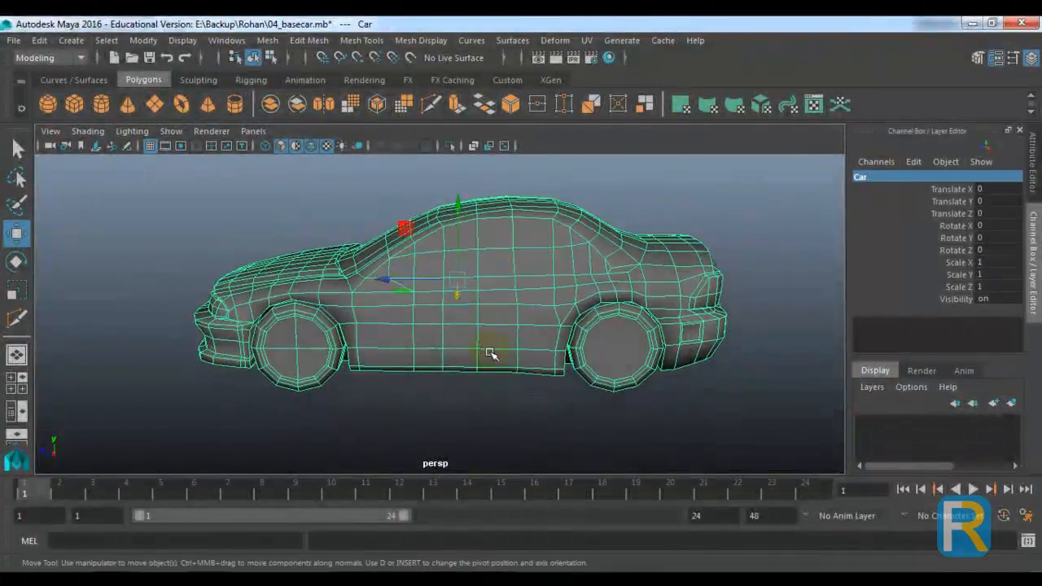
key(r)
drag(460, 282, 269, 295)
key(w)
drag(460, 210, 456, 275)
key(f)
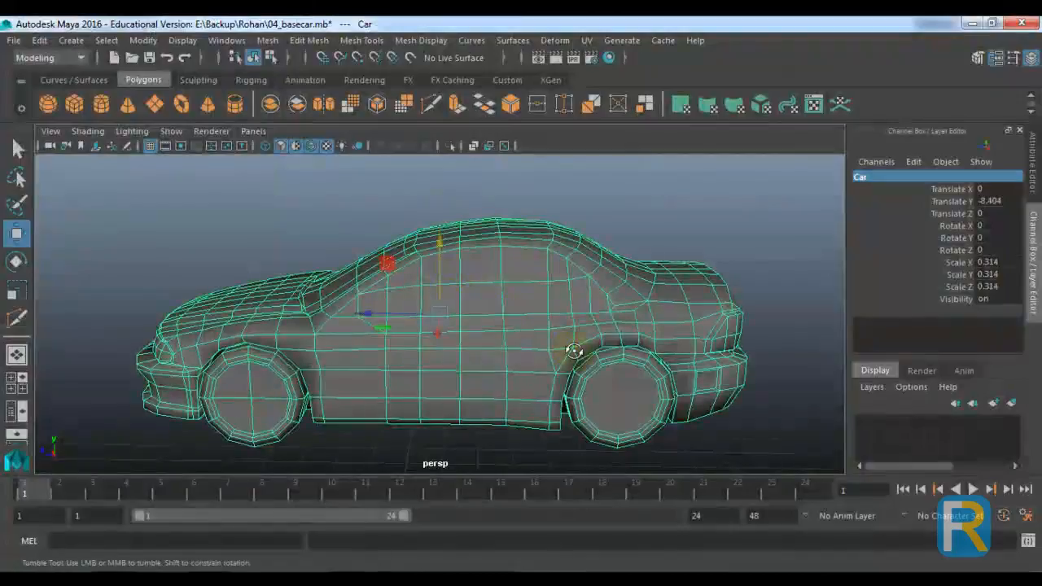
- Reduce the car's uniform scale further to about 0.268 and adjust its height to about -9.032 in Translate Y
alt+drag(574, 350, 570, 332)
alt+drag(395, 426, 367, 390)
alt+drag(372, 296, 411, 328)
key(r)
key(w)
drag(436, 258, 438, 267)
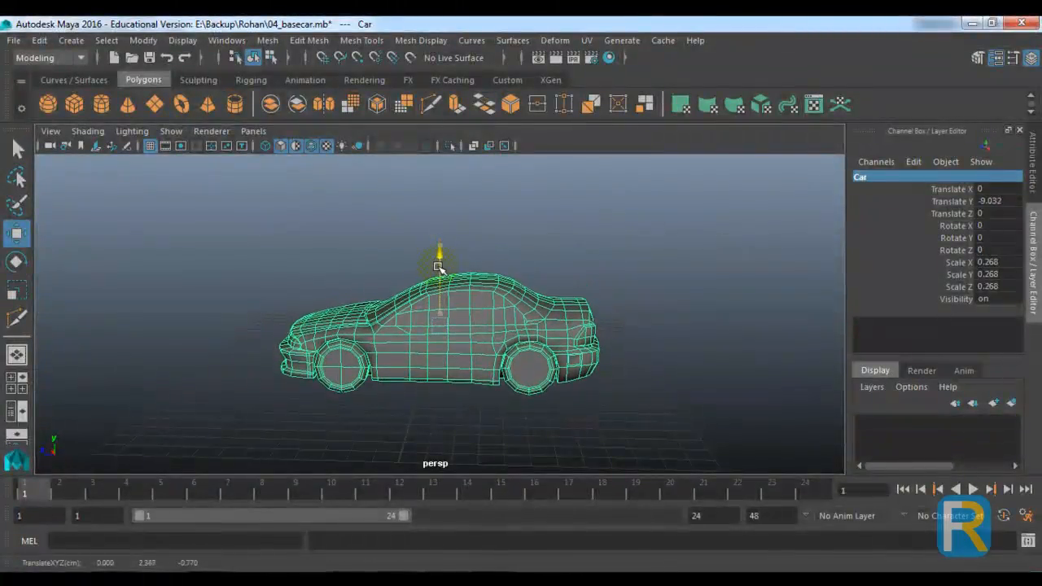
- Freeze the transformations of the car group
scroll(534, 333, down, 3)
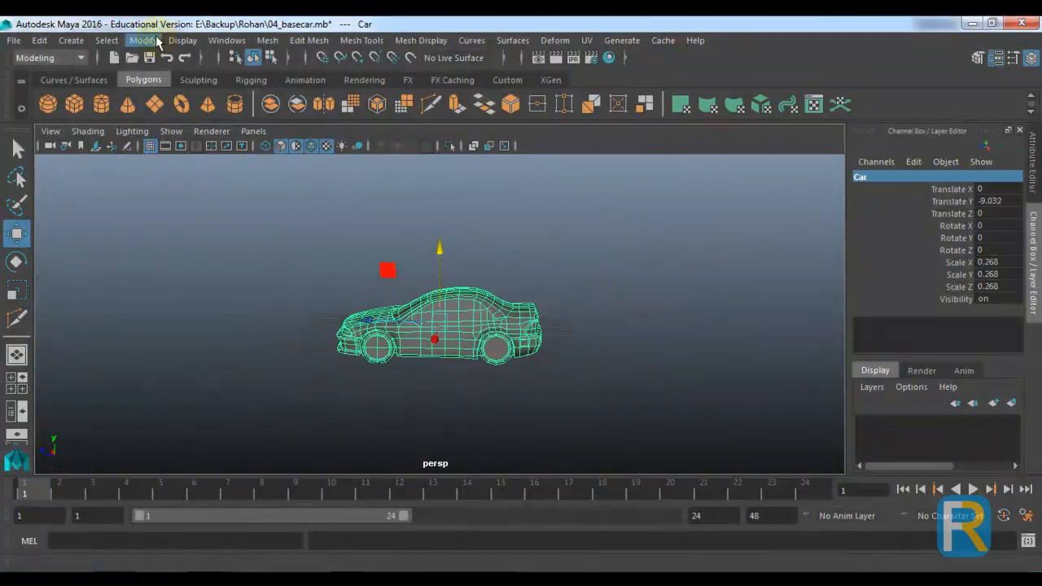
click(143, 40)
click(159, 110)
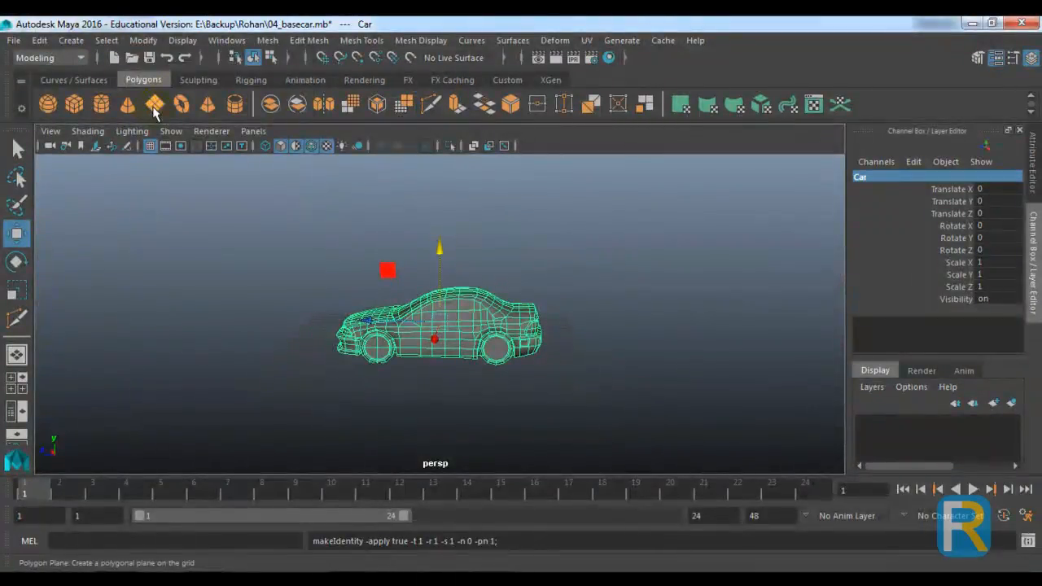
- Try moving the car forward and backward along the Z axis, undoing each move
alt+drag(354, 204, 447, 261)
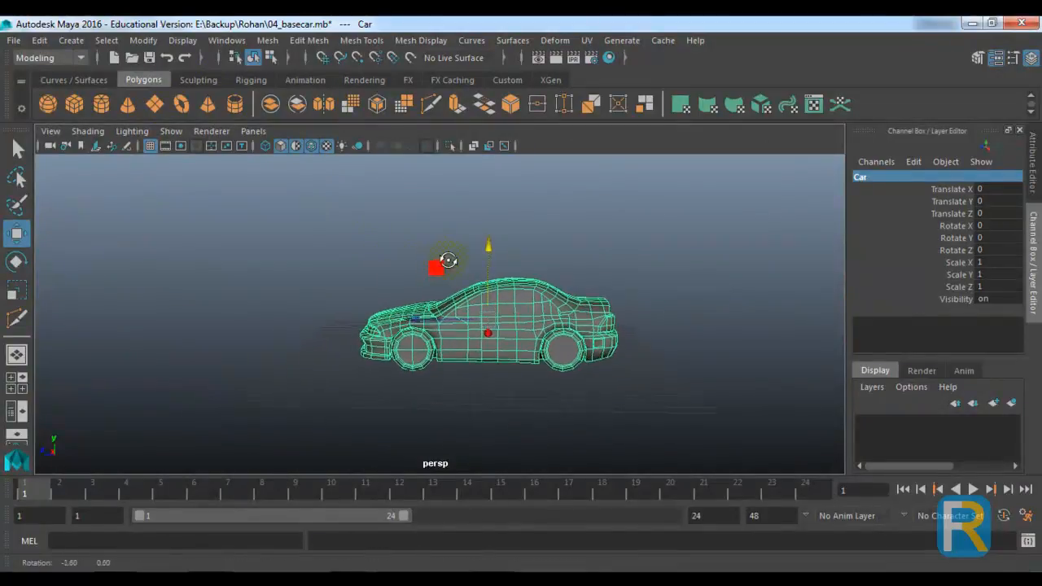
scroll(440, 332, up, 2)
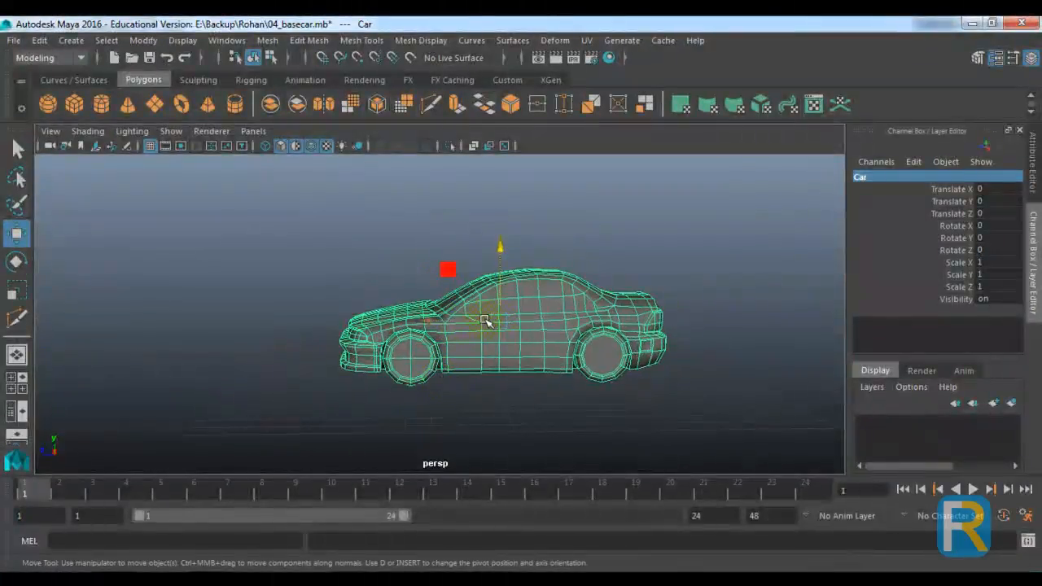
scroll(499, 381, up, 1)
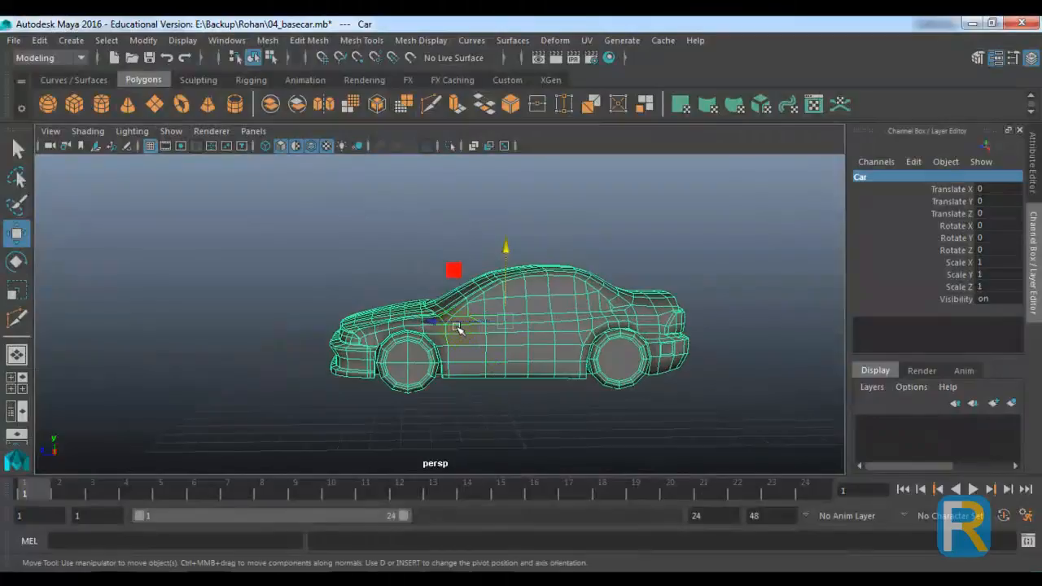
drag(456, 325, 320, 352)
key(ctrl+z)
drag(433, 326, 600, 331)
key(ctrl+z)
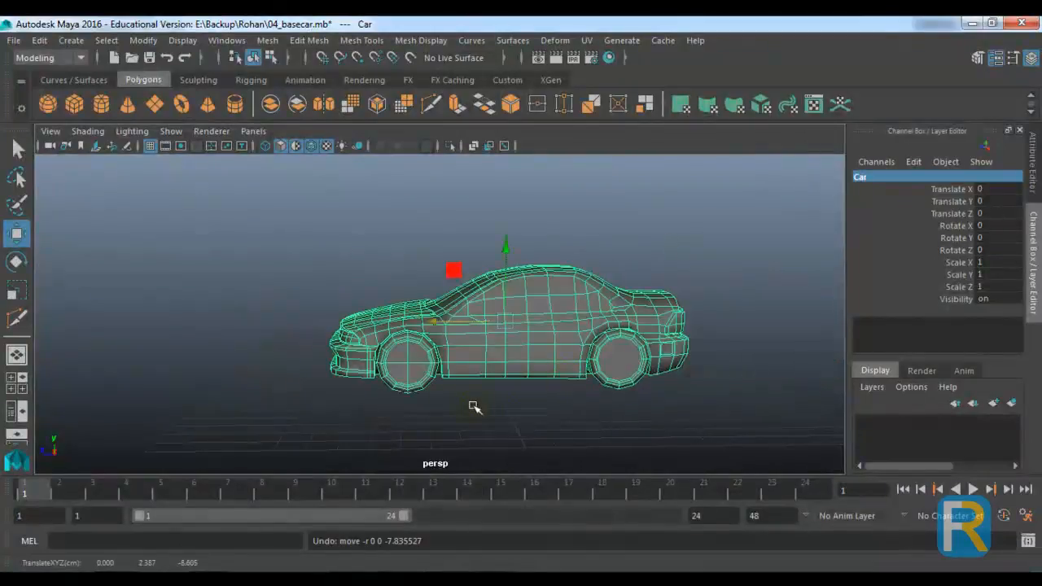
- Try rotating the front wheel around its X axis, and undo the rotations
click(407, 383)
key(e)
drag(452, 299, 429, 290)
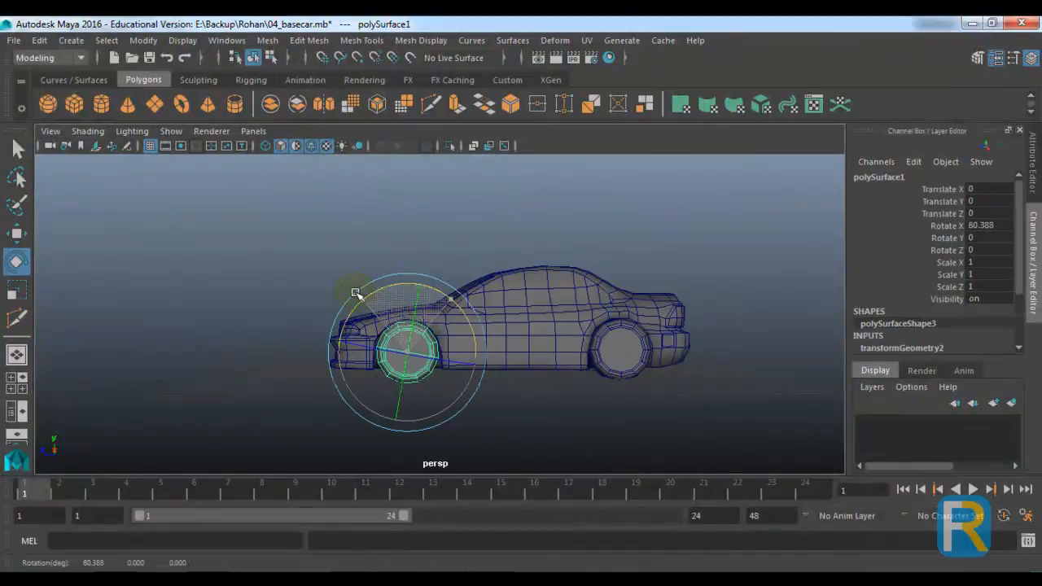
drag(503, 361, 400, 413)
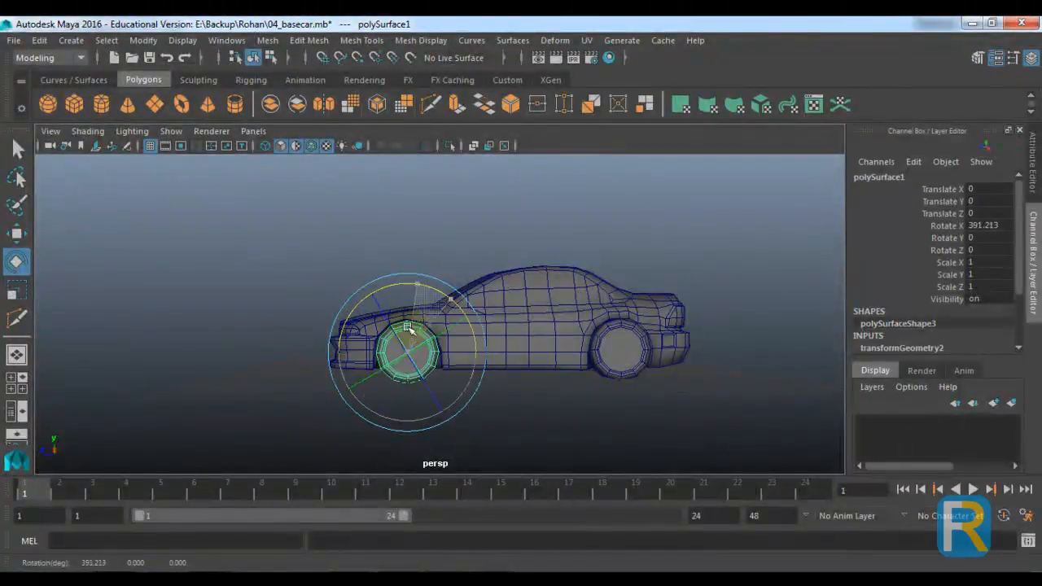
drag(372, 382, 457, 360)
key(ctrl+z)
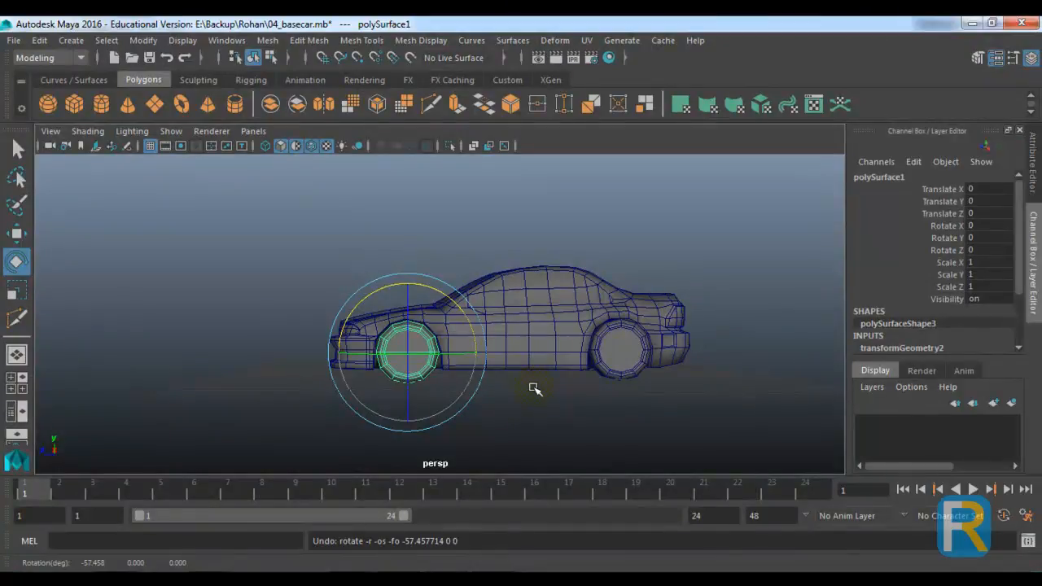
alt+drag(531, 388, 539, 422)
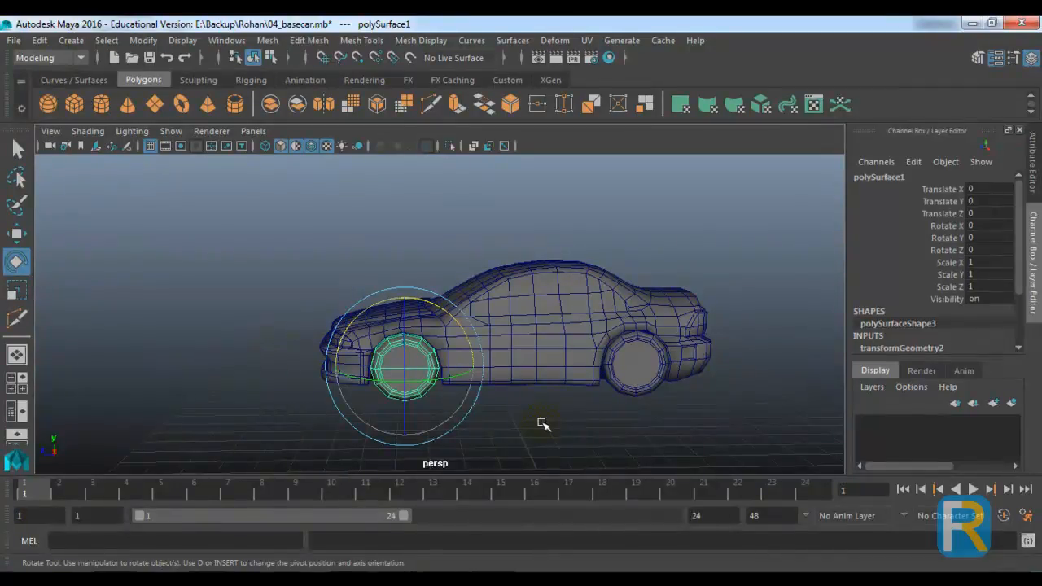
- Launch Paint through the Windows Run command pbrush
key(super+r)
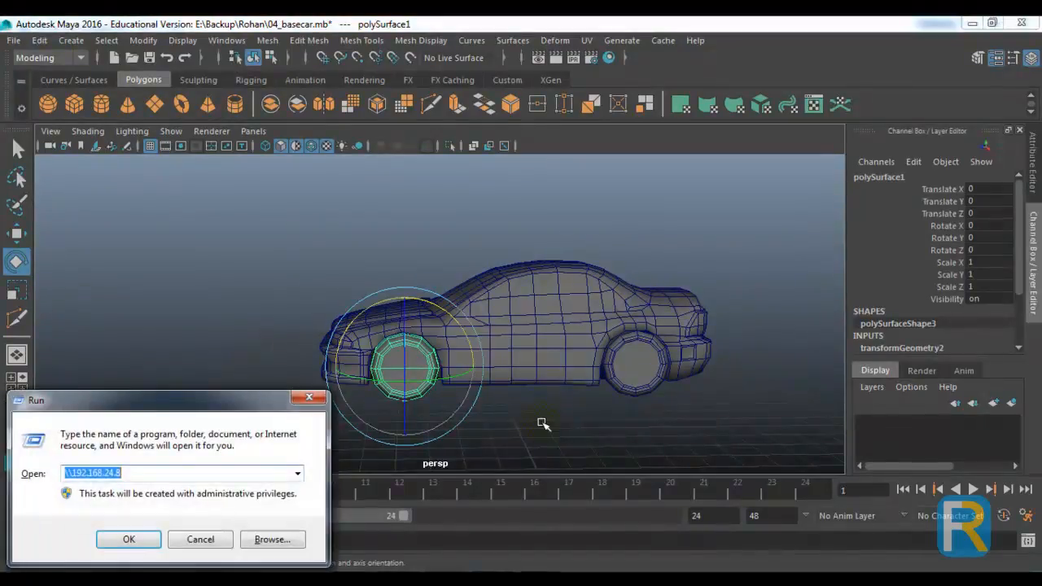
text(pbrush)
key(Return)
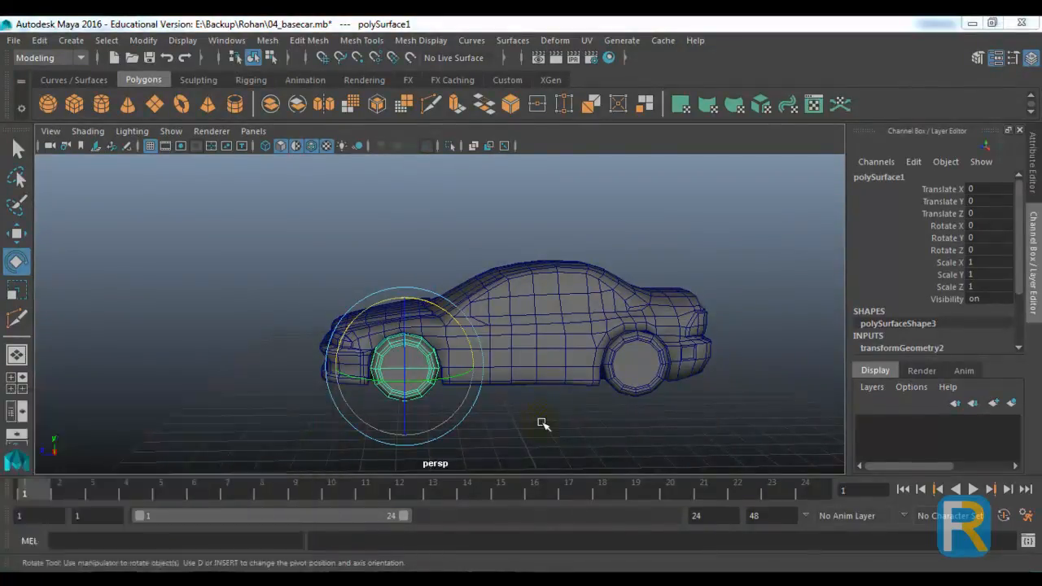
- Fill the blank canvas with black and choose the basic brush with red as the drawing color
click(204, 68)
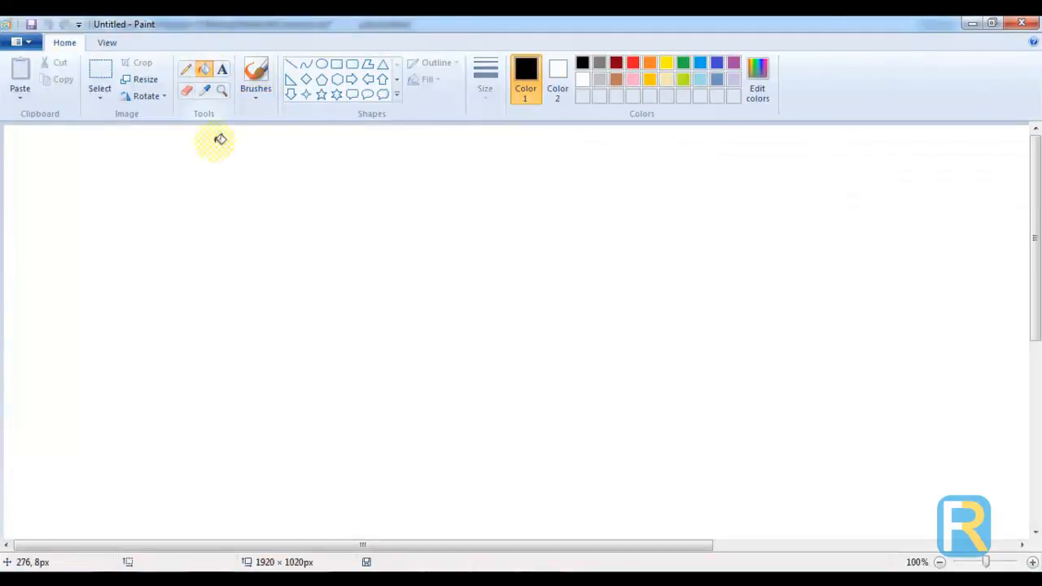
click(219, 138)
click(256, 98)
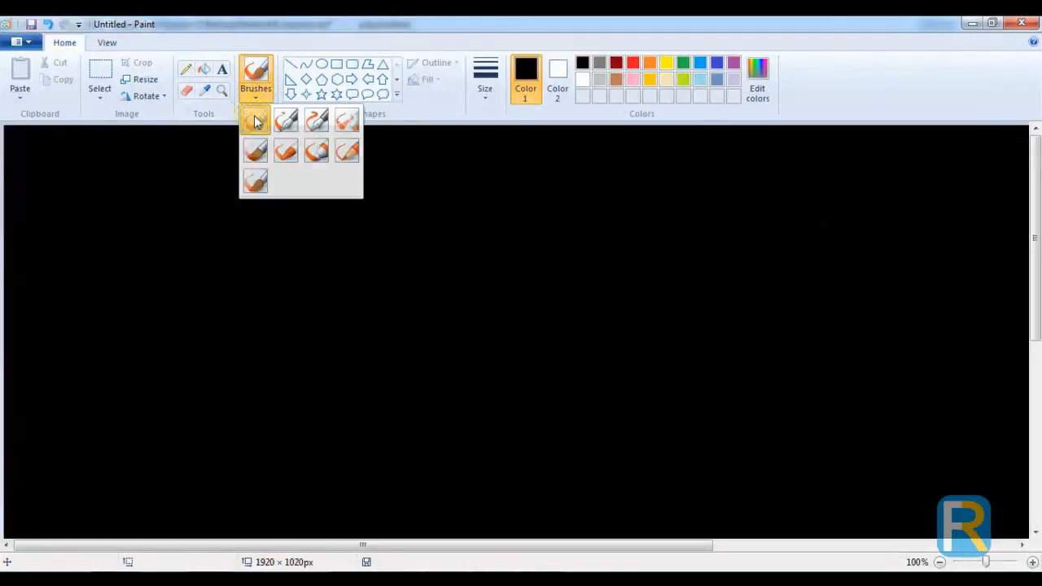
click(255, 120)
click(632, 63)
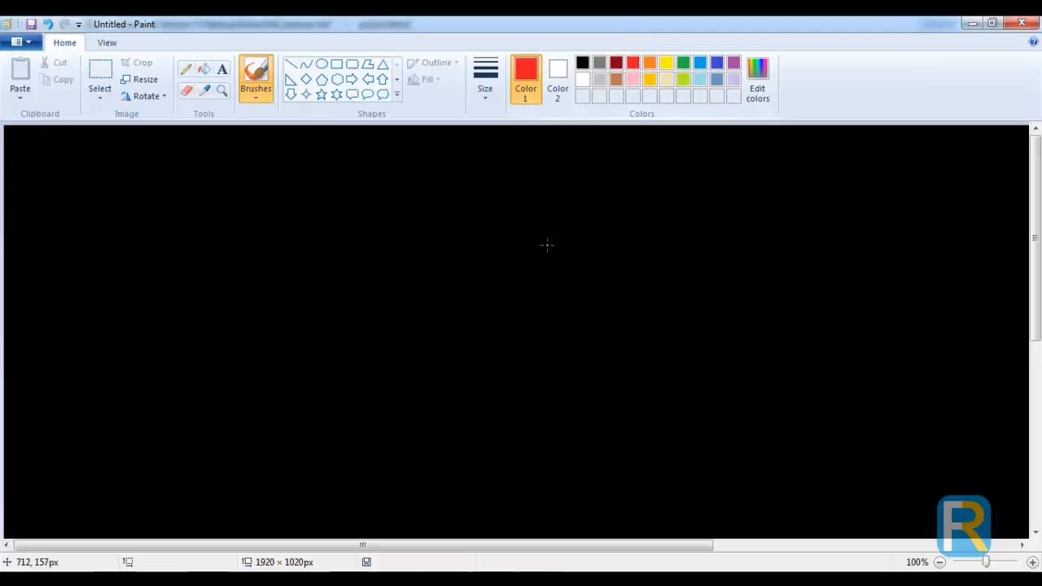
- Handwrite the formula "d = 2πr" in red near the upper part of the canvas
mouse_move(296, 198)
mouse_down()
mouse_move(291, 253)
mouse_move(280, 230)
mouse_move(280, 247)
mouse_move(367, 232)
mouse_move(366, 245)
mouse_up()
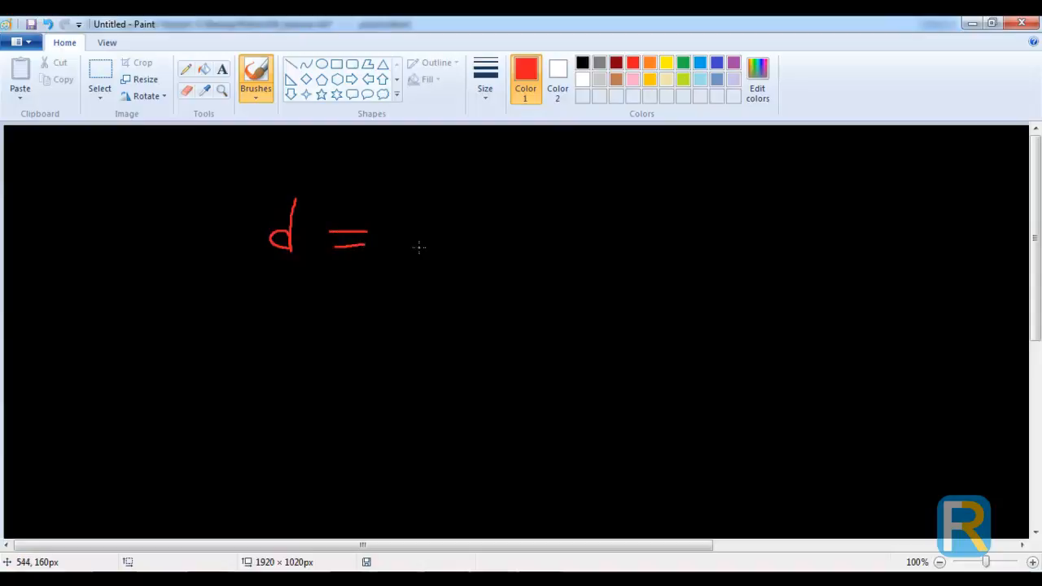
mouse_move(412, 218)
mouse_down()
mouse_move(426, 246)
mouse_move(504, 253)
mouse_up()
mouse_move(476, 218)
mouse_down()
mouse_move(519, 217)
mouse_move(531, 253)
mouse_move(560, 221)
mouse_up()
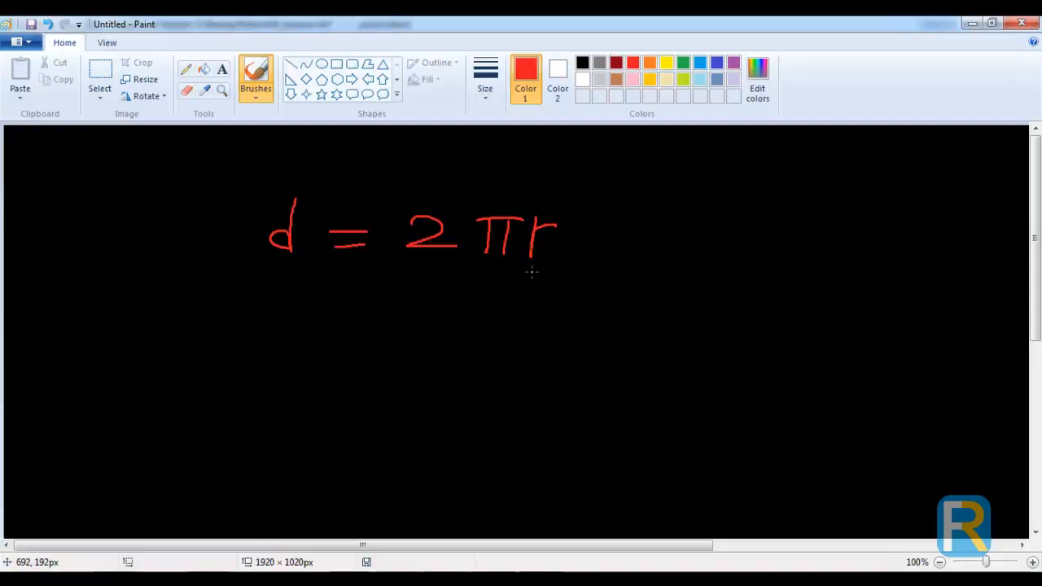
- Handwrite the second line "= 2 × 3.14 × r" beneath the formula
mouse_move(354, 301)
mouse_down()
mouse_move(375, 301)
mouse_move(361, 316)
mouse_move(437, 299)
mouse_move(408, 319)
mouse_move(491, 308)
mouse_move(505, 320)
mouse_move(458, 324)
mouse_up()
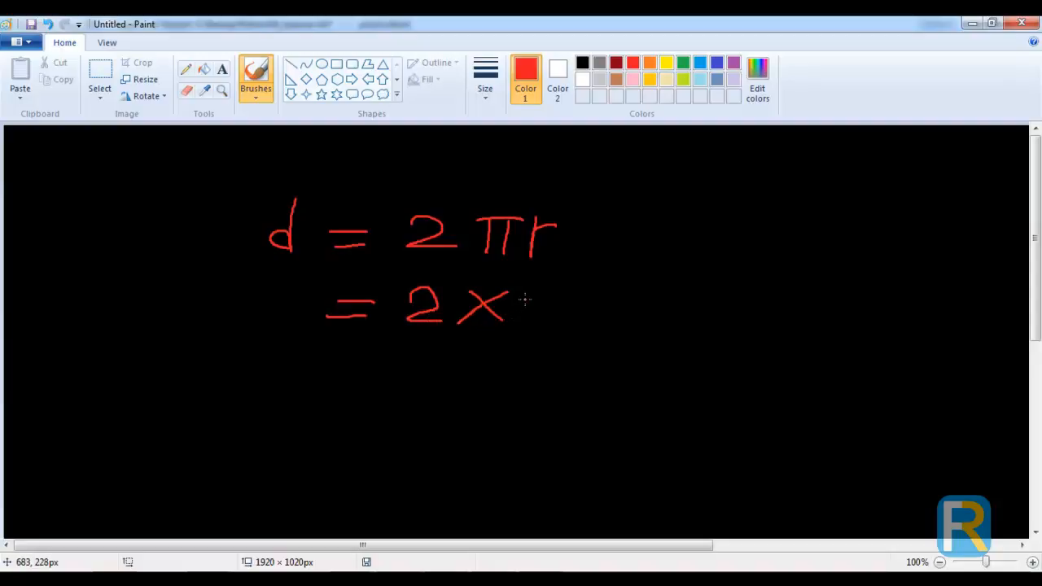
mouse_move(531, 293)
mouse_down()
mouse_move(547, 298)
mouse_move(550, 314)
mouse_move(533, 318)
mouse_up()
click(567, 315)
drag(583, 287, 583, 318)
mouse_move(611, 285)
mouse_down()
mouse_move(623, 321)
mouse_move(668, 317)
mouse_move(643, 316)
mouse_up()
mouse_move(686, 290)
mouse_down()
mouse_move(687, 319)
mouse_move(709, 295)
mouse_up()
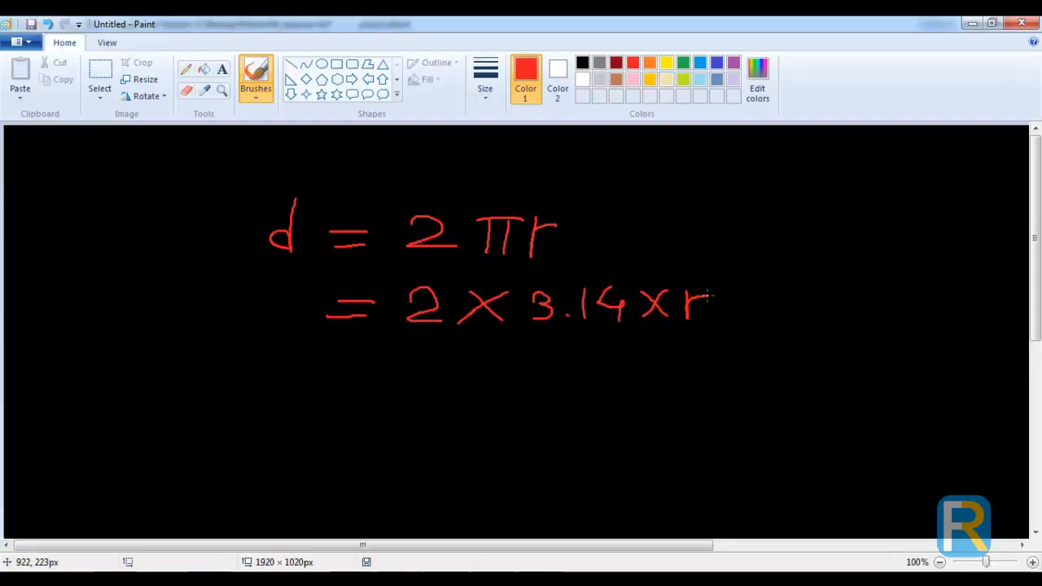
- Handwrite the third line "d = 6.28 × r" below, undoing any misdrawn strokes
mouse_move(331, 377)
mouse_down()
mouse_move(358, 378)
mouse_move(371, 401)
mouse_move(432, 389)
mouse_move(402, 399)
mouse_move(430, 403)
mouse_up()
key(ctrl+z)
drag(436, 348, 412, 404)
key(ctrl+z)
mouse_move(433, 372)
mouse_down()
mouse_move(407, 399)
mouse_move(411, 384)
mouse_move(472, 384)
mouse_move(453, 404)
mouse_move(480, 406)
mouse_move(504, 385)
mouse_move(566, 408)
mouse_move(547, 399)
mouse_move(533, 410)
mouse_up()
mouse_move(586, 385)
mouse_down()
mouse_move(584, 412)
mouse_move(613, 393)
mouse_up()
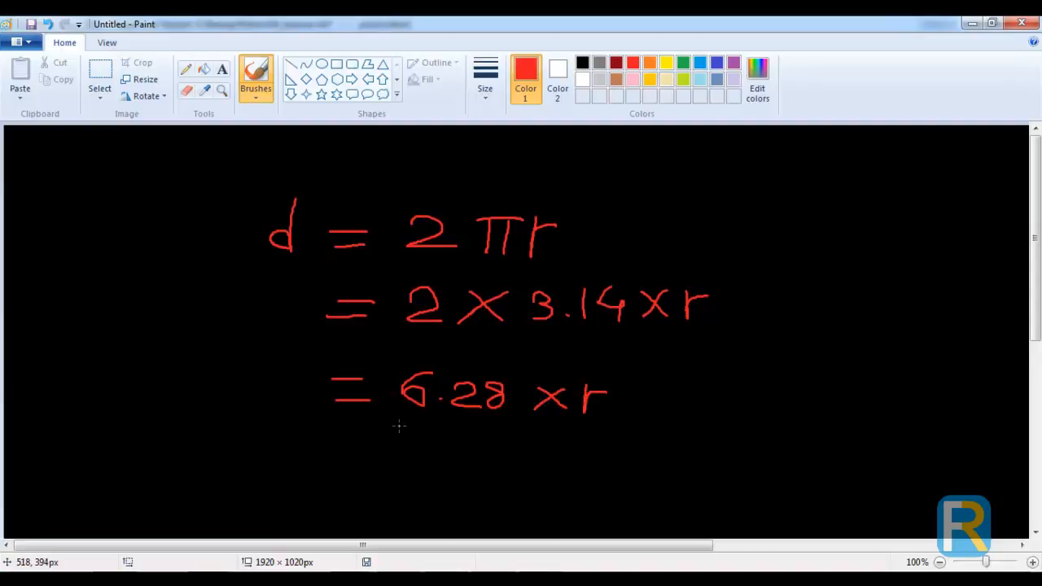
mouse_move(298, 363)
mouse_down()
mouse_move(280, 411)
mouse_move(302, 412)
mouse_up()
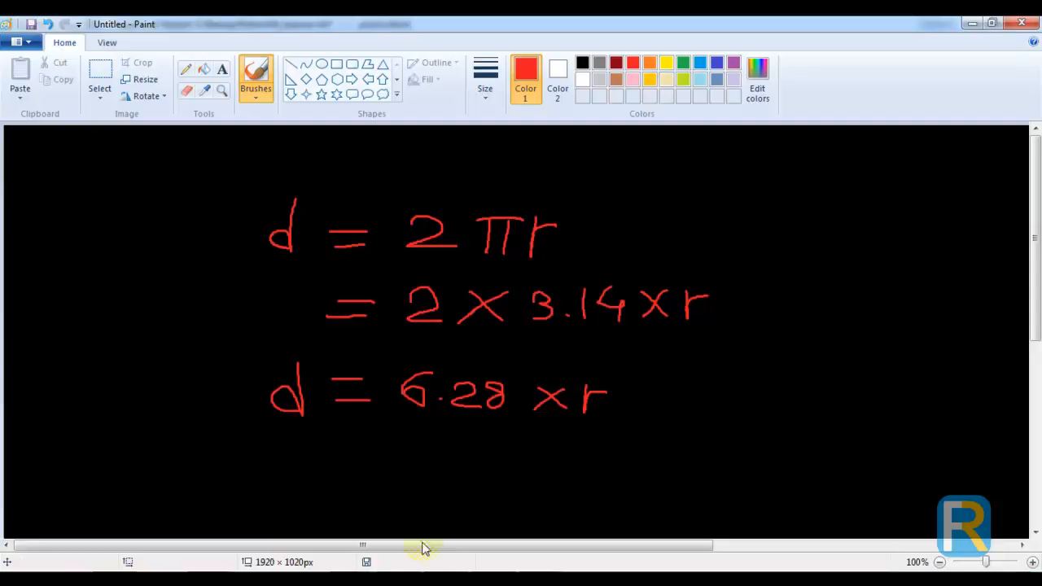
- Switch back to Maya, deselect everything and frame the car's wheels in the side view
click(210, 579)
click(290, 506)
click(558, 421)
alt+middle_drag(510, 397, 491, 394)
alt+drag(491, 394, 574, 404)
key(space)
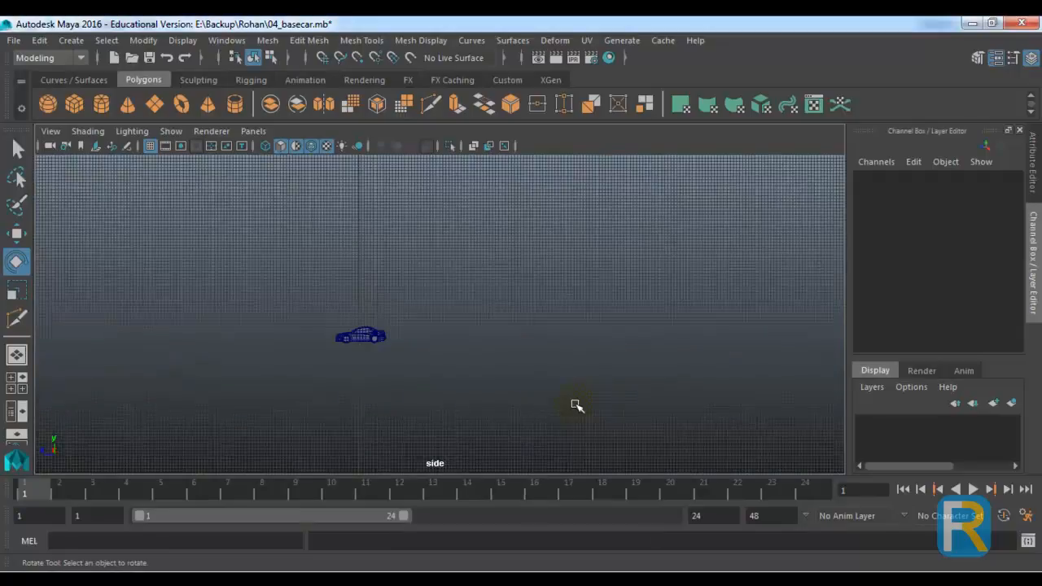
key(f)
alt+middle_drag(404, 380, 464, 343)
alt+right_drag(464, 343, 499, 393)
alt+middle_drag(499, 394, 483, 395)
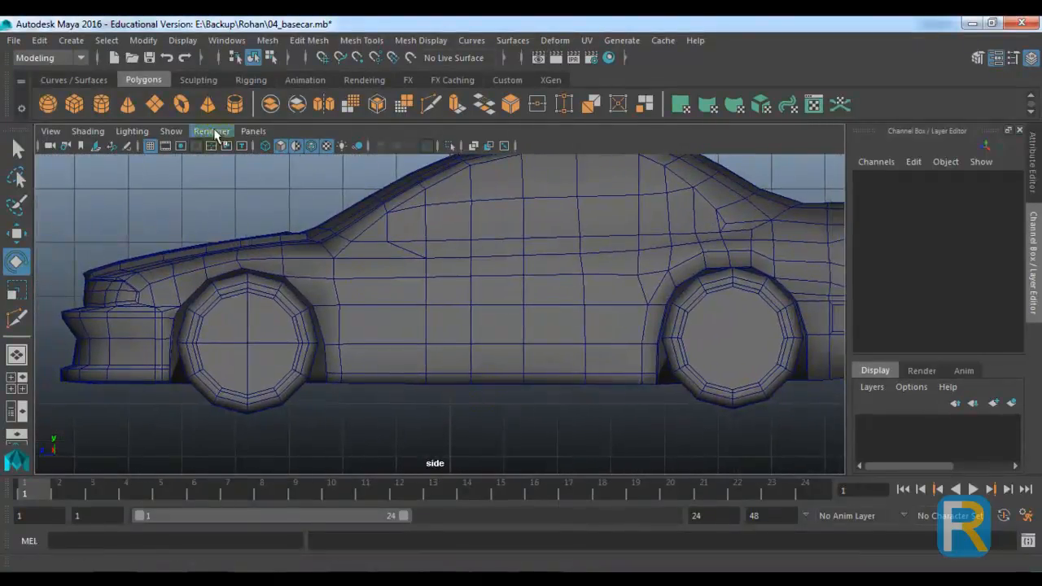
- Start a Distance Tool measurement in wireframe display with its first point at the center of the front wheel
click(68, 41)
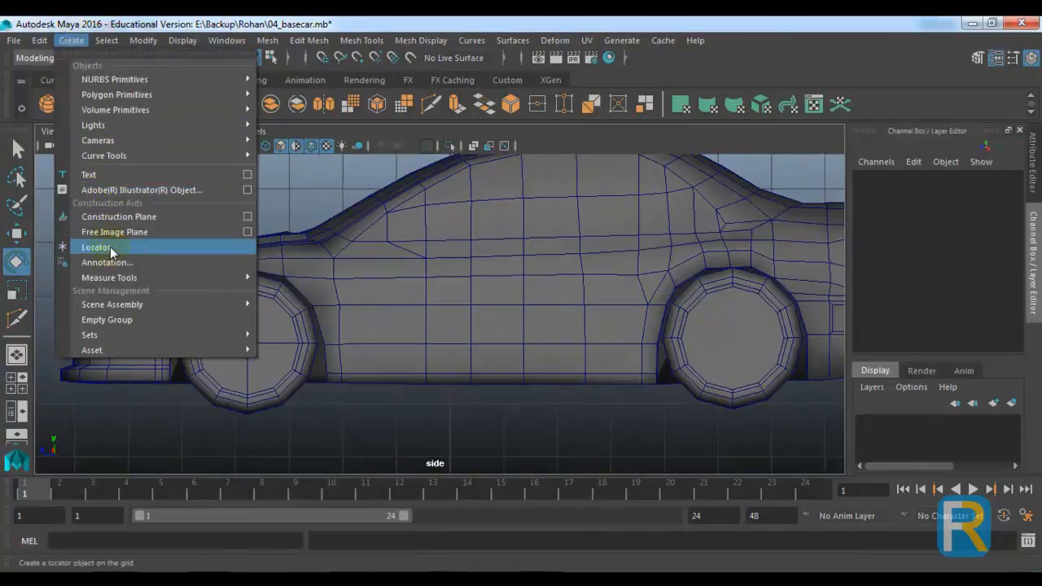
mouse_move(110, 277)
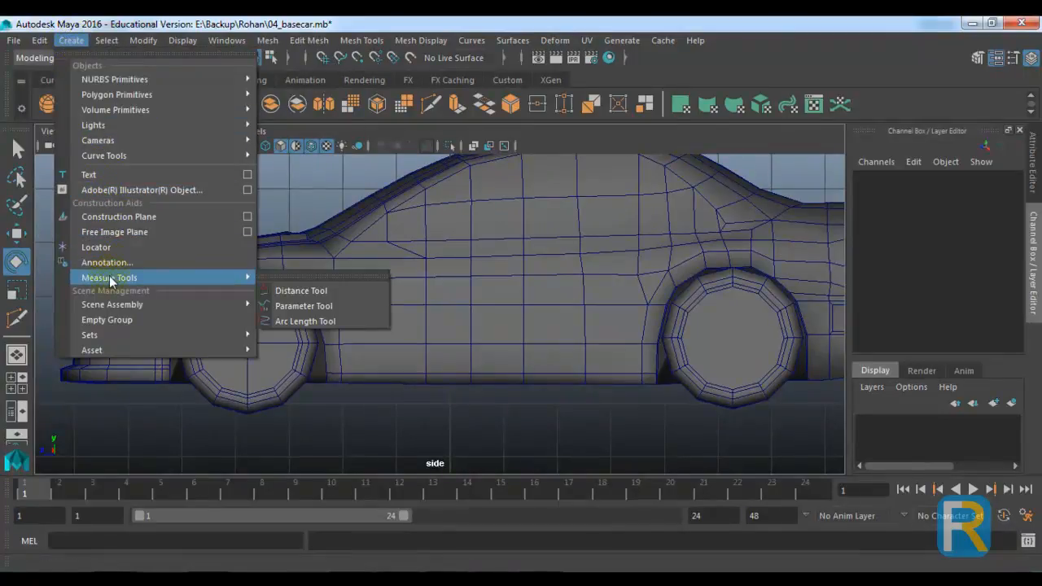
click(284, 296)
alt+middle_drag(237, 322, 415, 288)
key(4)
scroll(242, 330, up, 3)
scroll(344, 304, up, 1)
scroll(415, 288, up, 4)
scroll(414, 288, up, 1)
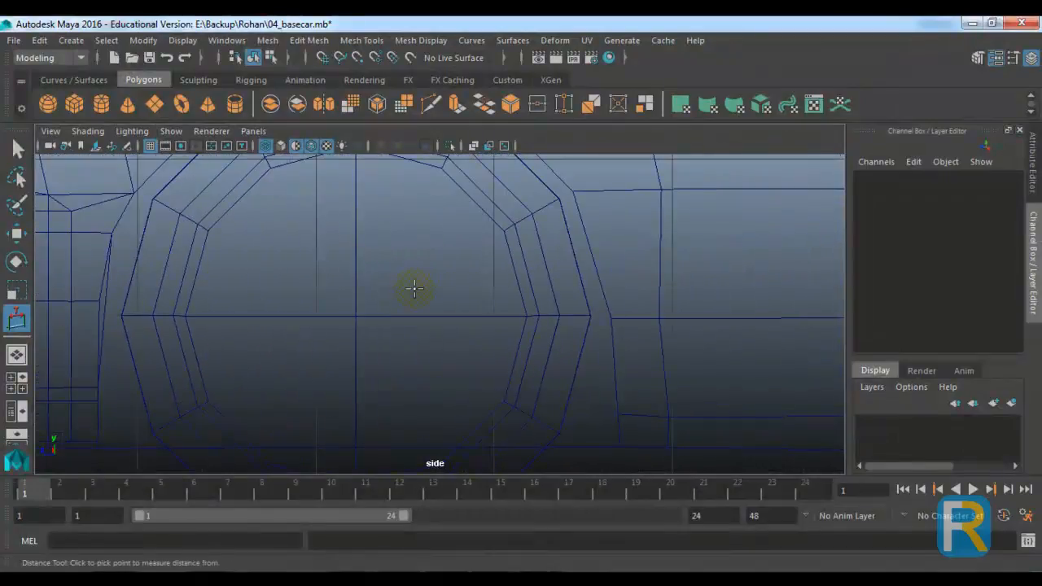
scroll(354, 302, up, 2)
alt+middle_drag(354, 302, 358, 363)
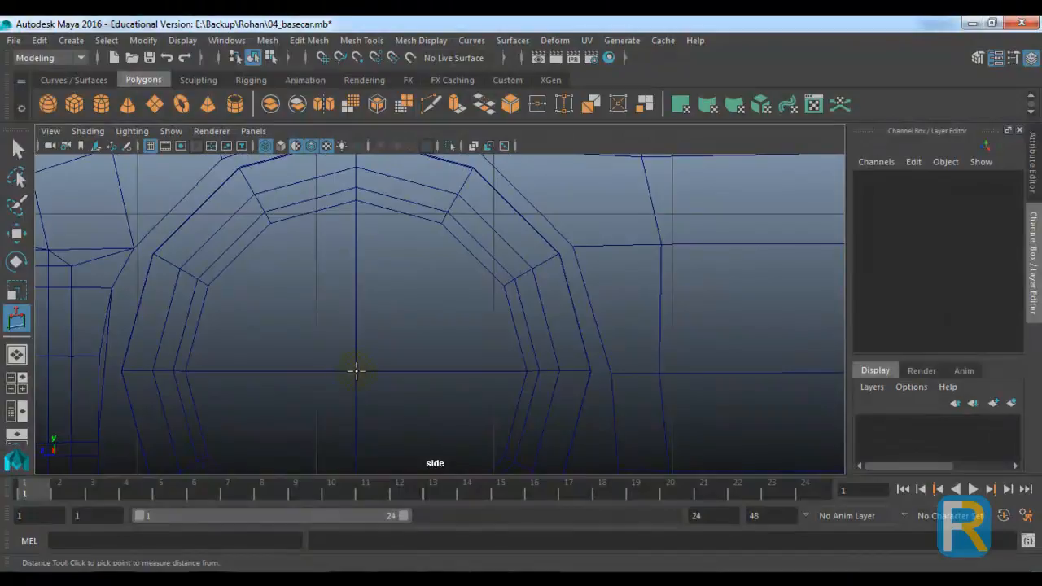
click(356, 371)
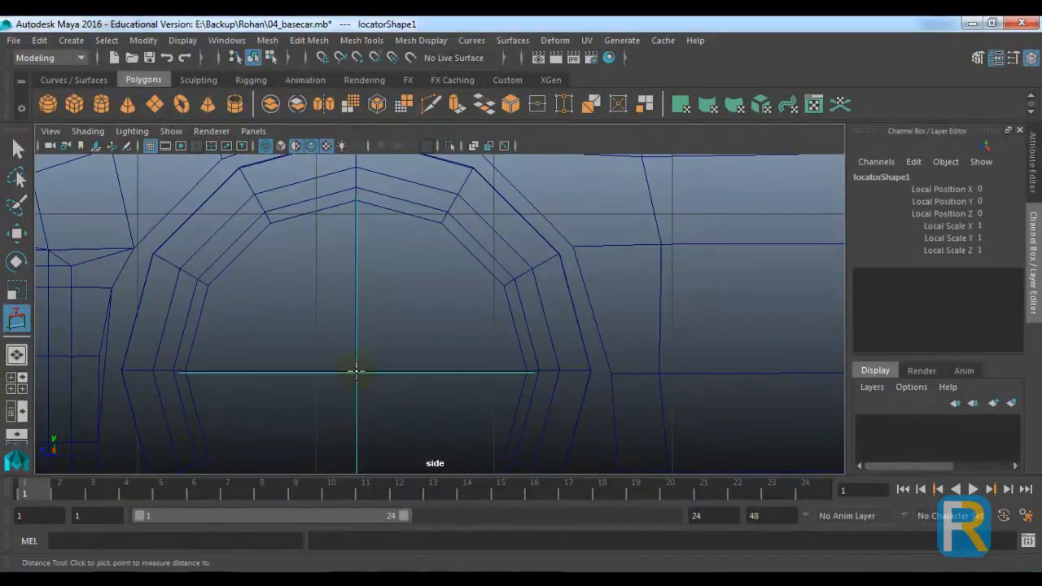
- Place the measurement's end point at the top of the front wheel's outer edge to measure its radius
alt+middle_drag(430, 274, 428, 361)
scroll(420, 326, down, 1)
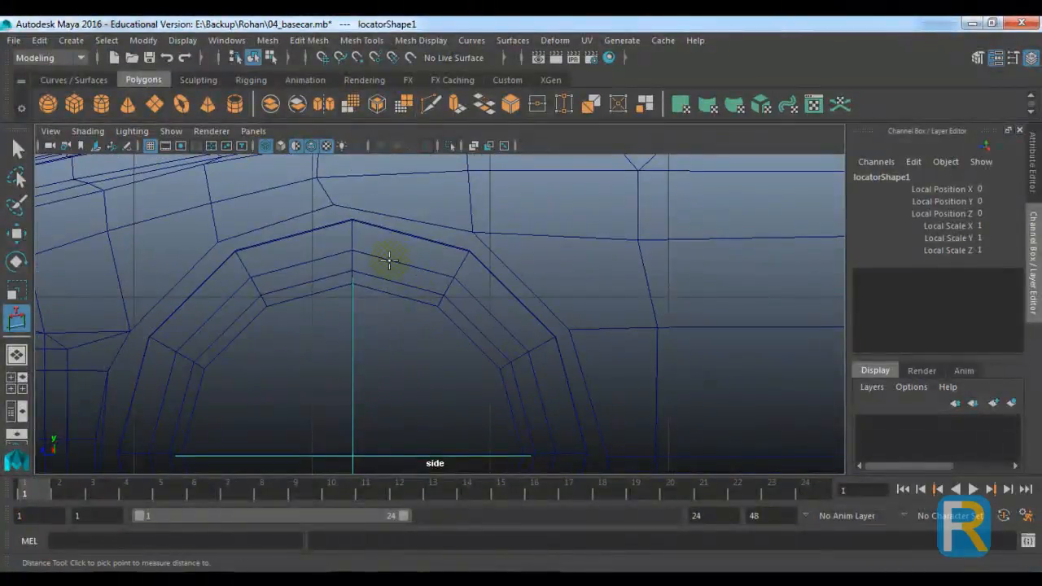
click(424, 253)
drag(374, 242, 353, 218)
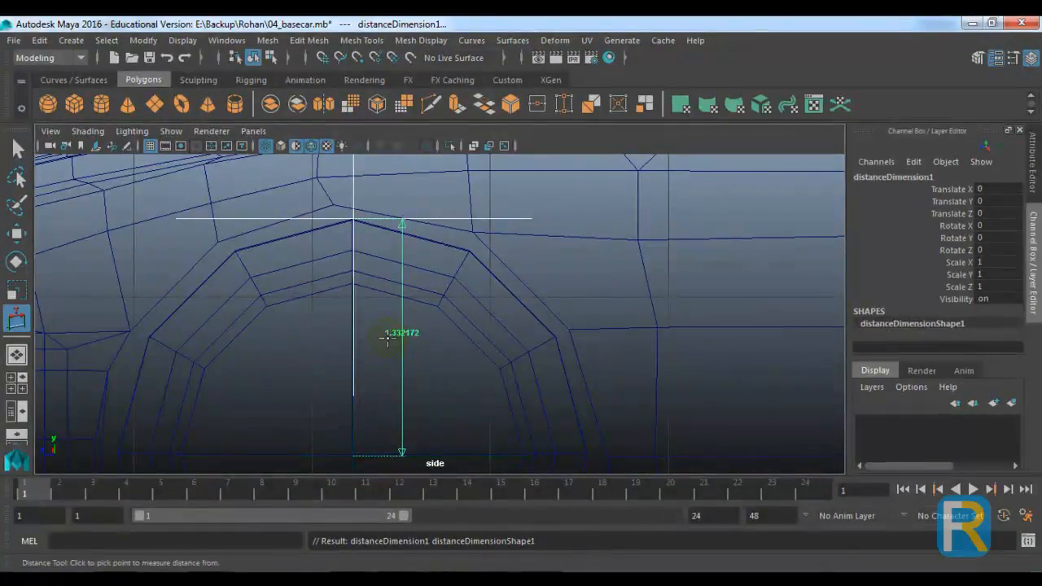
- Leave the Distance Tool, deselect the finished measurement and open the Windows Calculator
key(w)
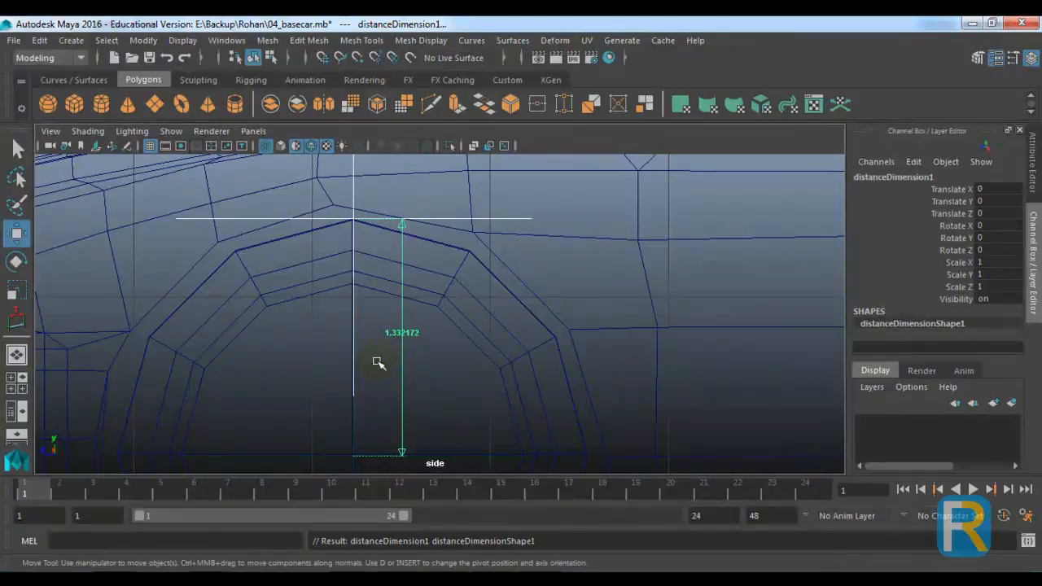
click(377, 363)
key(super+r)
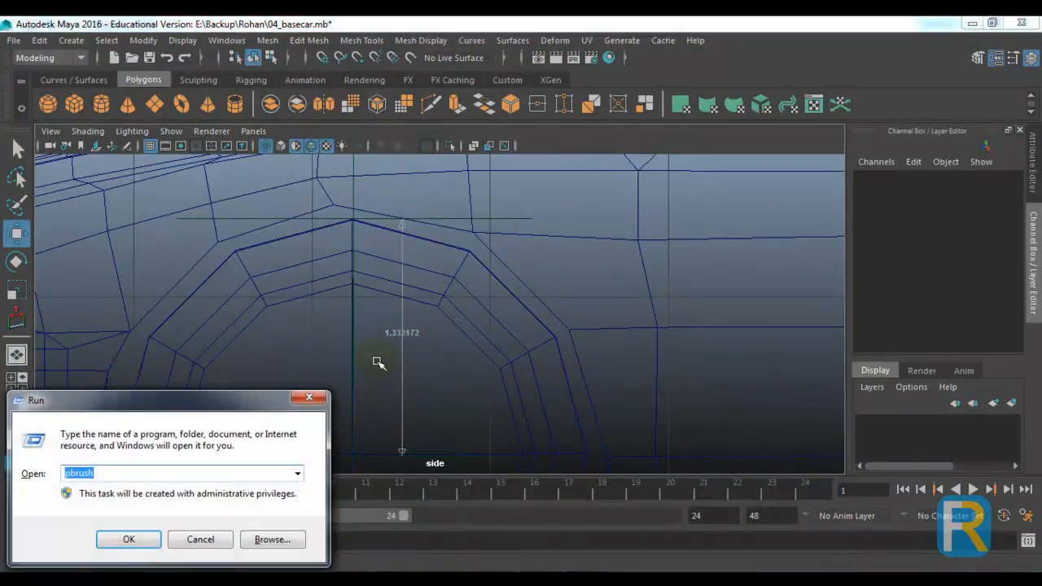
text(calc)
key(Return)
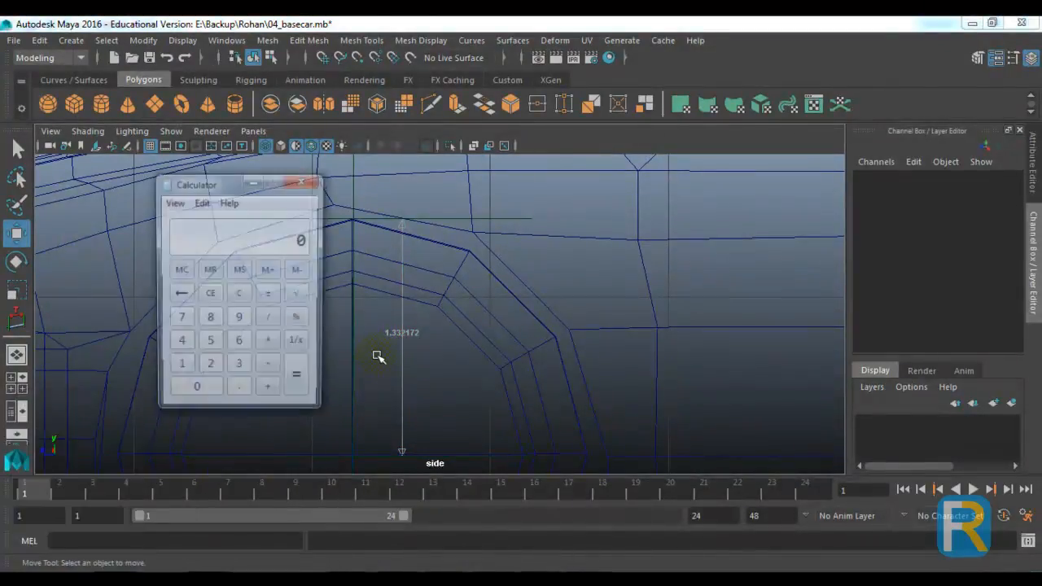
- Calculate the travel distance as 6.28 × 1.33 in Calculator and close it to return to Maya
click(238, 342)
click(238, 392)
click(210, 368)
click(209, 319)
click(269, 343)
click(179, 368)
click(238, 392)
click(239, 369)
click(239, 369)
click(298, 384)
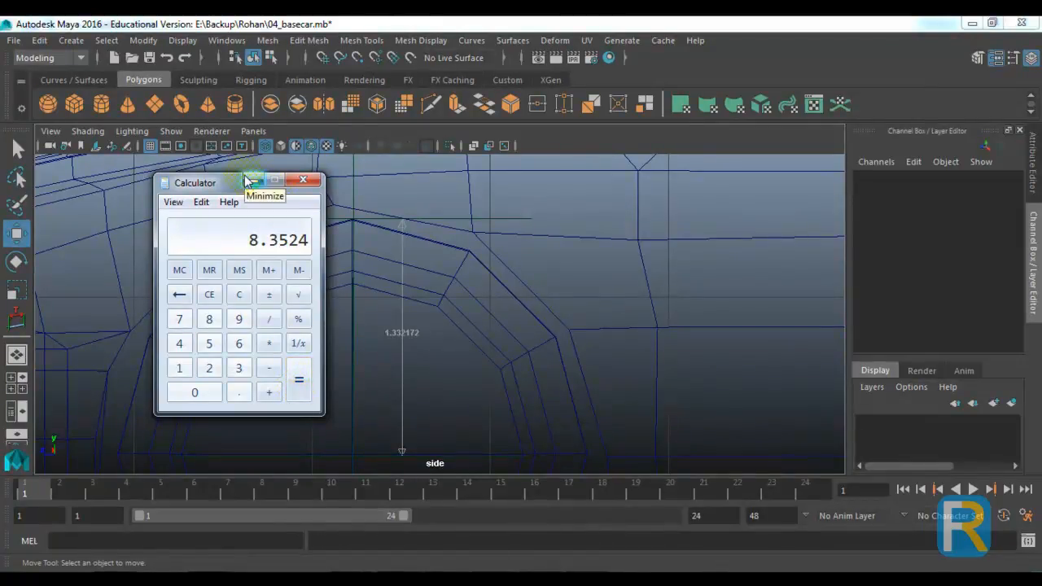
click(302, 179)
- Start a new Distance Tool measurement with its first point at the bottom of the front wheel
scroll(350, 302, down, 5)
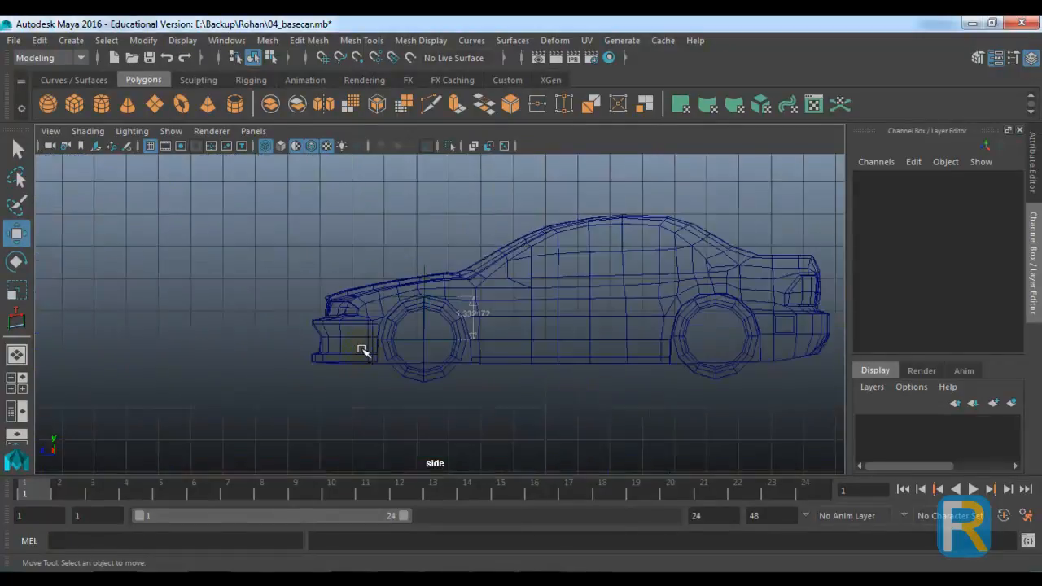
scroll(361, 350, up, 2)
click(16, 319)
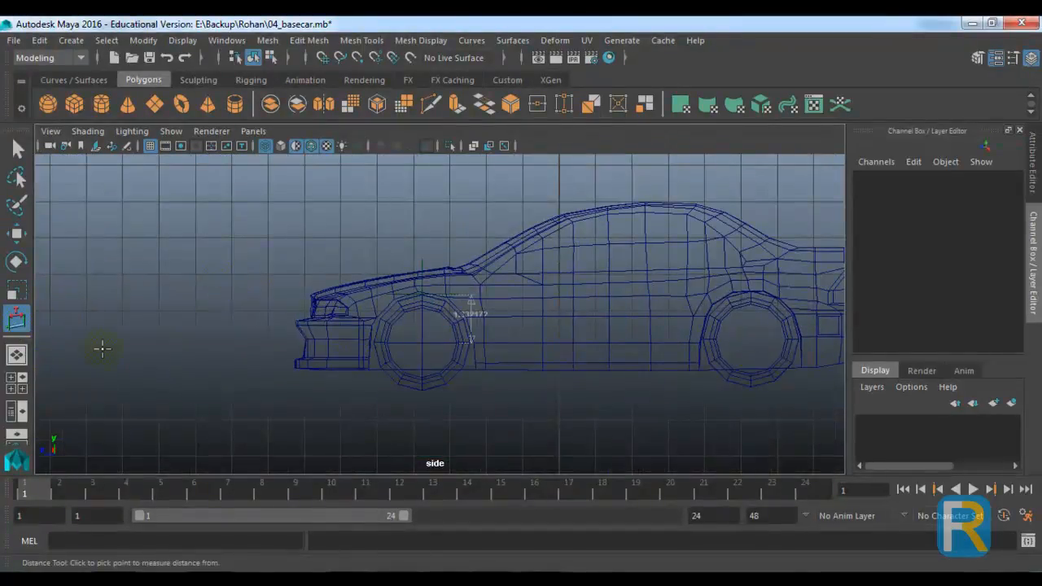
scroll(387, 417, up, 5)
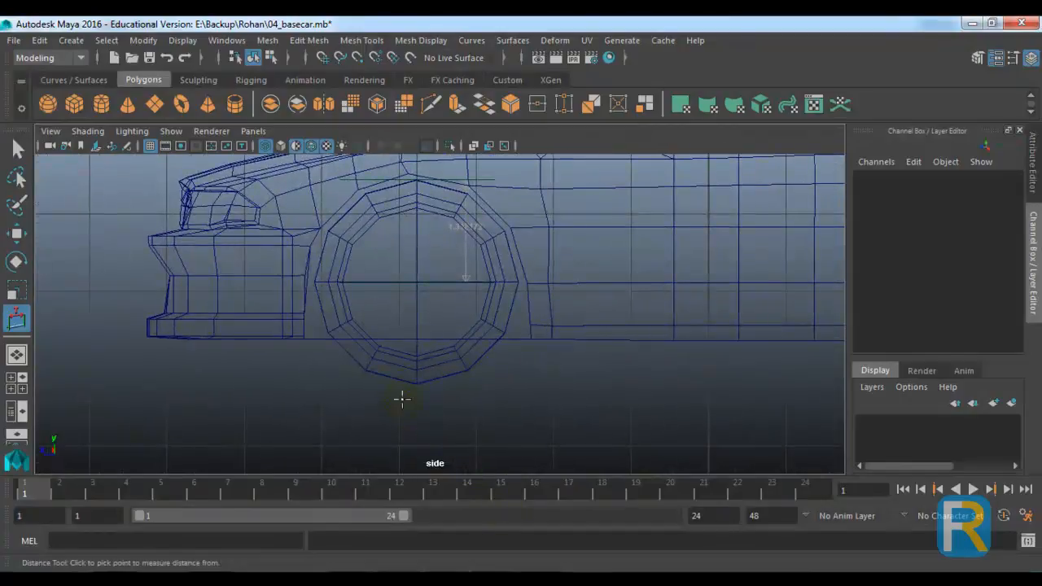
scroll(402, 398, up, 2)
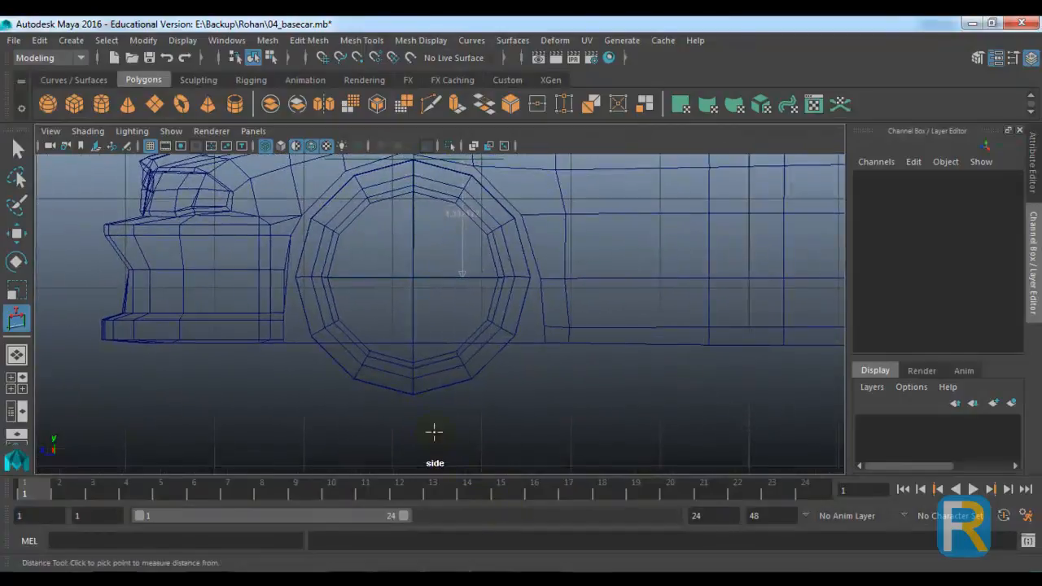
click(414, 397)
- Place the measurement's end point ahead of the car on a black background and move its locator forward to a distance of about 8.36
scroll(414, 418, down, 4)
scroll(455, 414, up, 2)
key(alt+b)
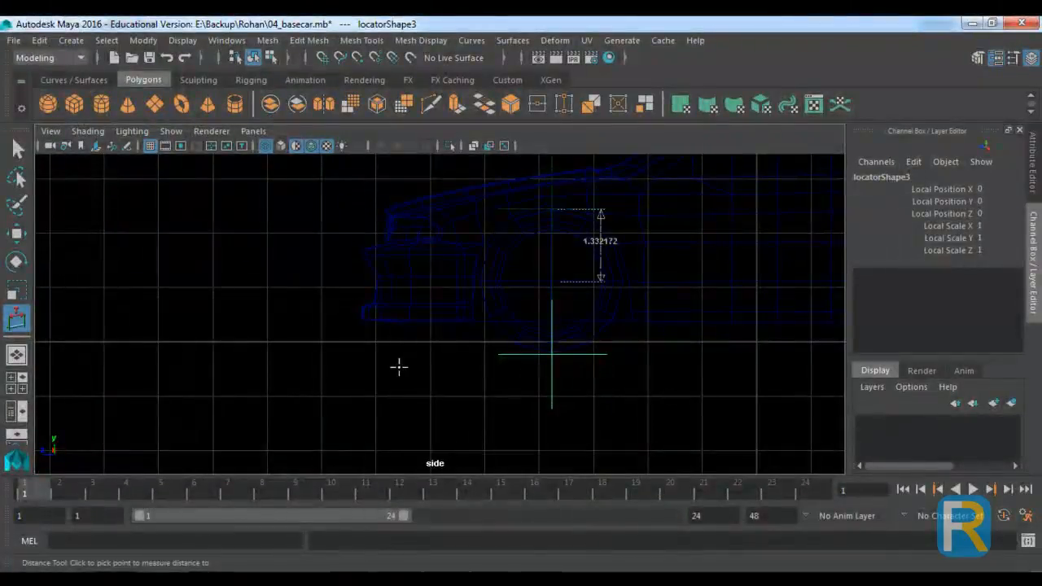
click(337, 371)
drag(337, 370, 204, 355)
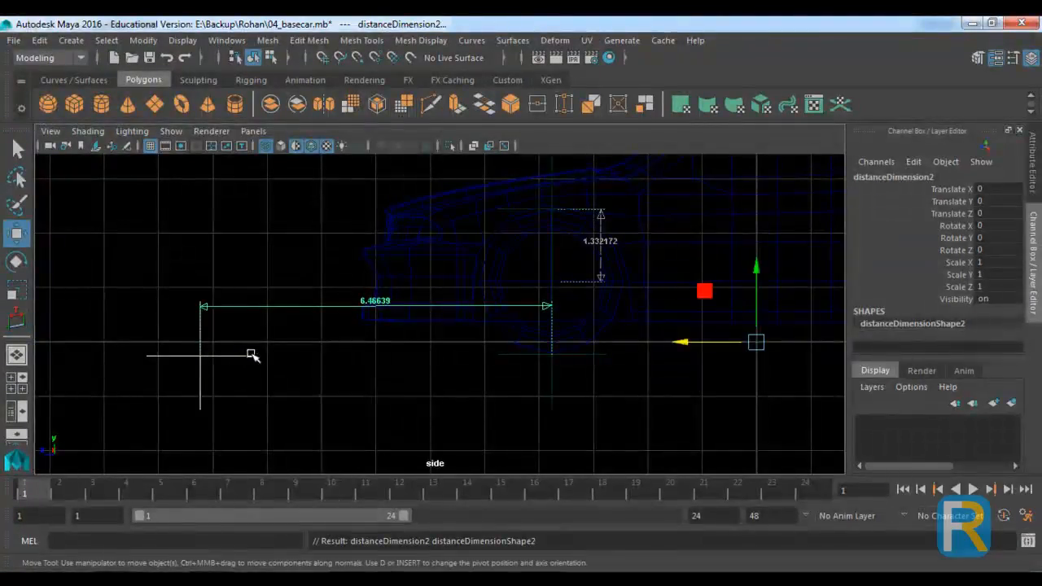
drag(272, 349, 230, 382)
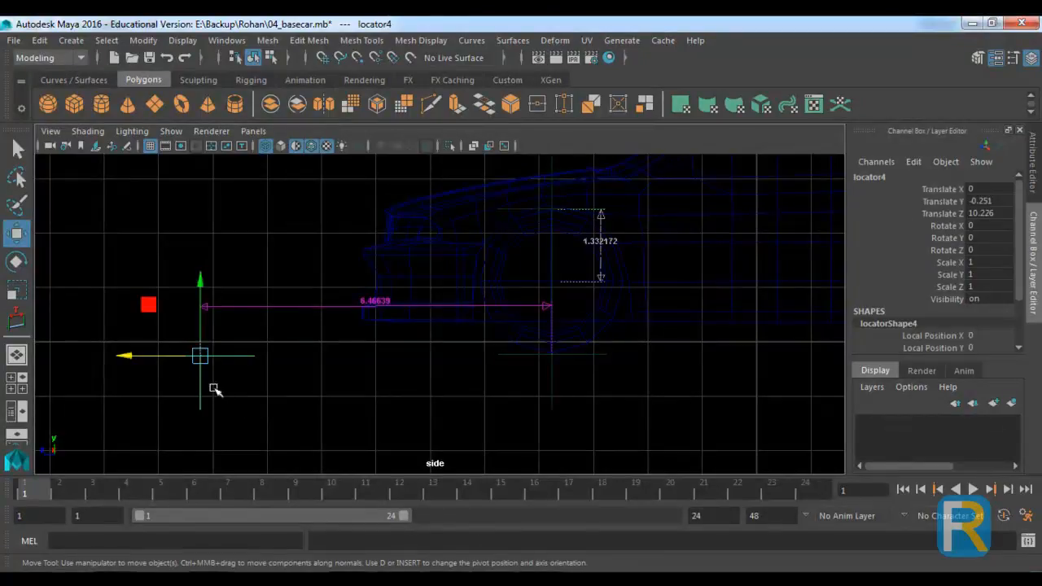
drag(127, 355, 28, 341)
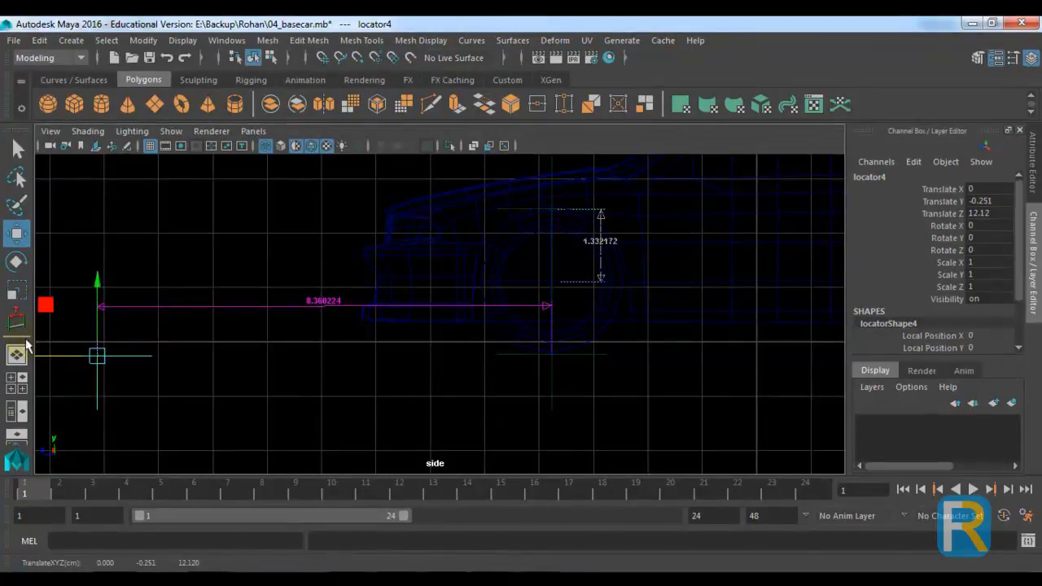
- Deselect the locator, switch the side view's background to light gray and hide the grid
scroll(312, 328, down, 3)
click(467, 382)
alt+middle_drag(467, 382, 554, 386)
key(alt+b)
key(alt+b)
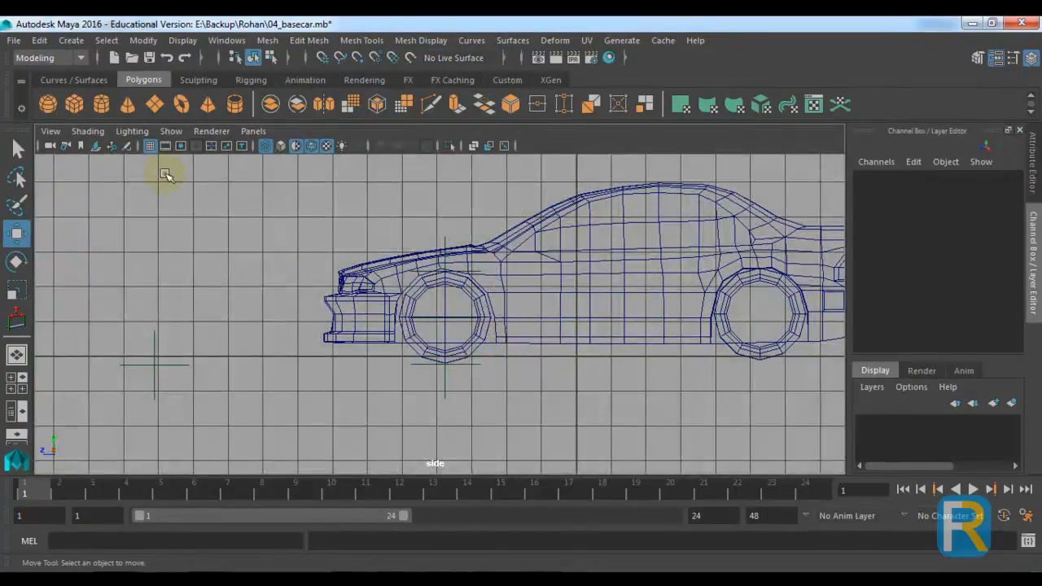
click(150, 145)
alt+middle_drag(357, 277, 362, 279)
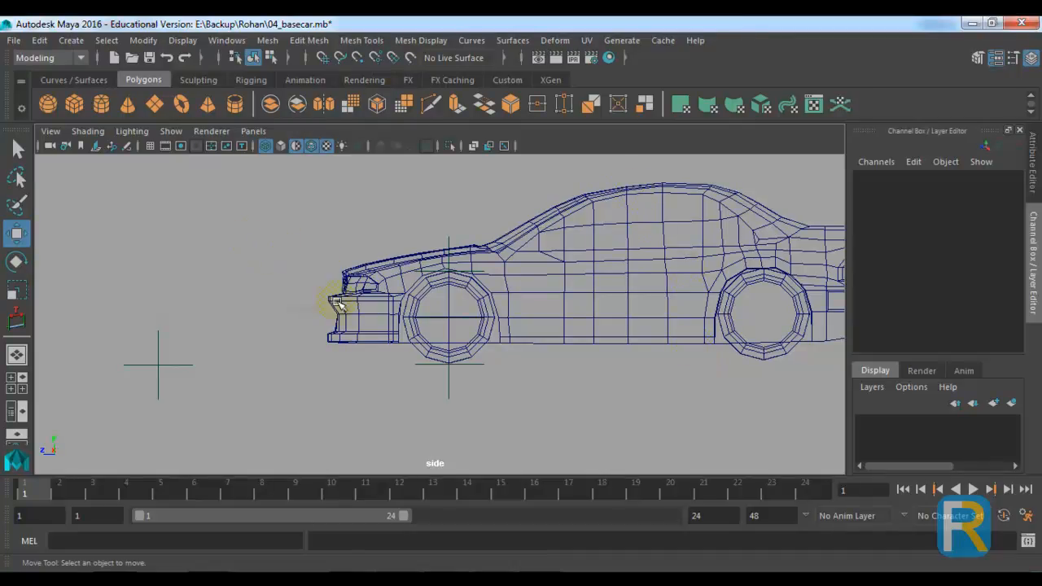
- Switch to the Animation menu set and open the Set Driven Key window, moving it aside from the car
scroll(330, 358, down, 1)
alt+middle_drag(330, 359, 281, 358)
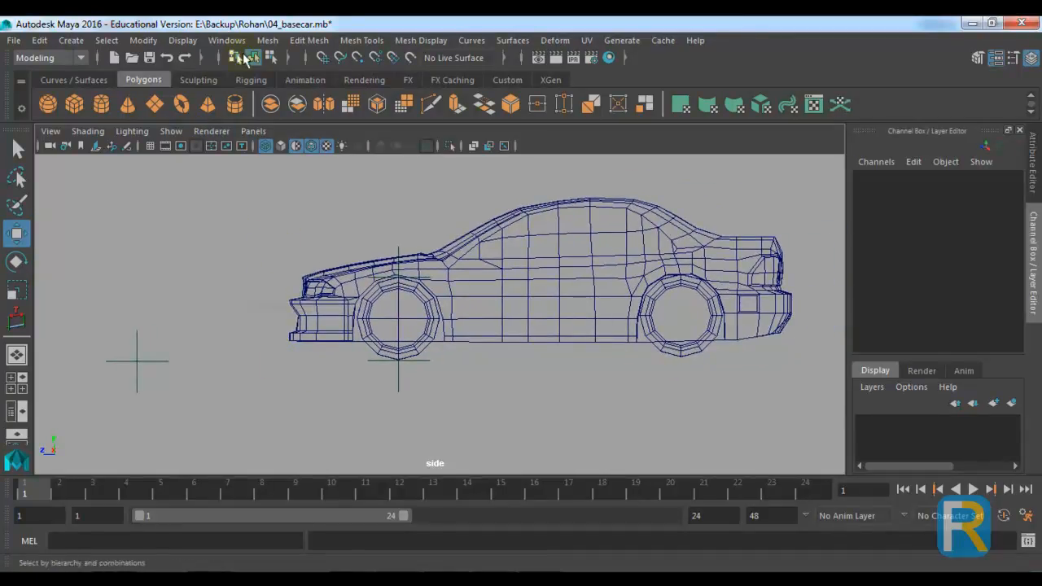
click(49, 58)
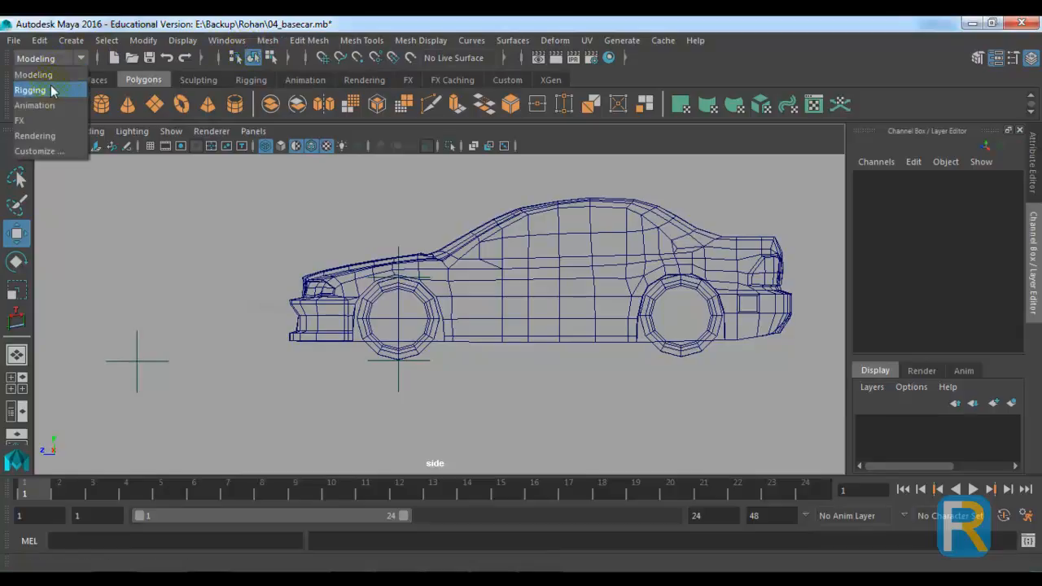
click(41, 102)
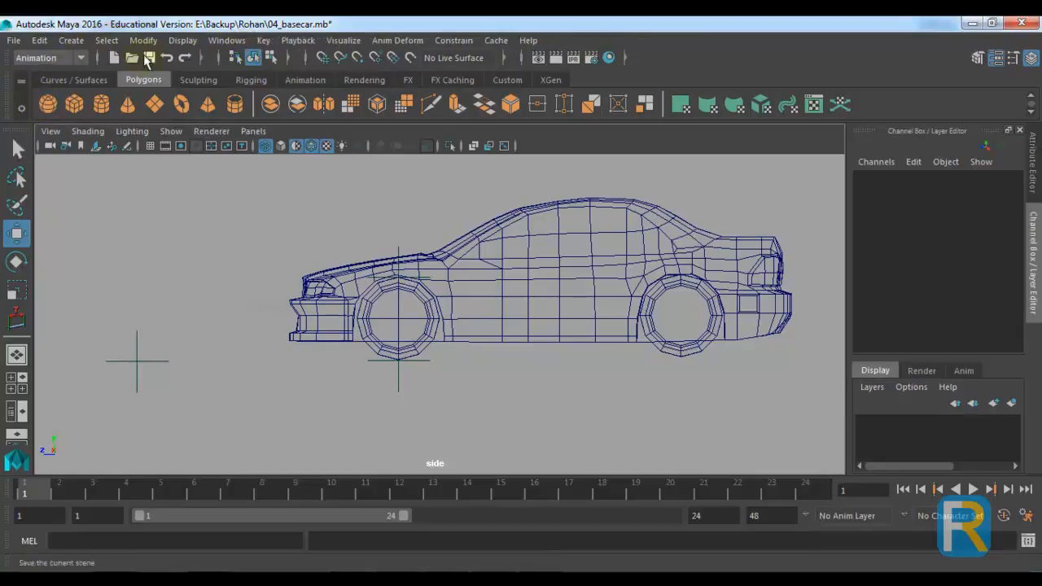
click(263, 40)
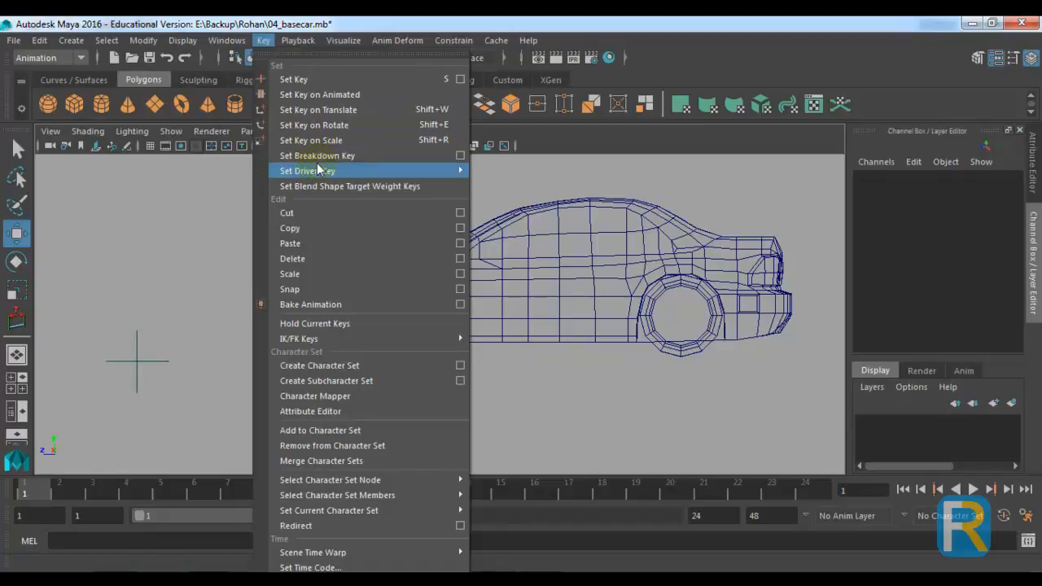
mouse_move(319, 171)
click(482, 183)
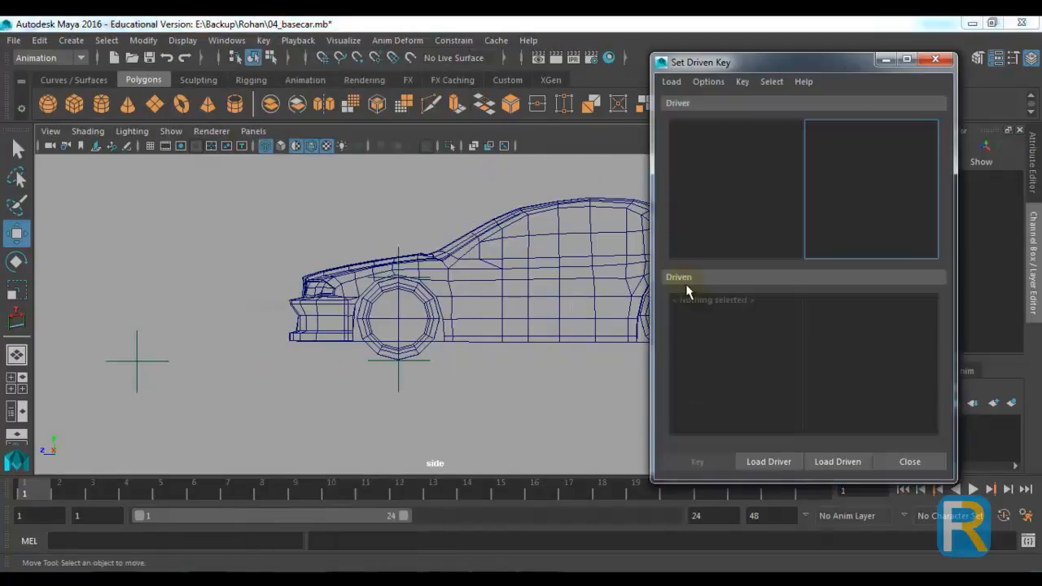
drag(765, 65, 841, 67)
- Select the whole Car group by its parent node and load it as the driver
alt+middle_drag(646, 268, 582, 271)
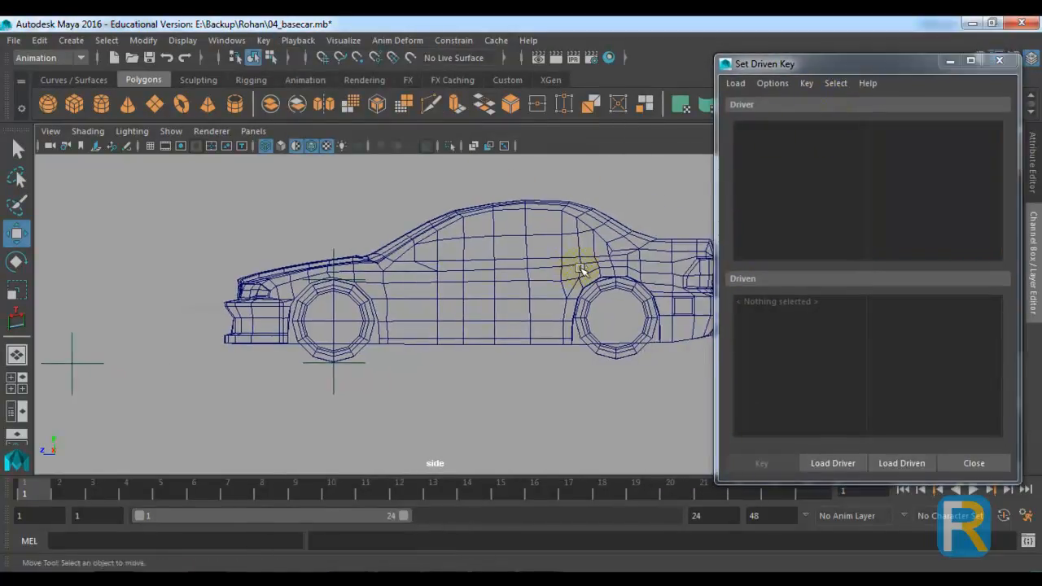
alt+right_drag(583, 271, 521, 237)
click(524, 210)
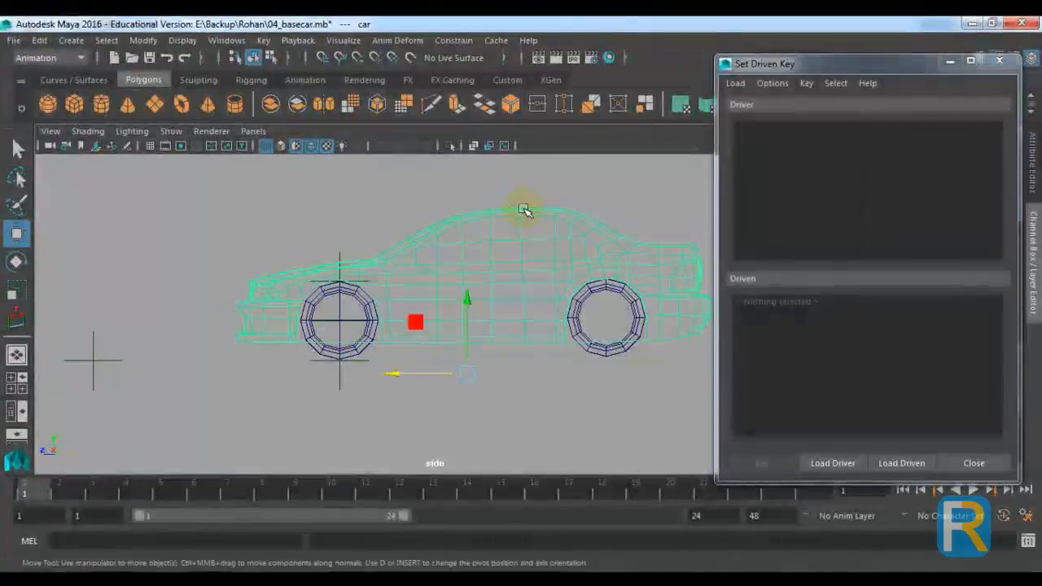
key(Up)
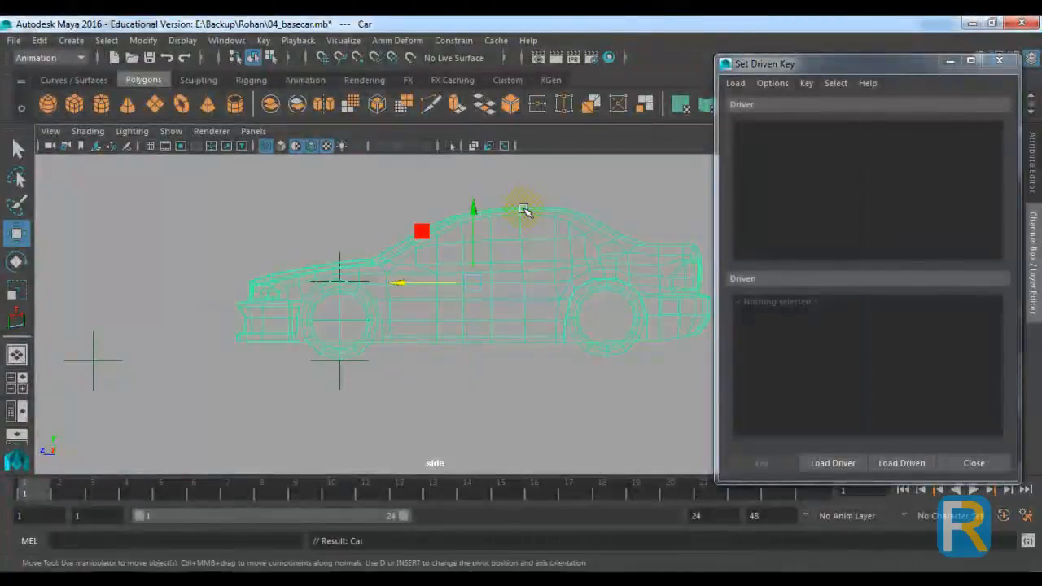
click(816, 462)
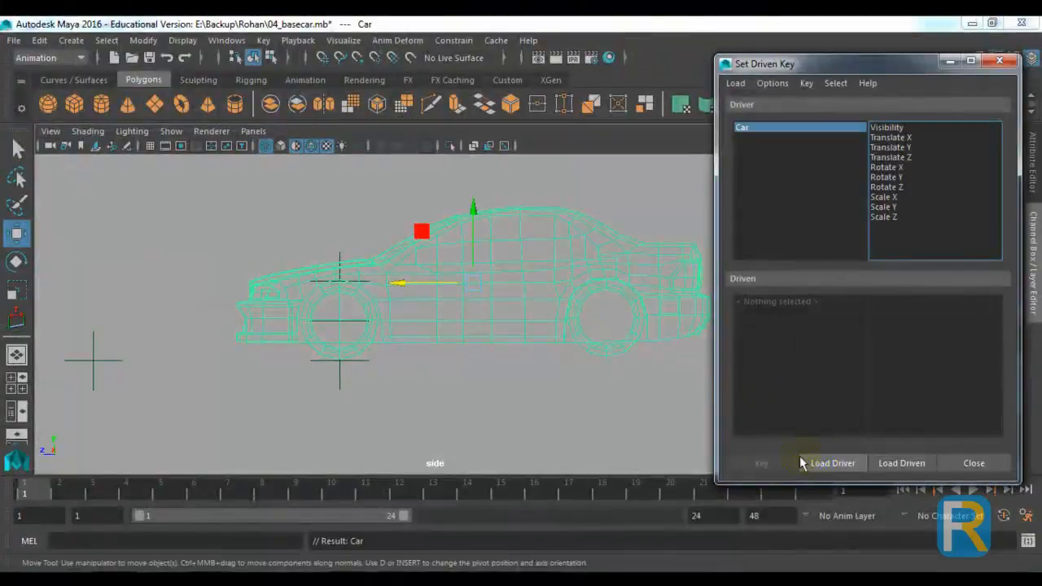
- Load the front and rear wheels as driven objects and highlight all four surfaces in the driven list
click(523, 433)
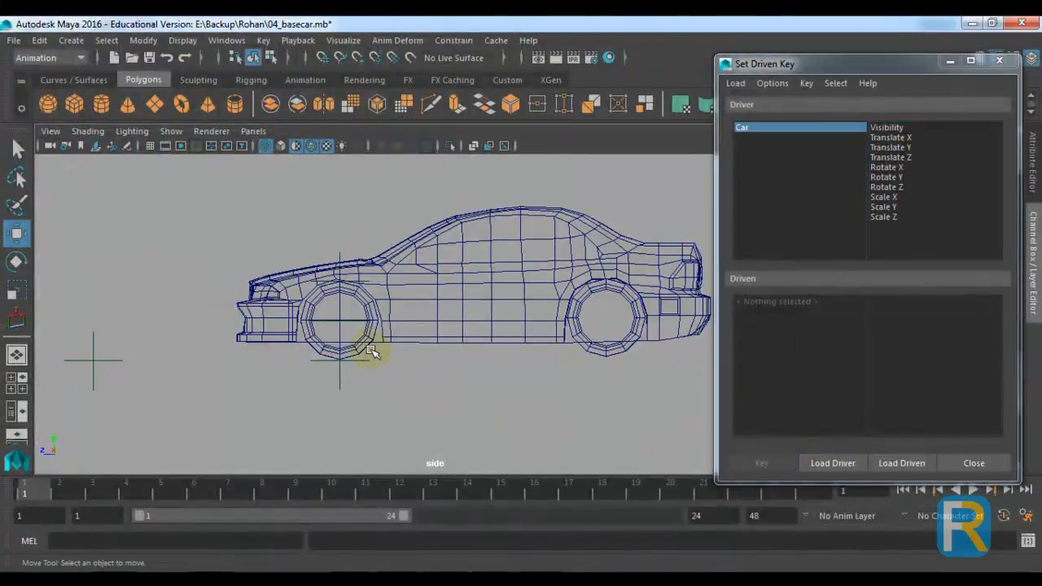
click(364, 346)
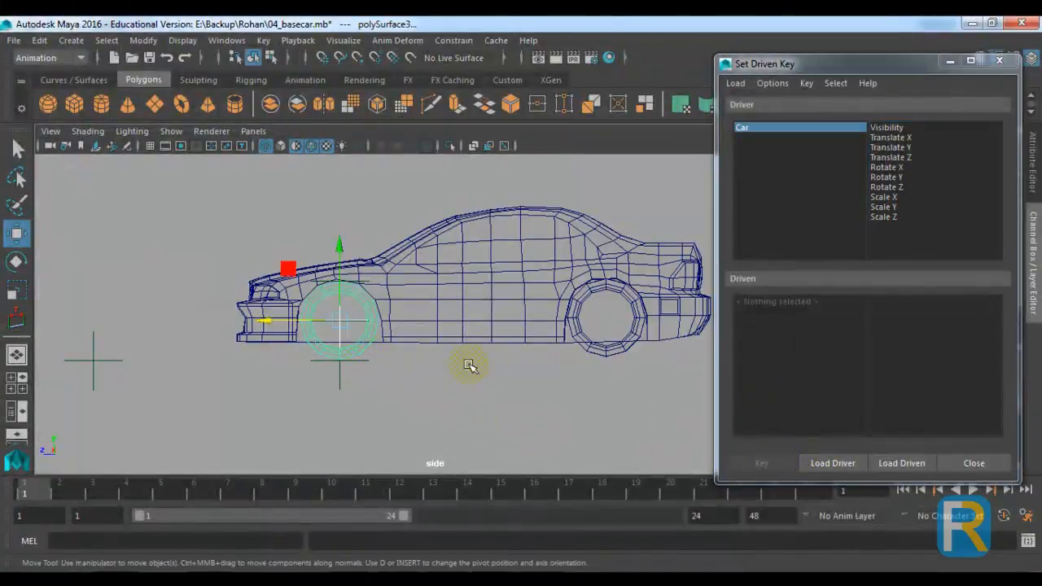
shift+click(598, 350)
click(901, 463)
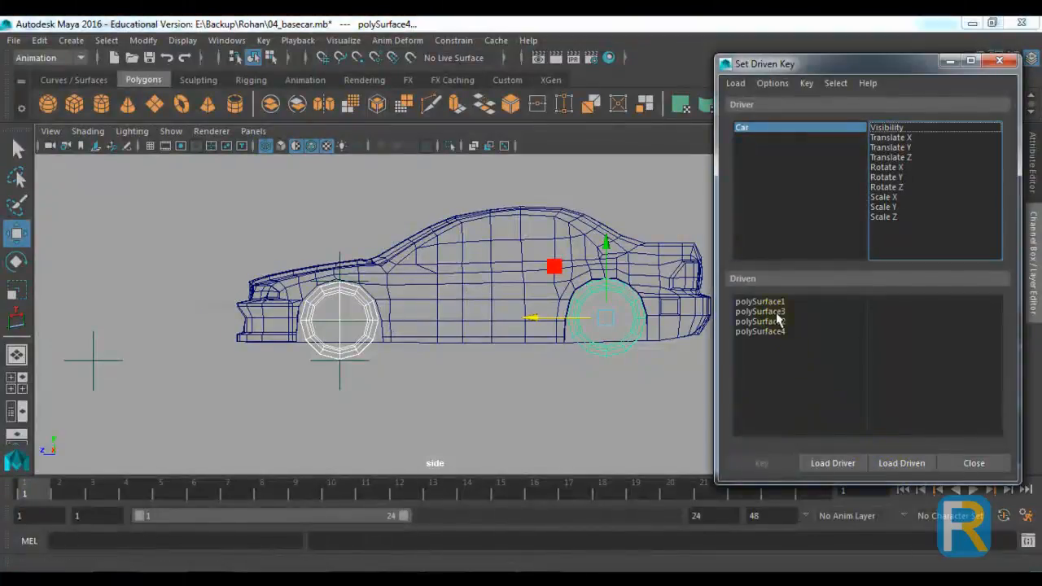
drag(773, 302, 772, 332)
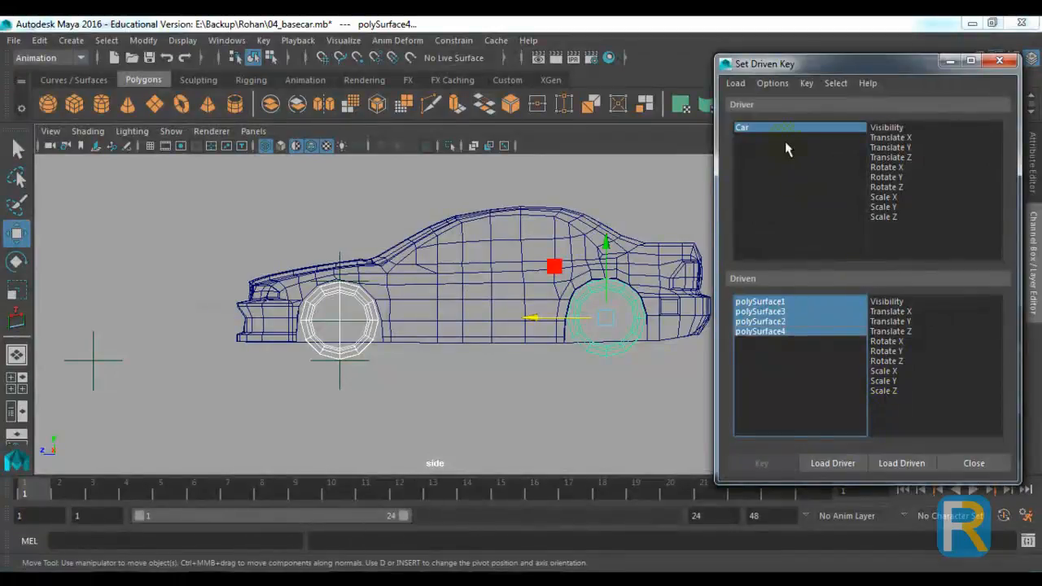
- Try moving the whole Car group forward along Z, and undo the move
drag(810, 65, 754, 344)
click(516, 205)
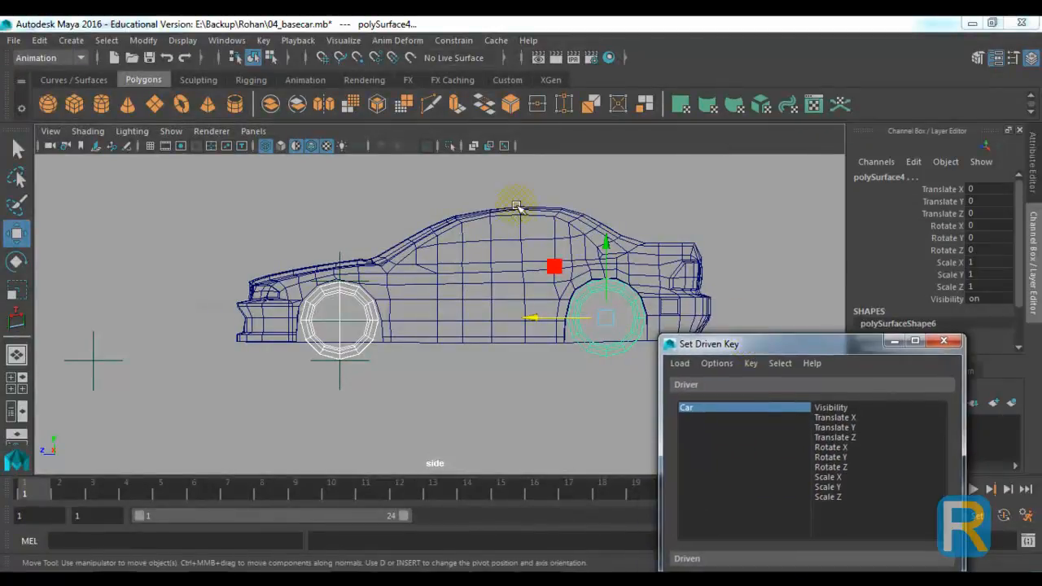
key(Up)
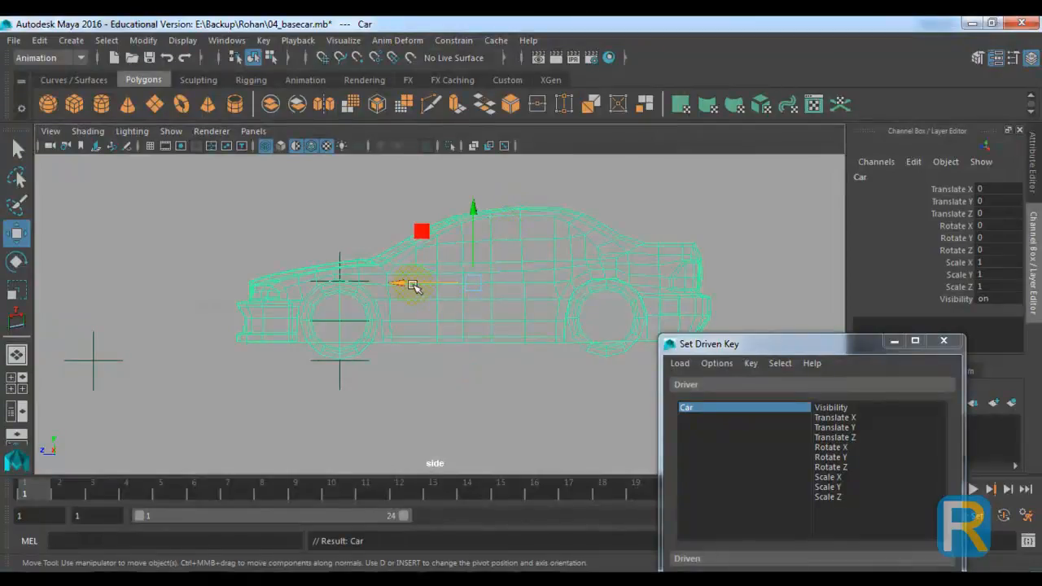
drag(412, 284, 376, 284)
key(ctrl+z)
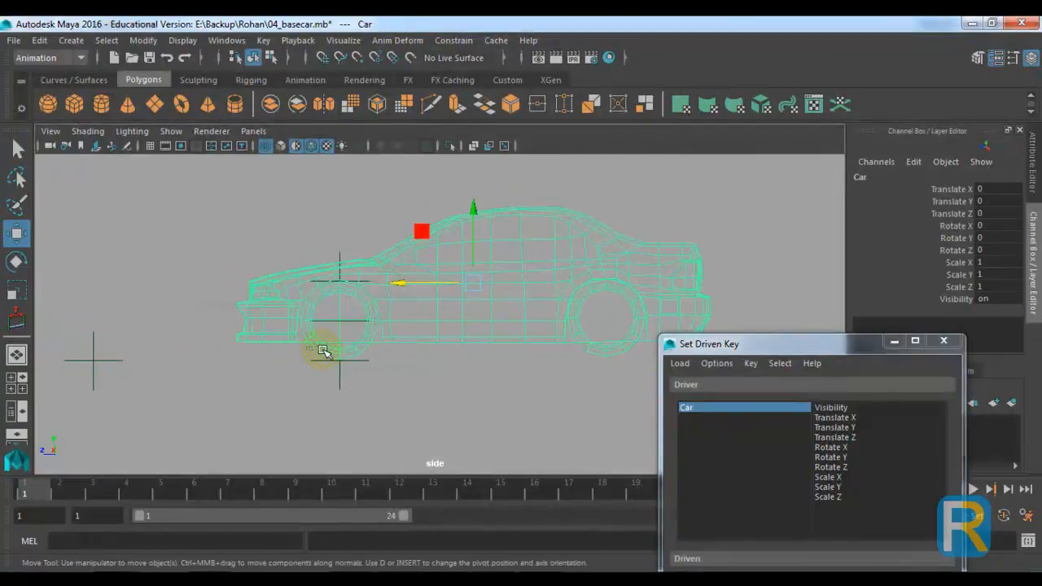
- Try rotating the front wheels about the X axis to check their rolling direction, undoing each rotation
click(337, 329)
key(e)
drag(365, 249, 395, 290)
key(ctrl+z)
drag(780, 346, 689, 151)
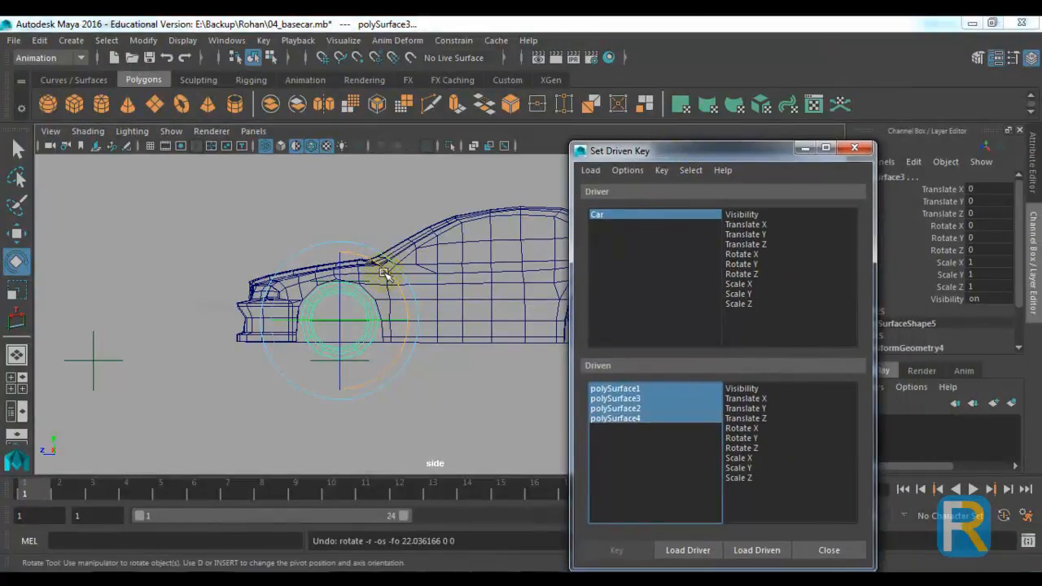
drag(390, 275, 307, 257)
key(ctrl+z)
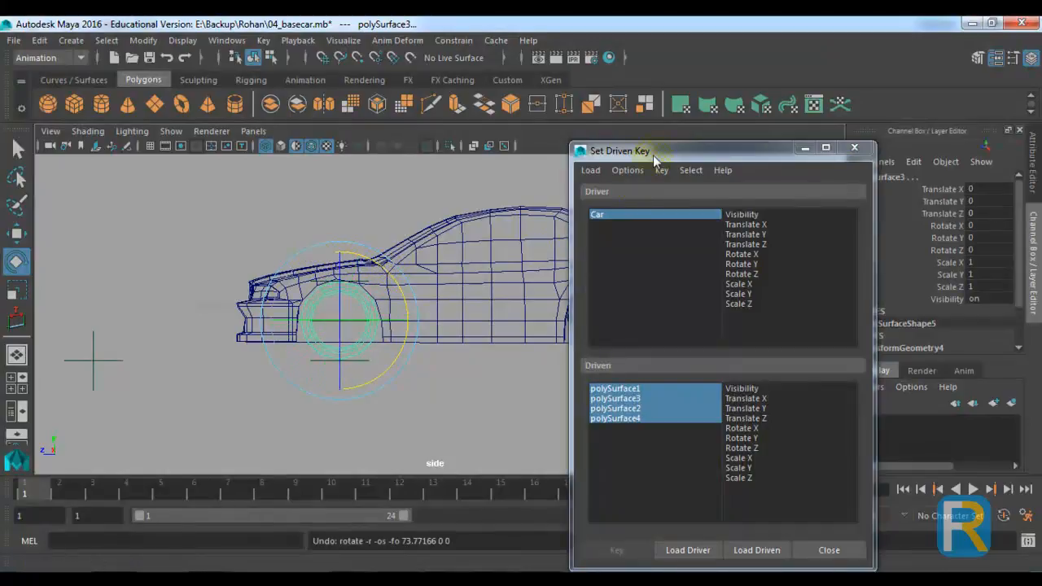
- Key Rotate X of all four wheels against the Car group's Translate Z at the zero position
drag(640, 193, 647, 153)
click(631, 174)
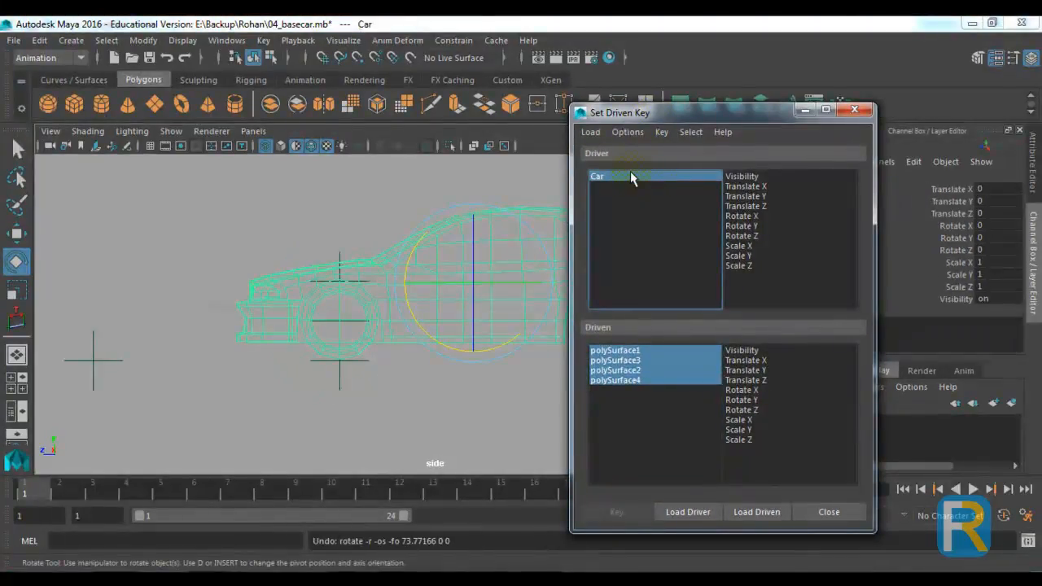
click(755, 207)
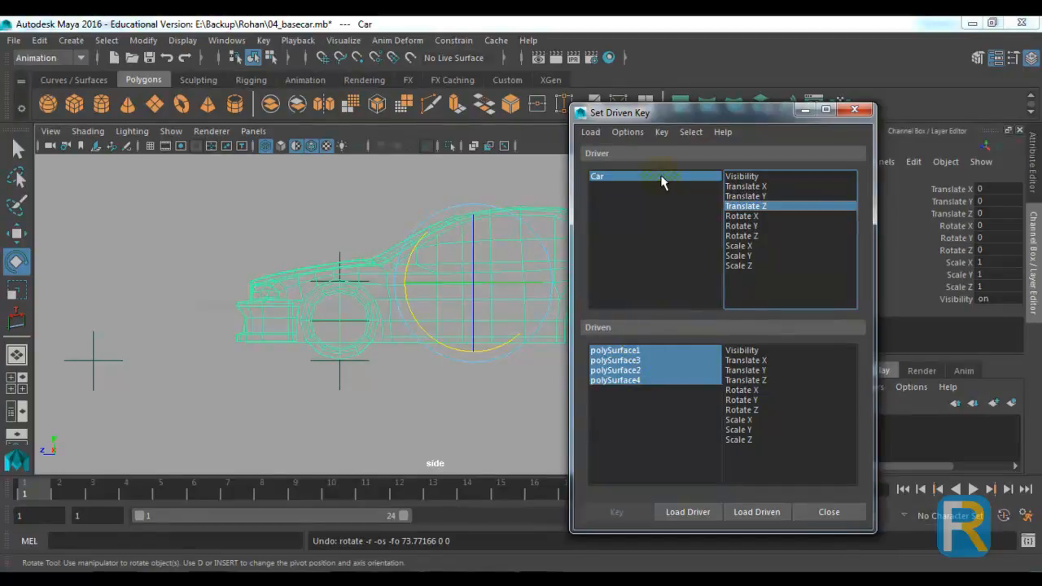
click(660, 353)
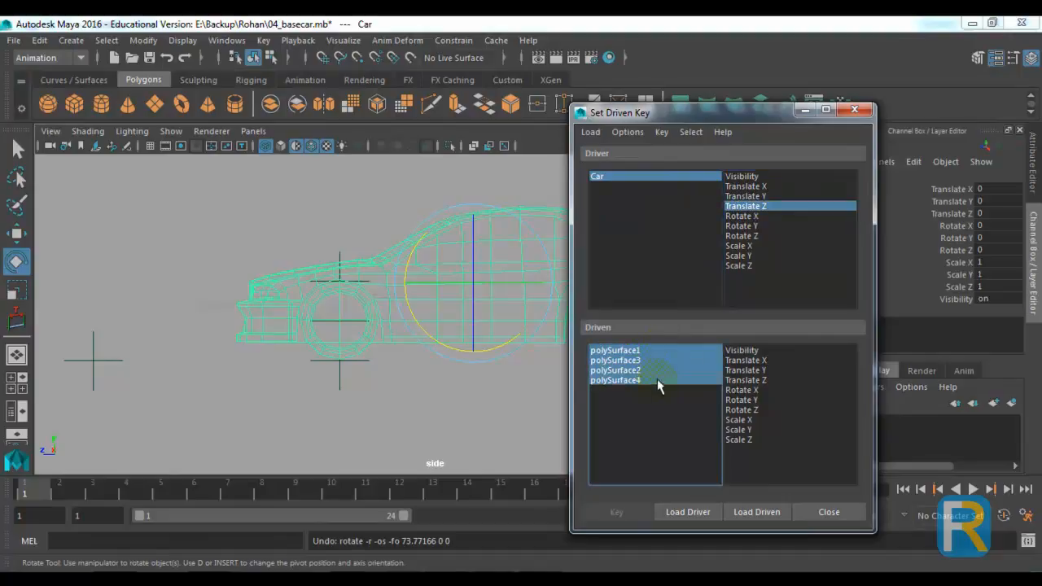
click(742, 391)
click(626, 516)
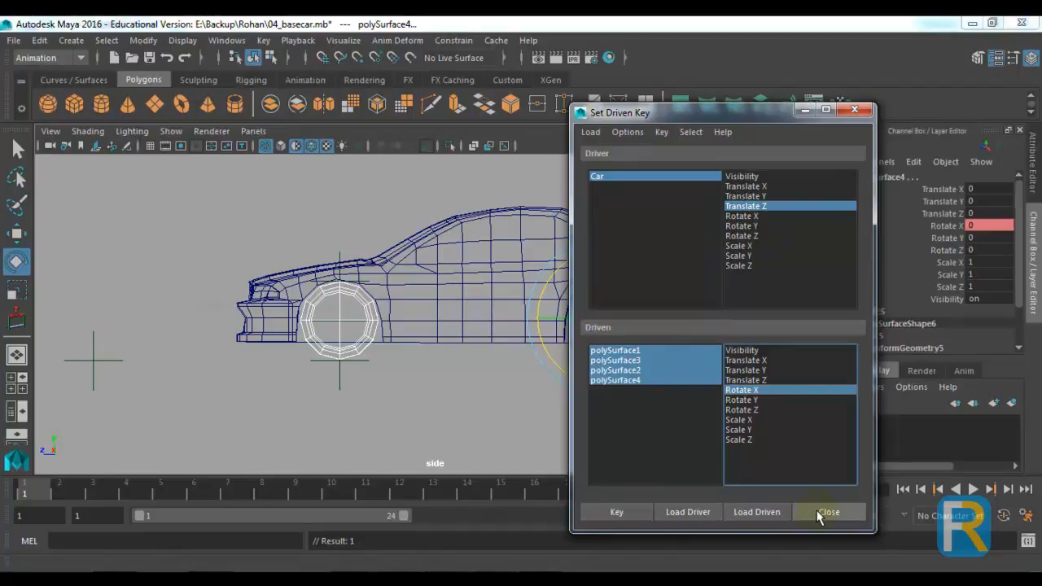
- Minimize Set Driven Key and move the whole Car group forward along Z to about 8.376, aligning the front wheel with the second locator
click(804, 109)
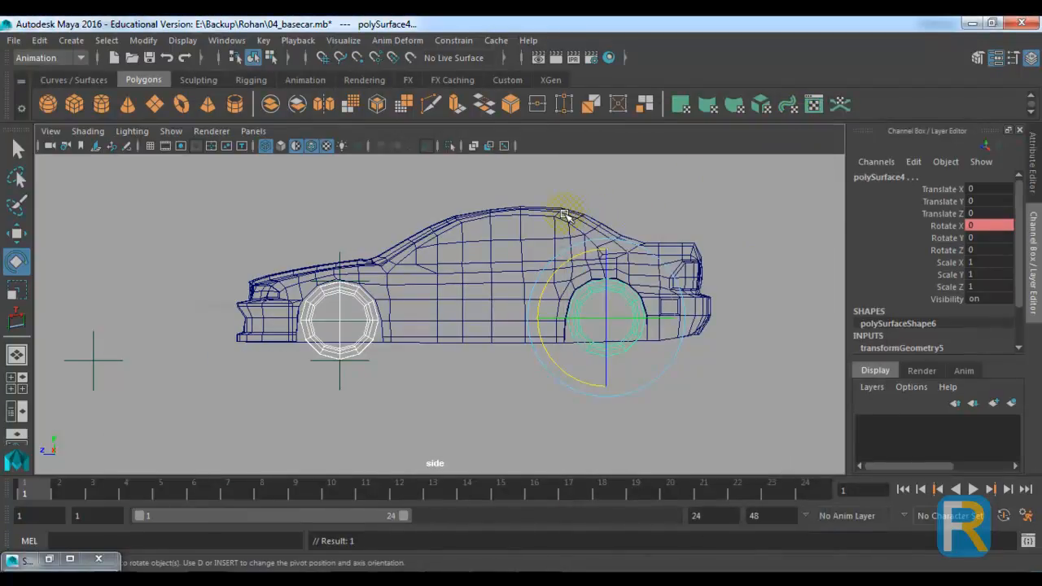
click(565, 214)
key(Up)
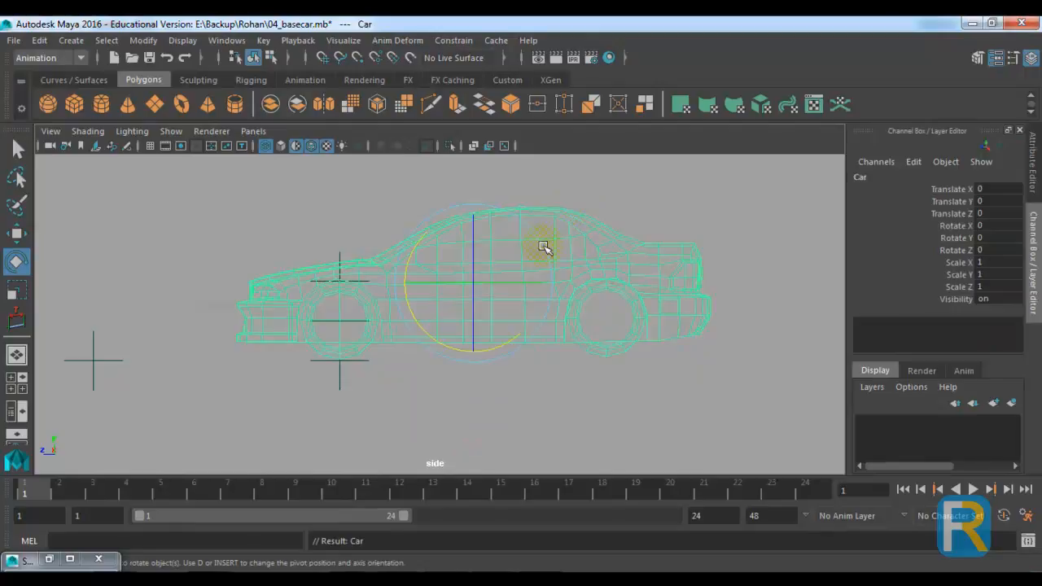
key(w)
scroll(477, 345, down, 1)
alt+middle_drag(481, 345, 541, 352)
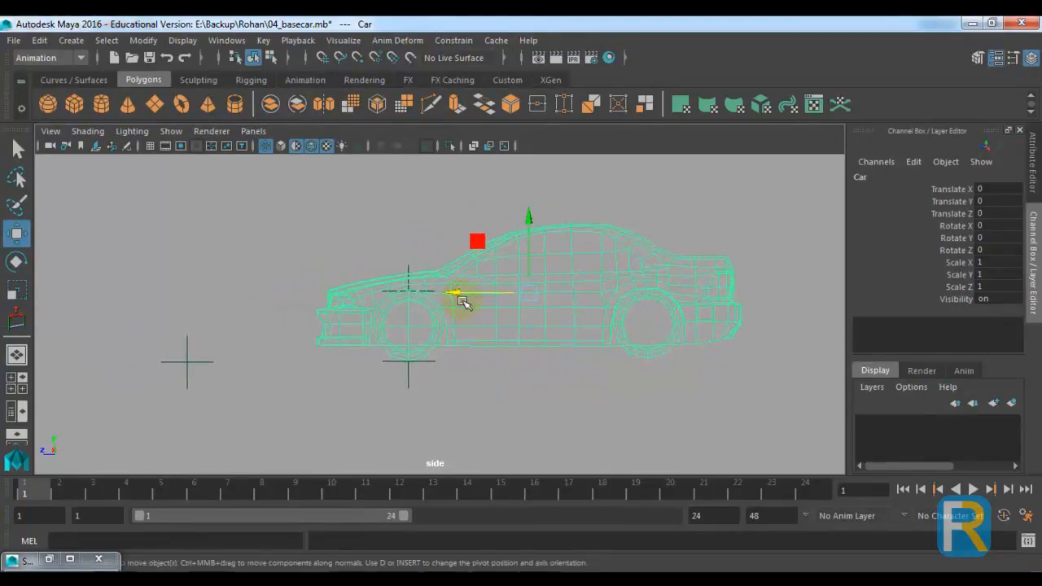
drag(460, 291, 240, 301)
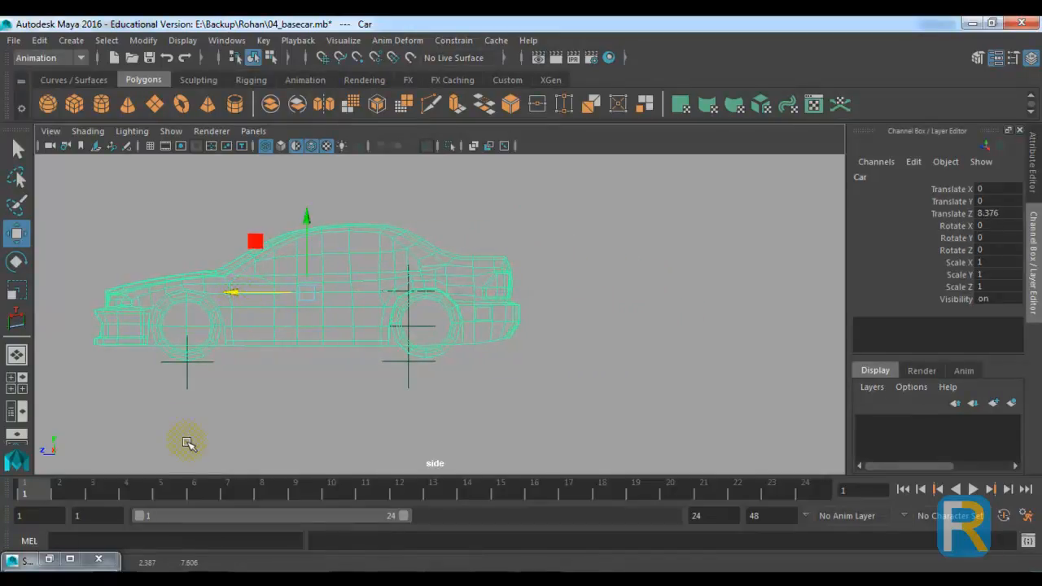
- Restore Set Driven Key, set Rotate X of the four driven wheels to 360, and key it against the car's Translate Z
click(51, 561)
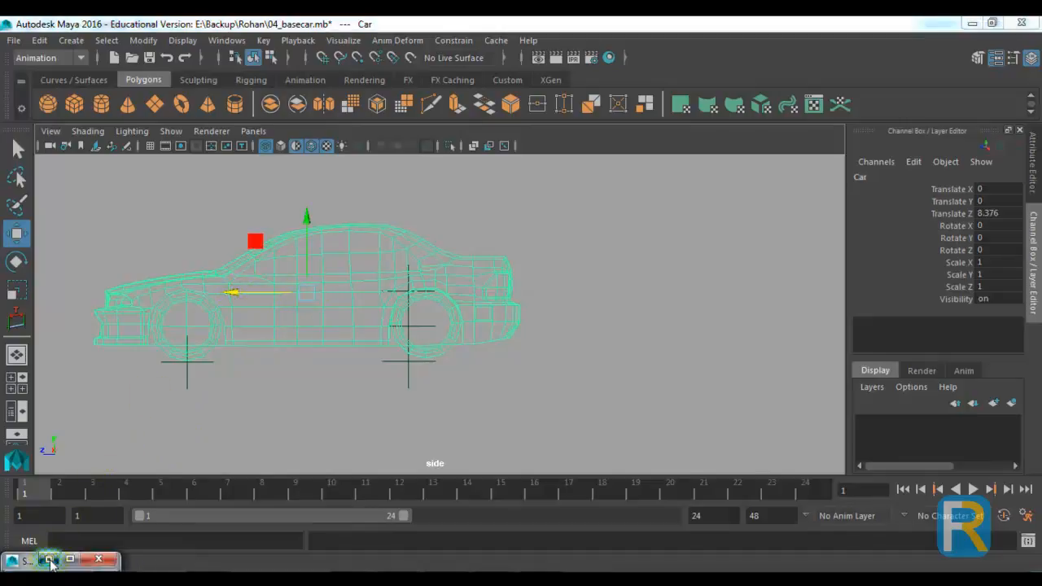
click(48, 560)
drag(675, 116, 669, 98)
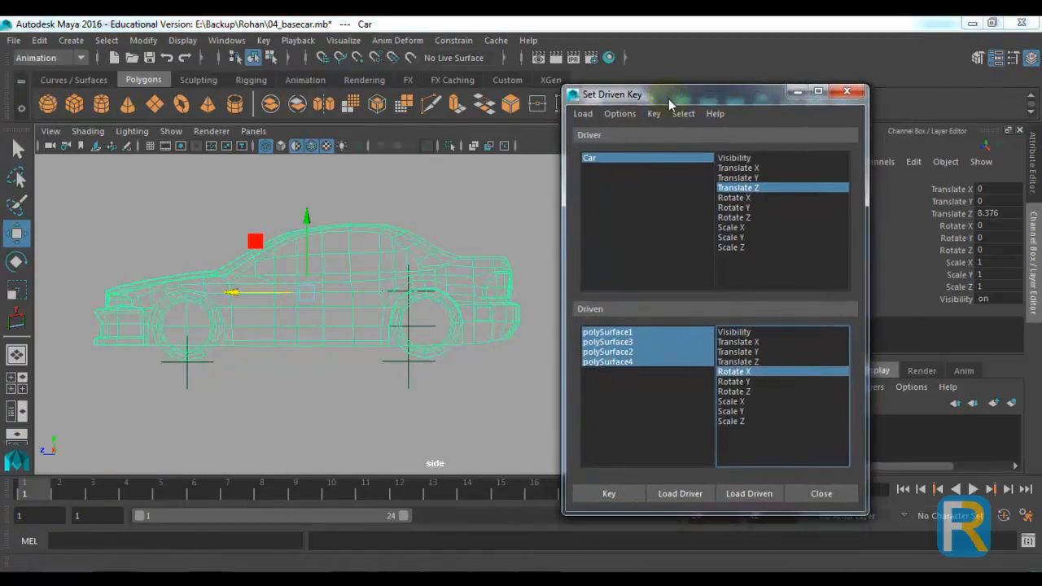
drag(629, 332, 625, 388)
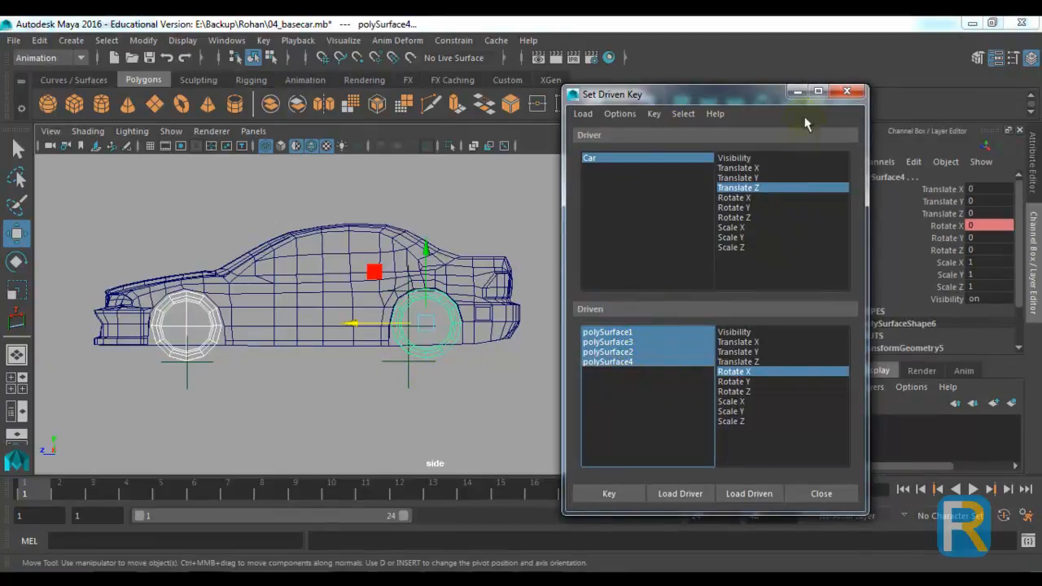
double_click(973, 226)
text(360)
key(Return)
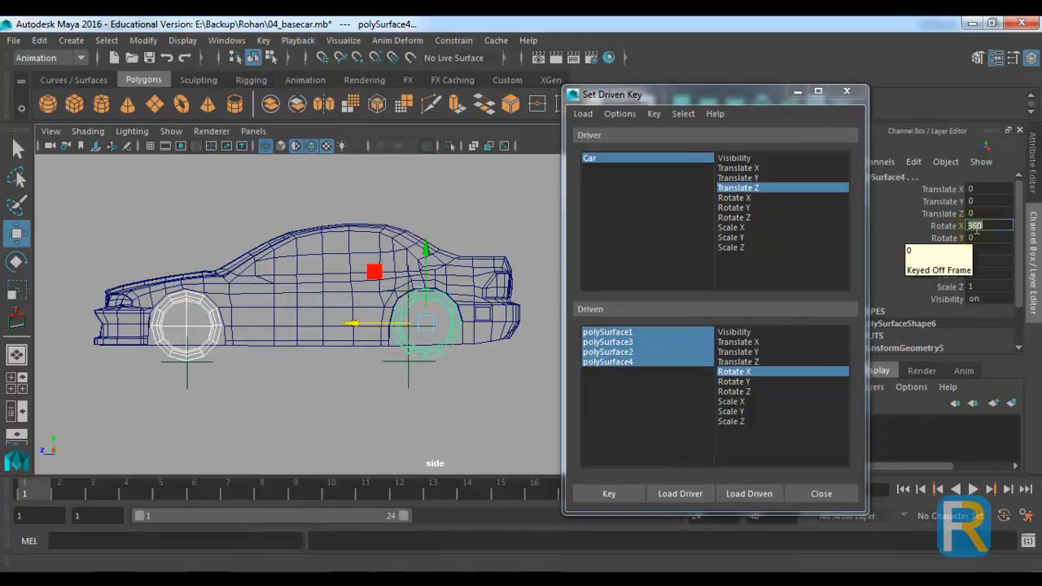
click(609, 493)
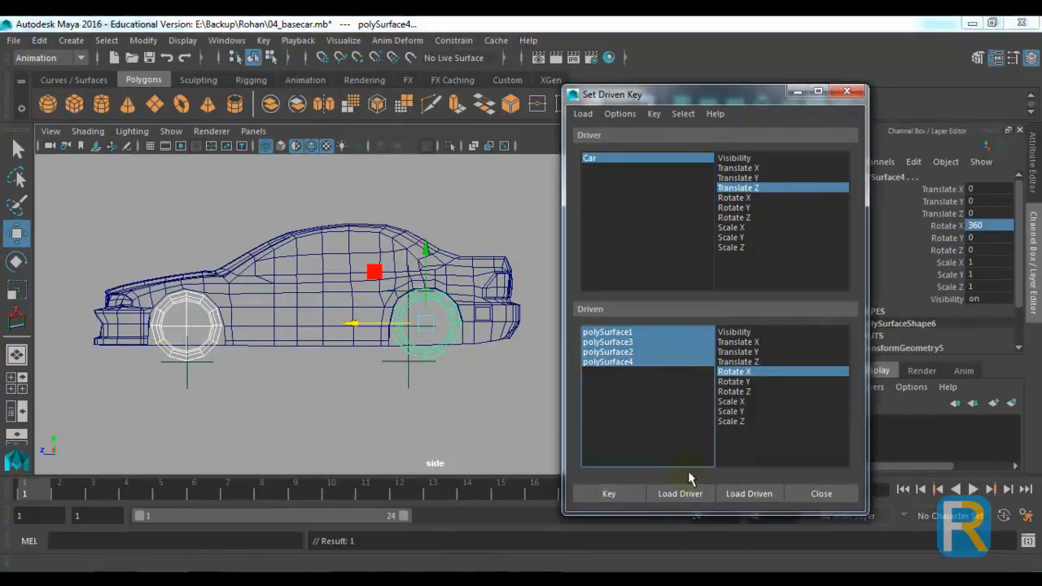
- Close Set Driven Key and slide the whole Car group back and forth along Z to test the wheel rotation
click(487, 269)
key(Up)
drag(234, 297, 307, 293)
click(819, 494)
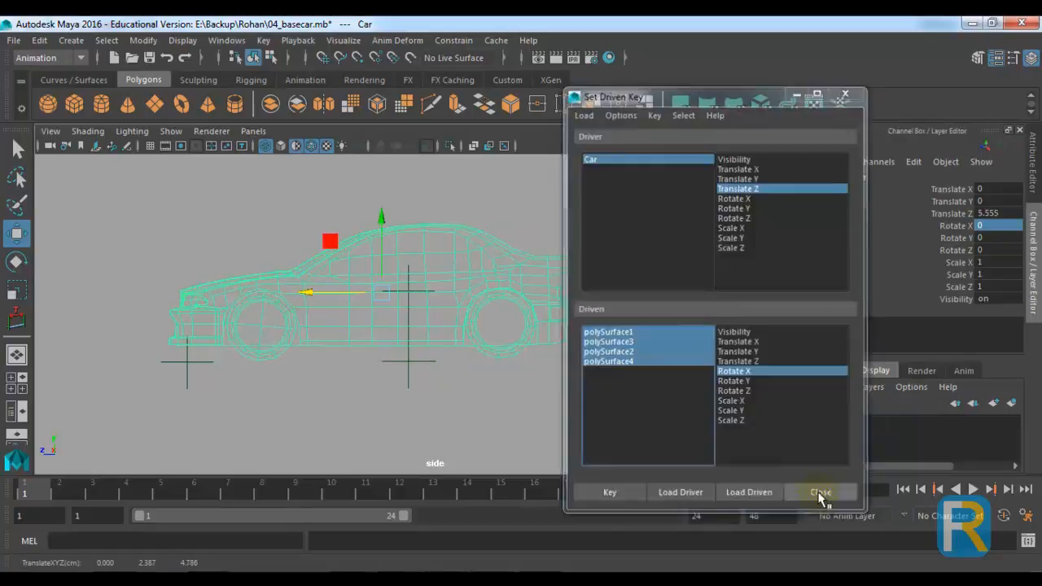
drag(306, 293, 417, 298)
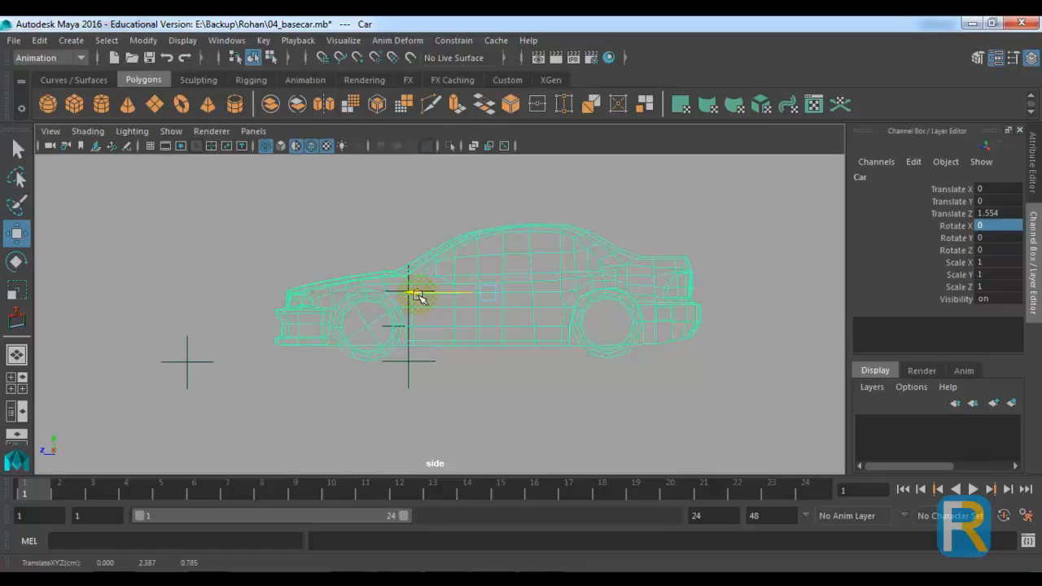
drag(417, 295, 241, 374)
- Examine the front and rear wheels up close and check the Rotate X value of each pair
alt+middle_drag(320, 349, 442, 381)
alt+right_drag(442, 381, 477, 433)
alt+middle_drag(436, 384, 470, 377)
alt+right_drag(470, 377, 490, 421)
alt+middle_drag(437, 385, 402, 386)
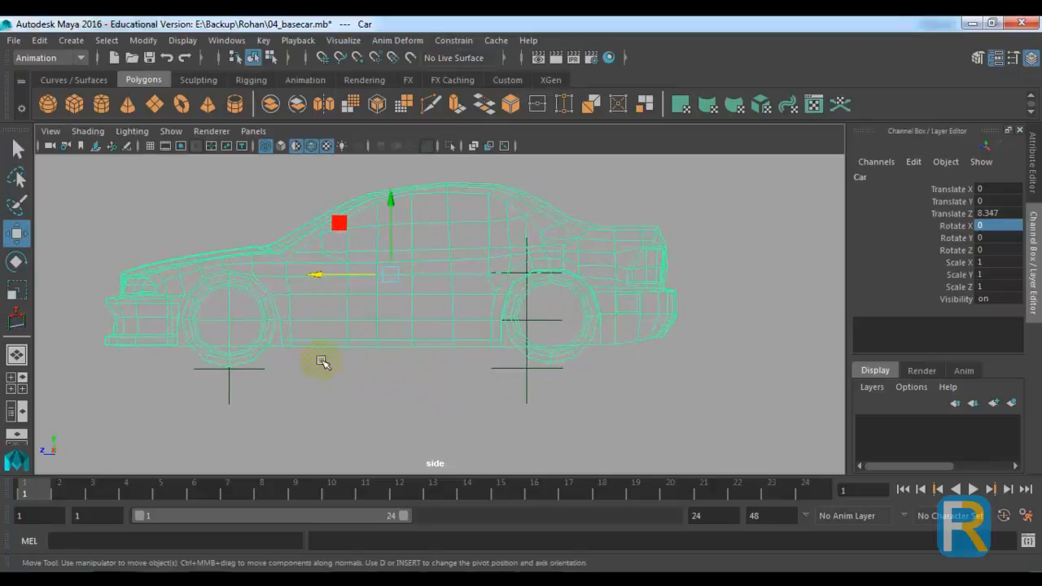
click(255, 350)
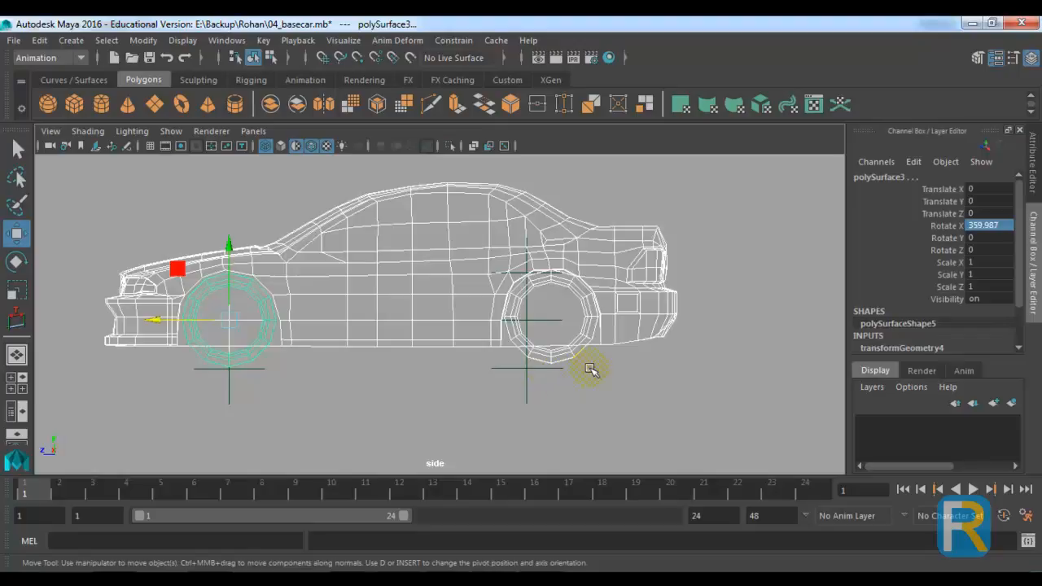
click(560, 353)
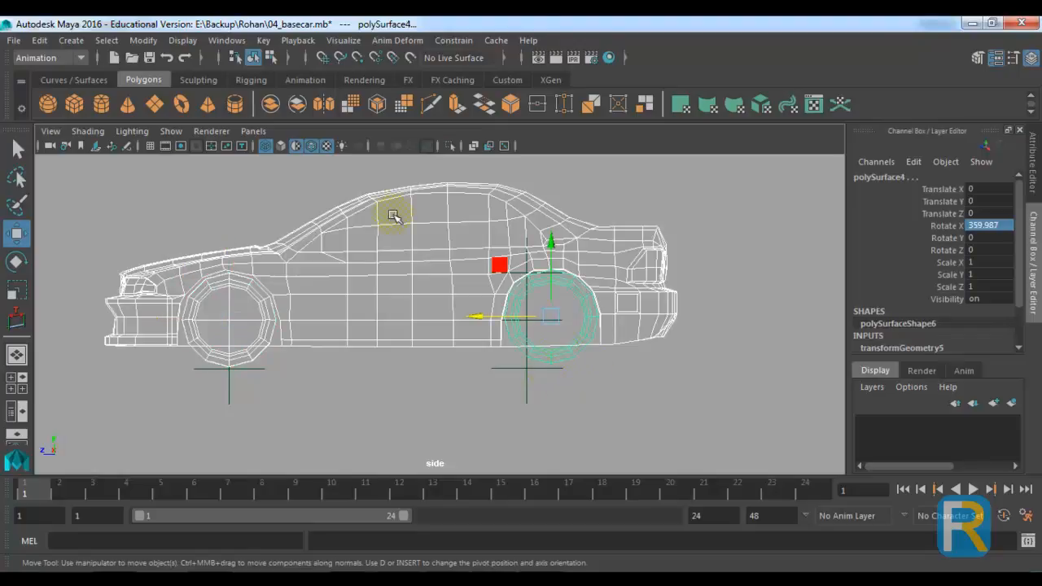
- Open the Graph Editor for the wheels and frame their Rotate X driven curves
click(226, 40)
mouse_move(342, 79)
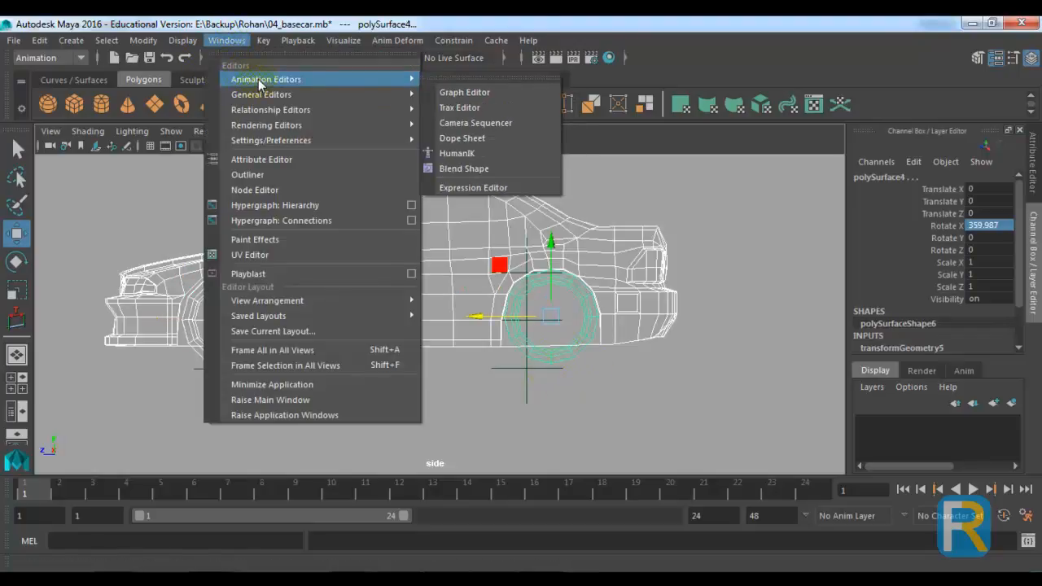
click(460, 92)
double_click(609, 222)
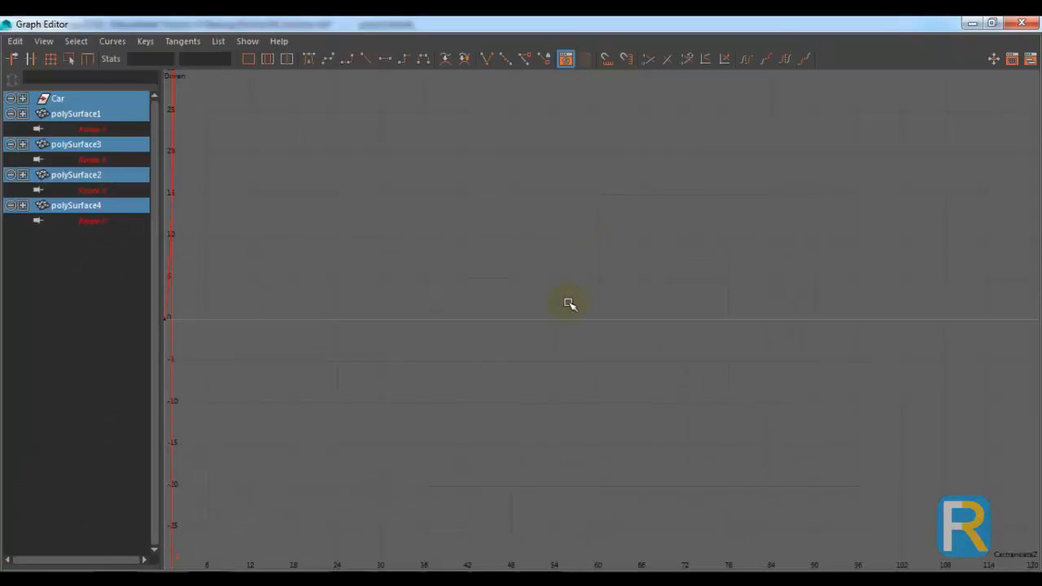
key(f)
scroll(561, 315, down, 2)
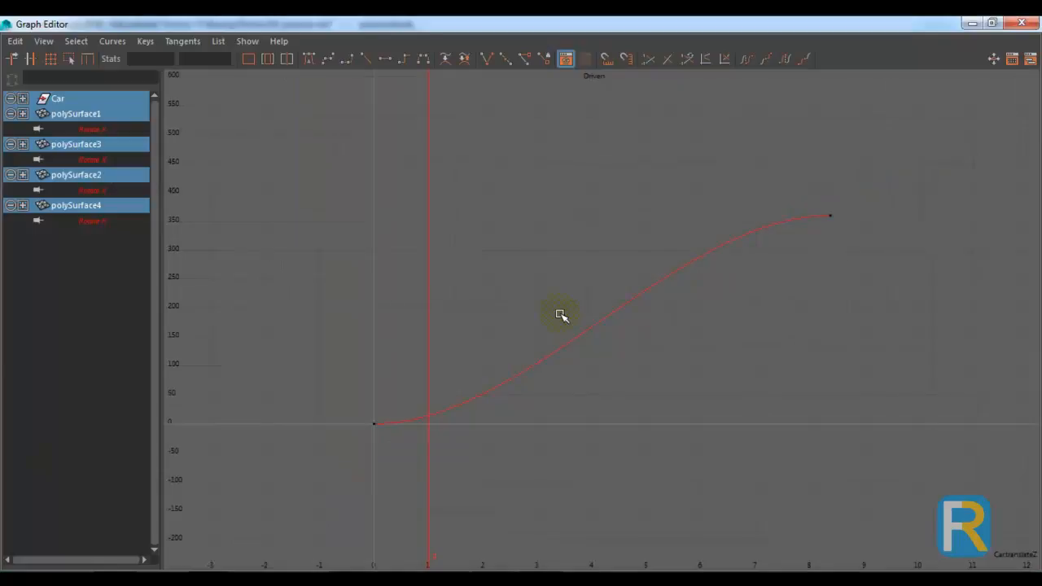
- Select every key on the wheels' rotation curves and set their tangents to Linear
drag(263, 128, 906, 523)
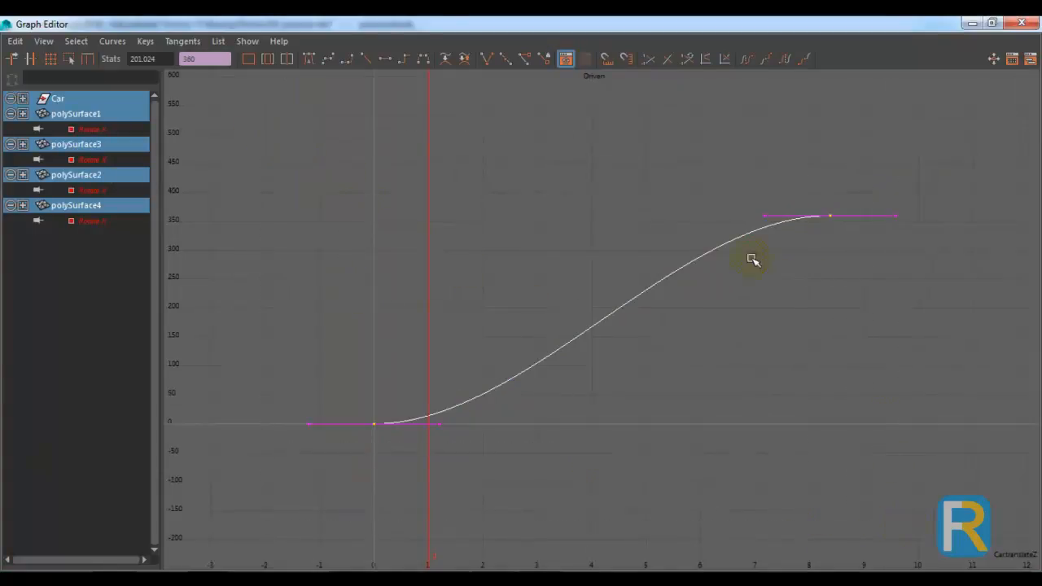
click(113, 40)
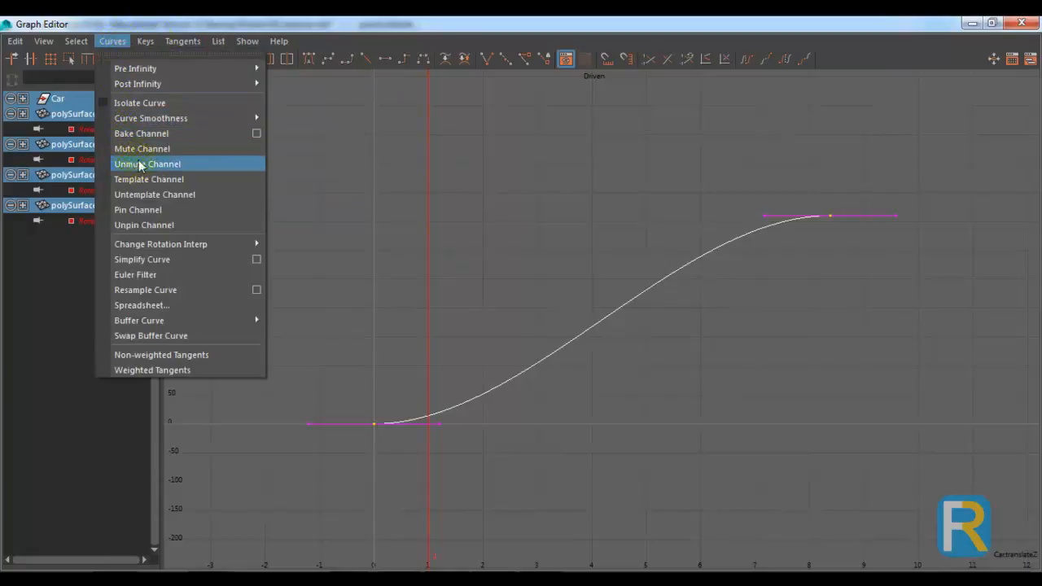
mouse_move(182, 41)
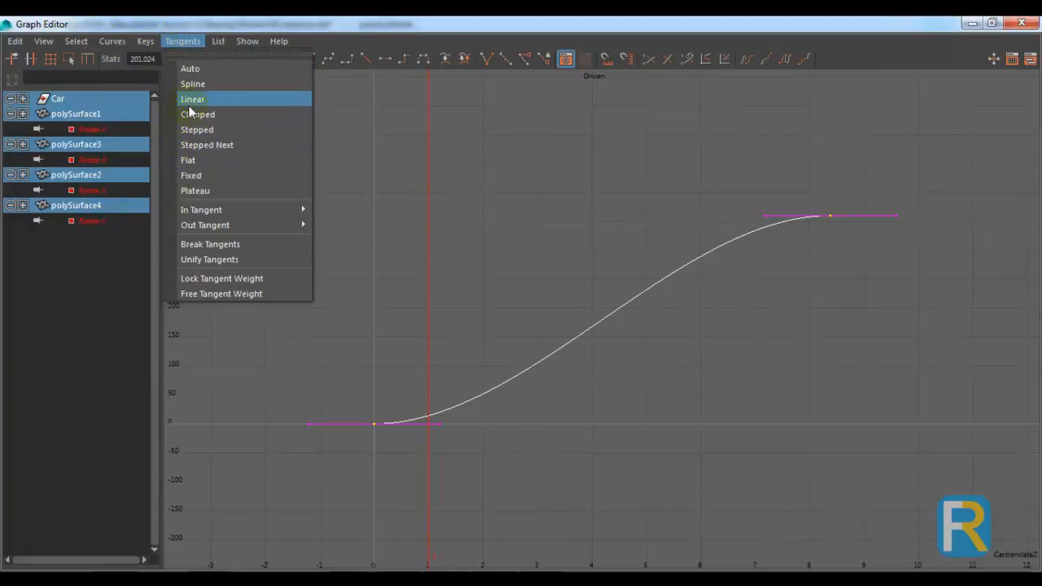
click(189, 101)
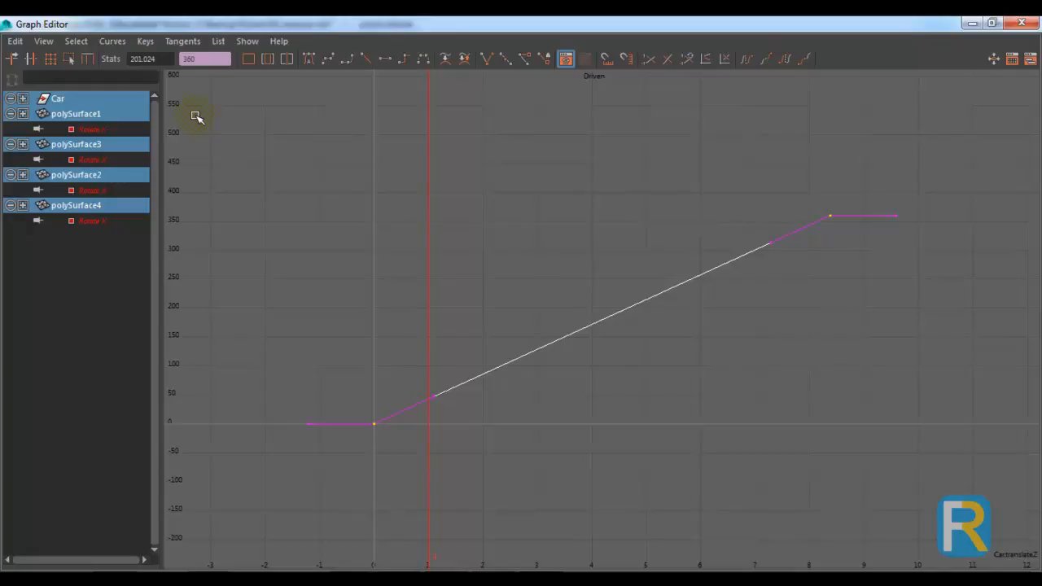
- Set both pre infinity and post infinity of the wheel rotation curves to Cycle with Offset, and close the Graph Editor
click(111, 41)
mouse_move(125, 72)
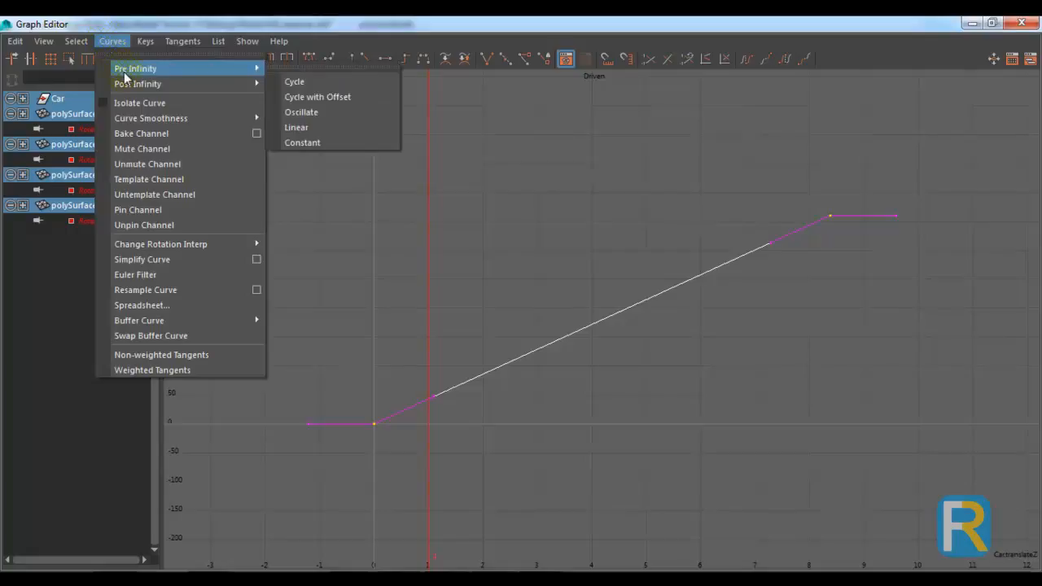
click(299, 99)
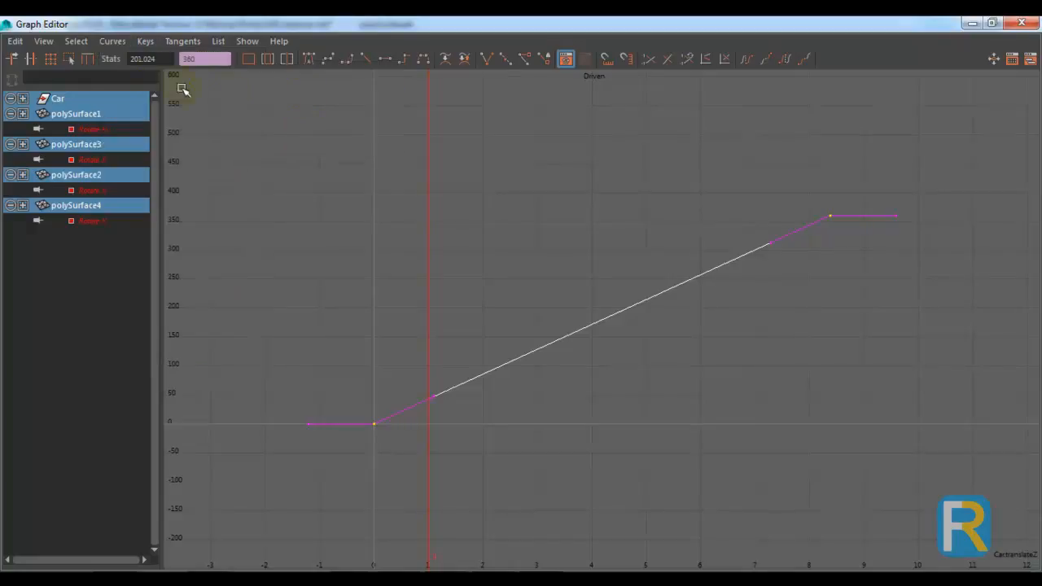
click(105, 40)
mouse_move(145, 88)
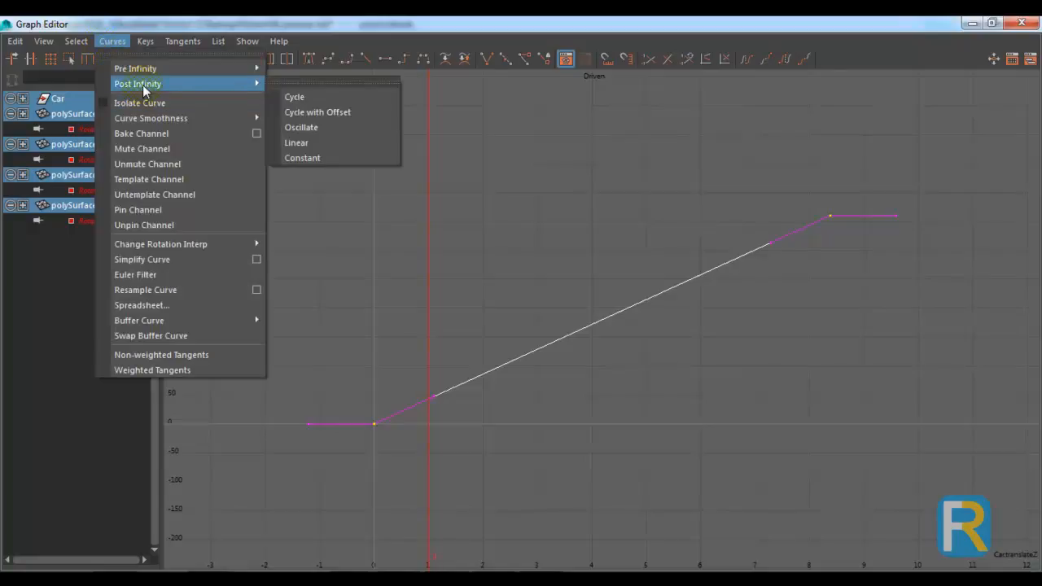
click(304, 112)
click(1021, 23)
- Select the whole Car group and slide it back and forth along Z past the keyed range to test continuous wheel rolling
click(502, 204)
key(Up)
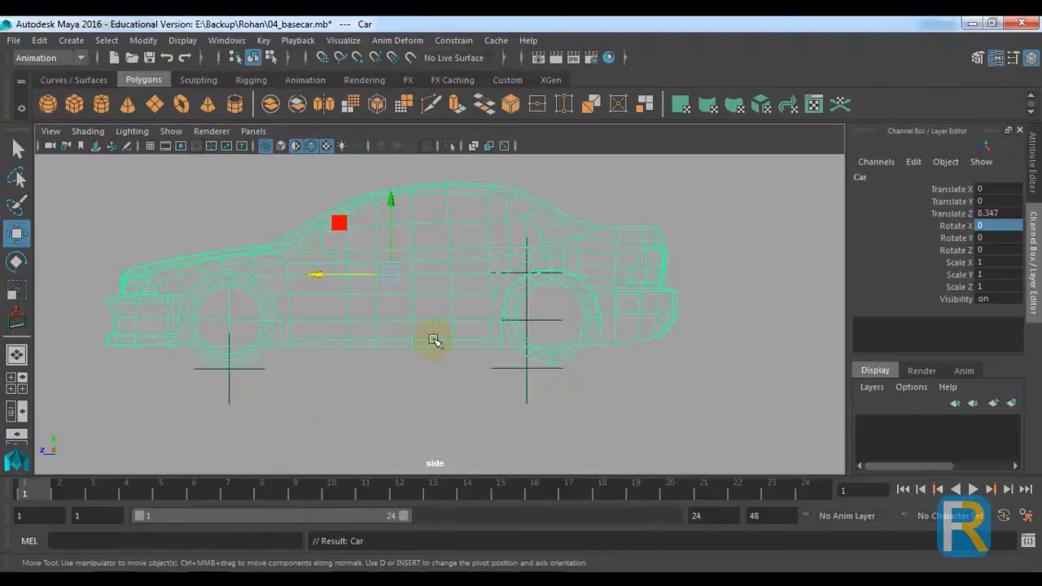
scroll(313, 282, down, 1)
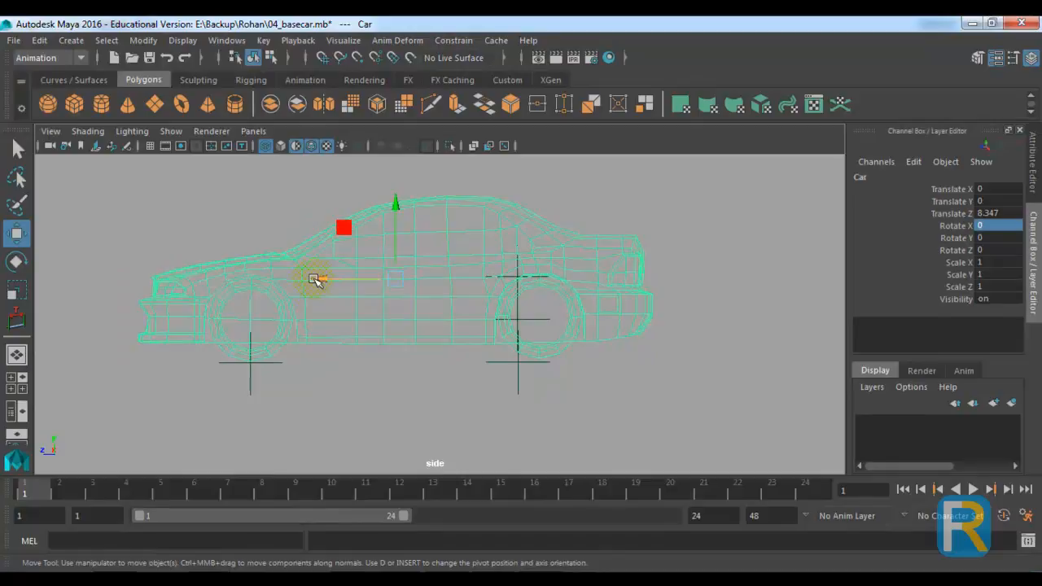
drag(316, 280, 727, 302)
scroll(681, 349, down, 3)
scroll(663, 363, down, 2)
drag(562, 298, 363, 324)
drag(446, 326, 410, 326)
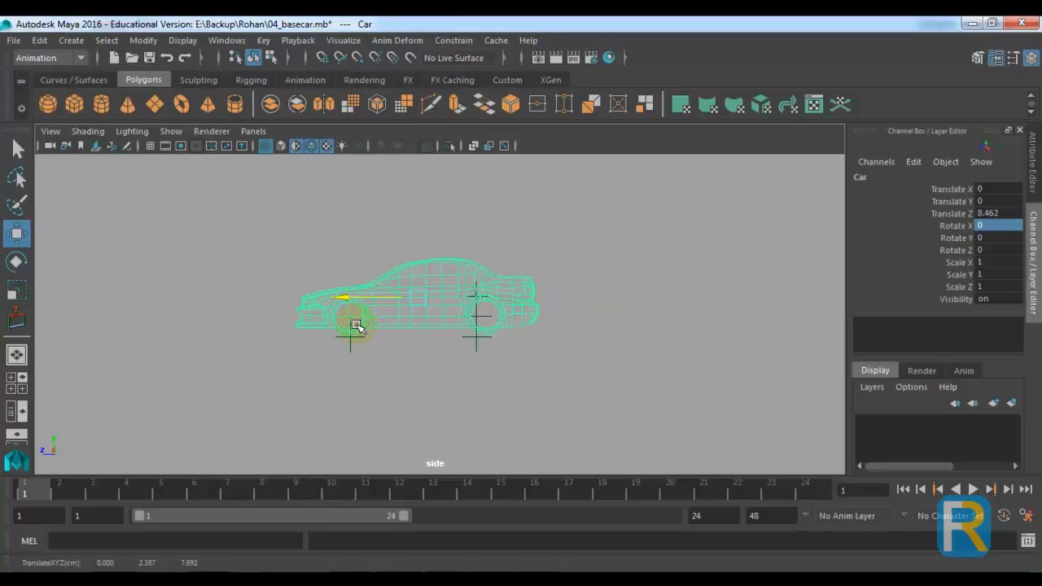
- Show the car shaded in the perspective view, framed from a front three-quarter angle
key(space)
drag(355, 326, 355, 284)
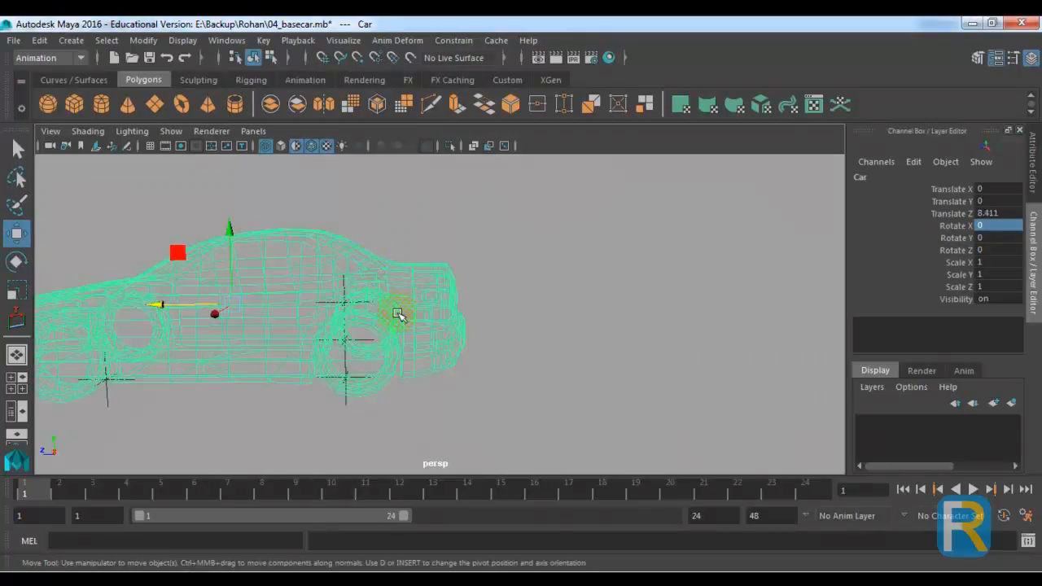
key(5)
key(f)
mouse_move(372, 336)
mouse_down()
mouse_move(349, 327)
mouse_move(165, 334)
mouse_move(622, 333)
mouse_move(358, 363)
mouse_move(157, 367)
mouse_move(637, 370)
mouse_move(558, 426)
mouse_move(530, 385)
mouse_move(584, 385)
mouse_up()
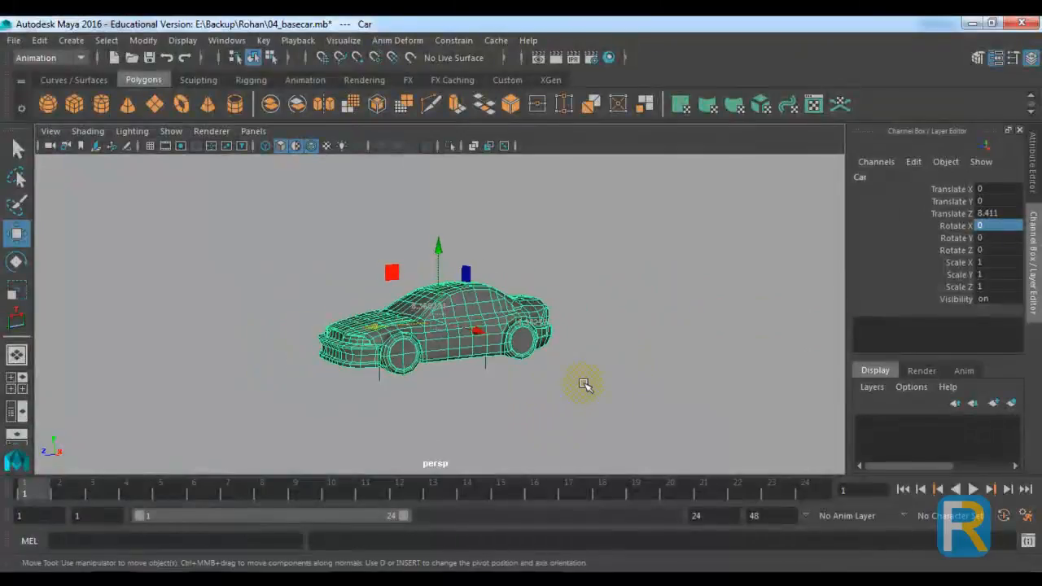
alt+right_drag(585, 385, 645, 431)
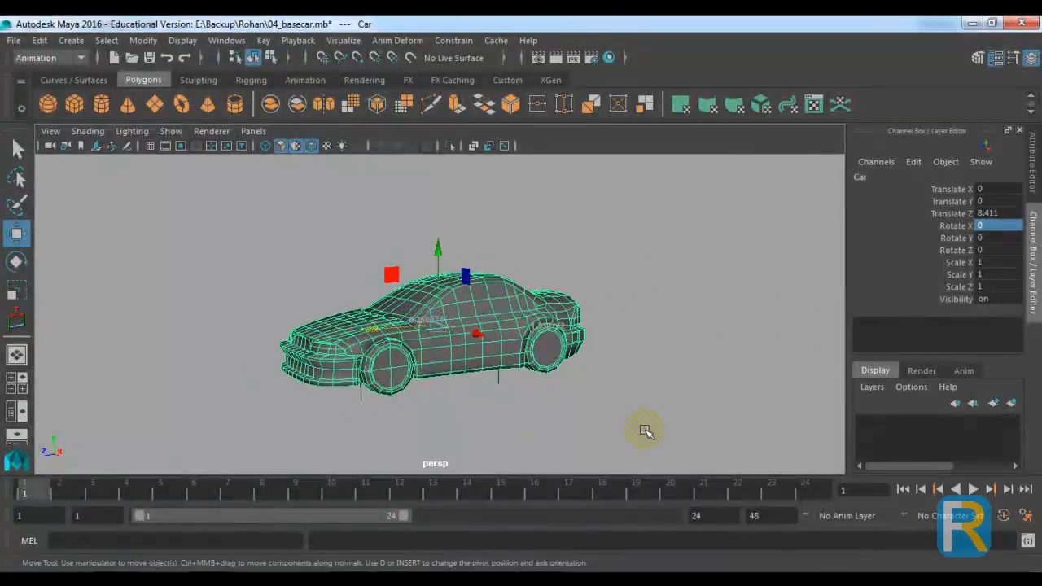